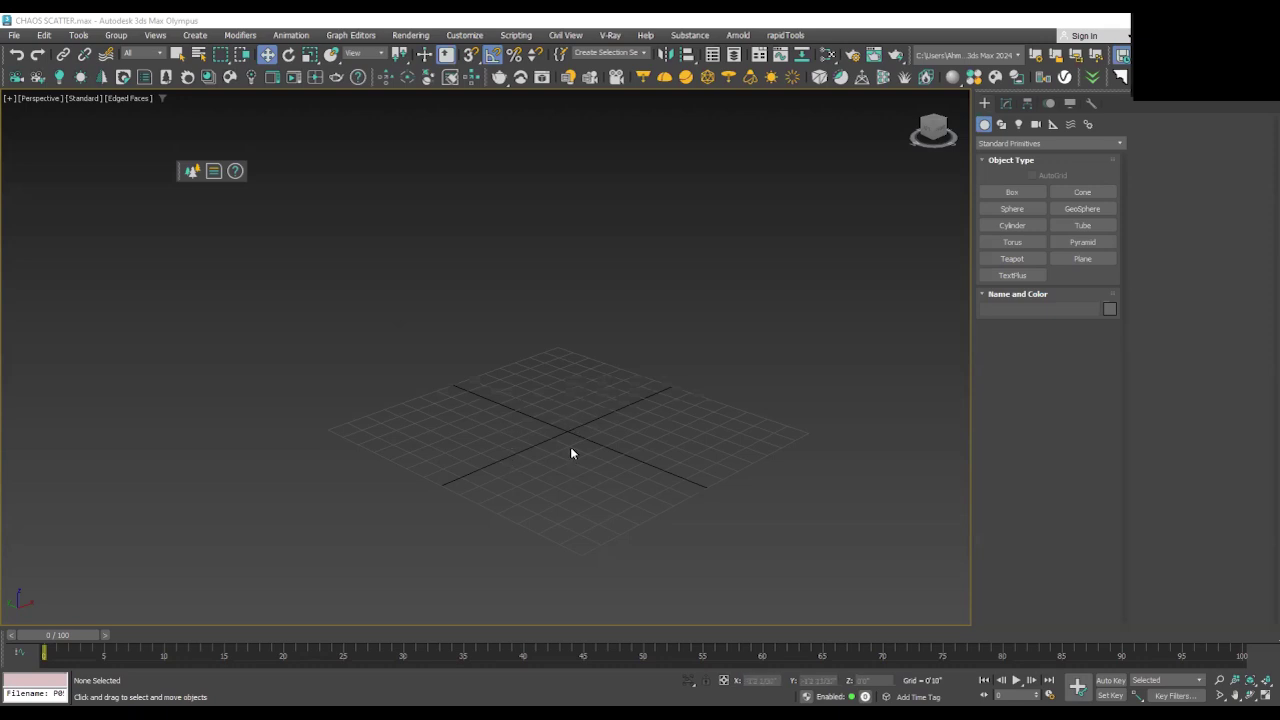
Step: Reposition the floating Chaos Scatter toolbar over the Perspective viewport
{"action": "middle_click_drag", "start_coordinate": [566, 442], "coordinate": [552, 456]}
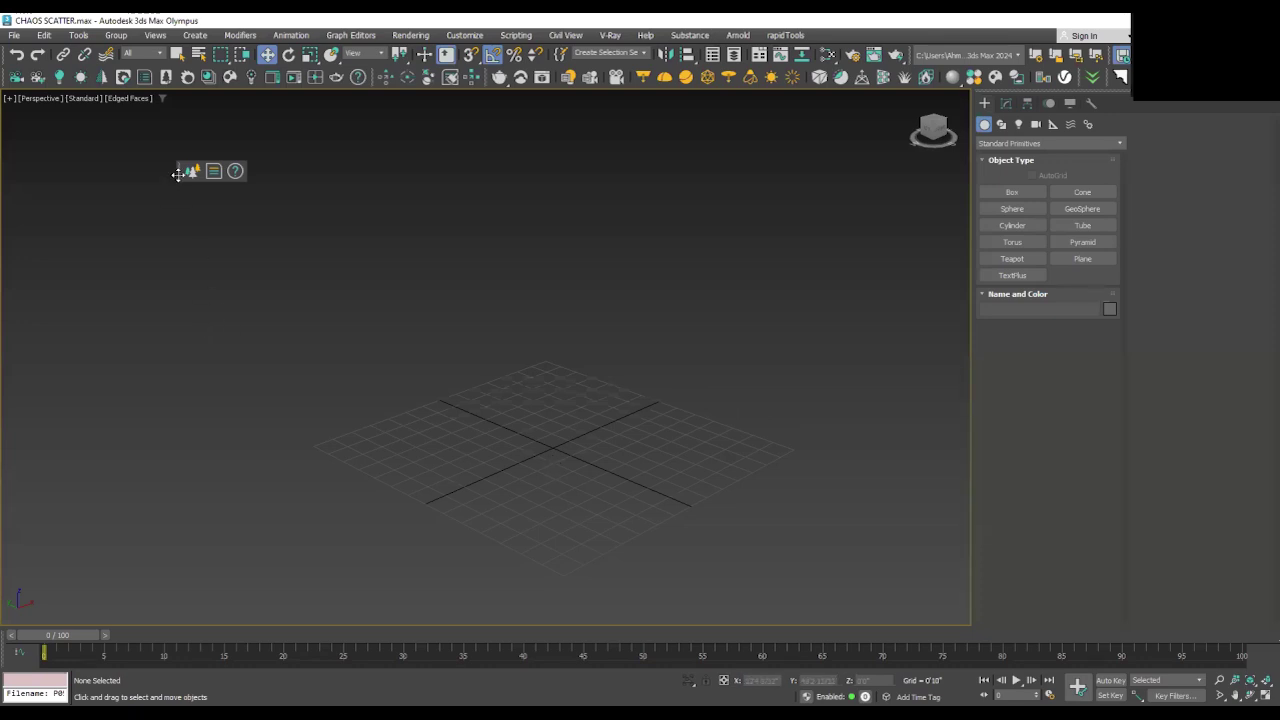
{"action": "left_click_drag", "start_coordinate": [174, 146], "coordinate": [172, 140]}
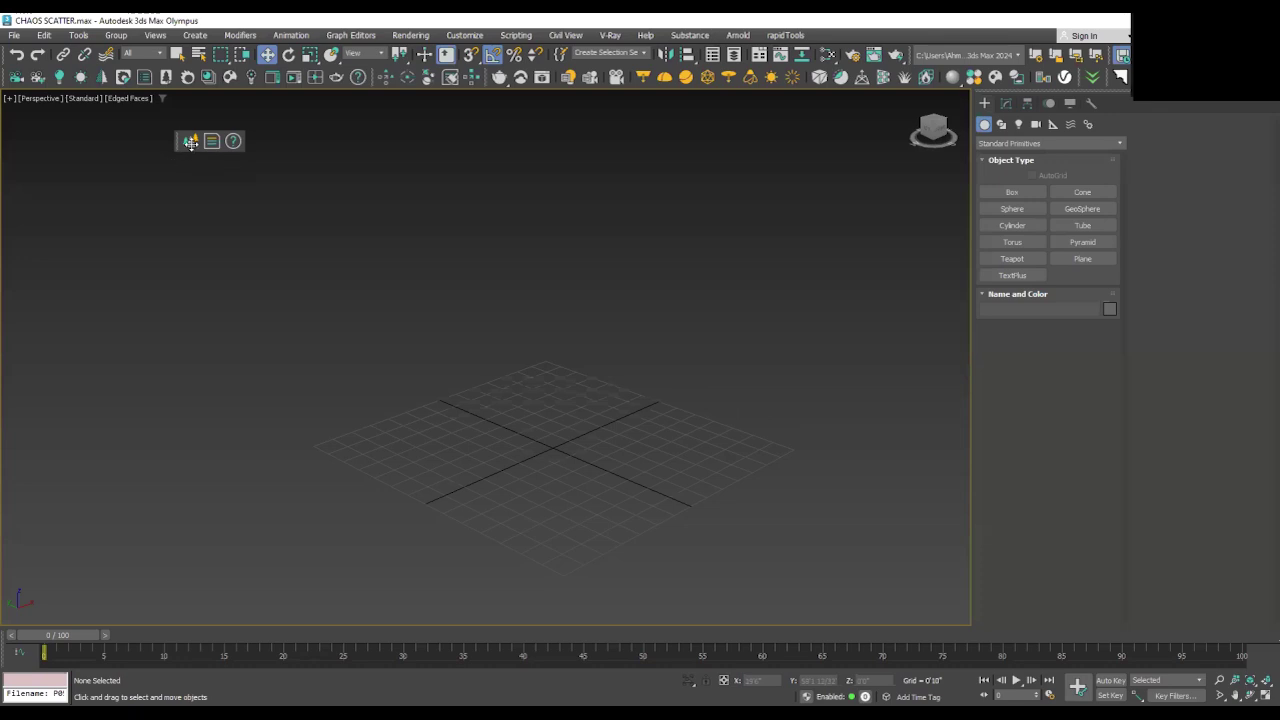
{"action": "left_click_drag", "start_coordinate": [177, 143], "coordinate": [194, 146]}
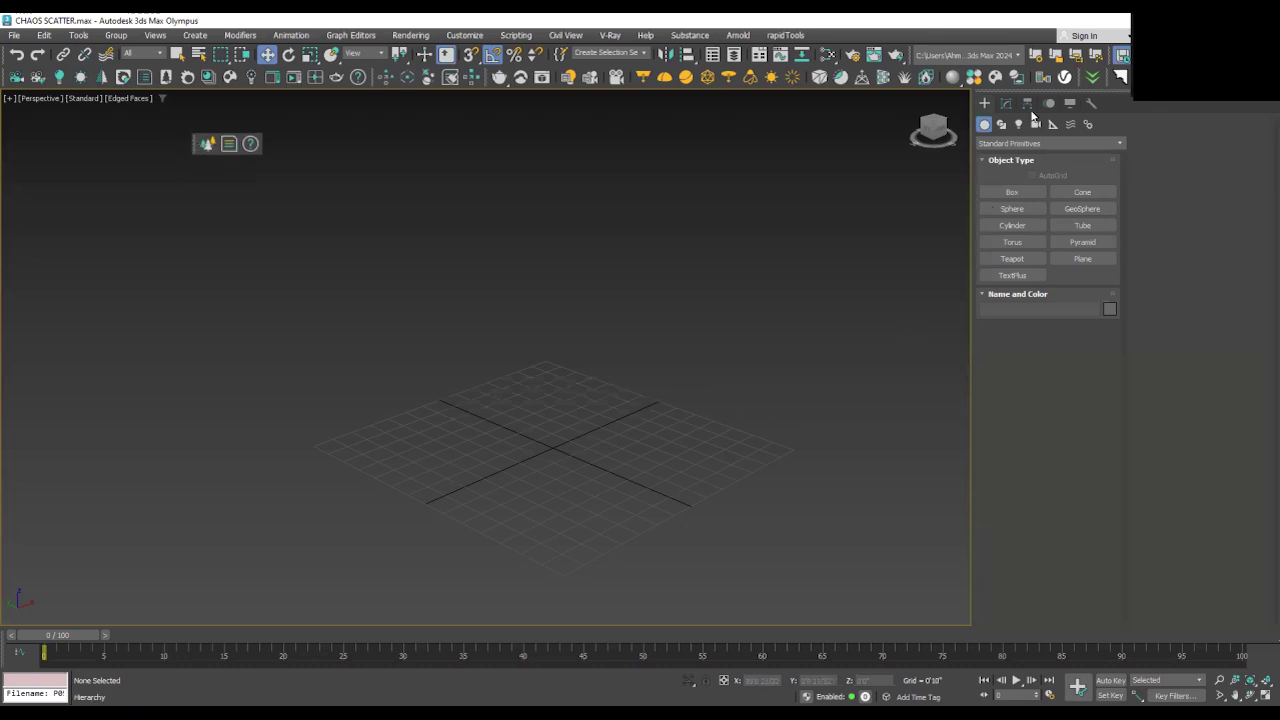
Step: Create a trial Chaos Scatter object from the Chaos Scatter geometry category beside the home grid, and delete it
{"action": "left_click", "coordinate": [1120, 145]}
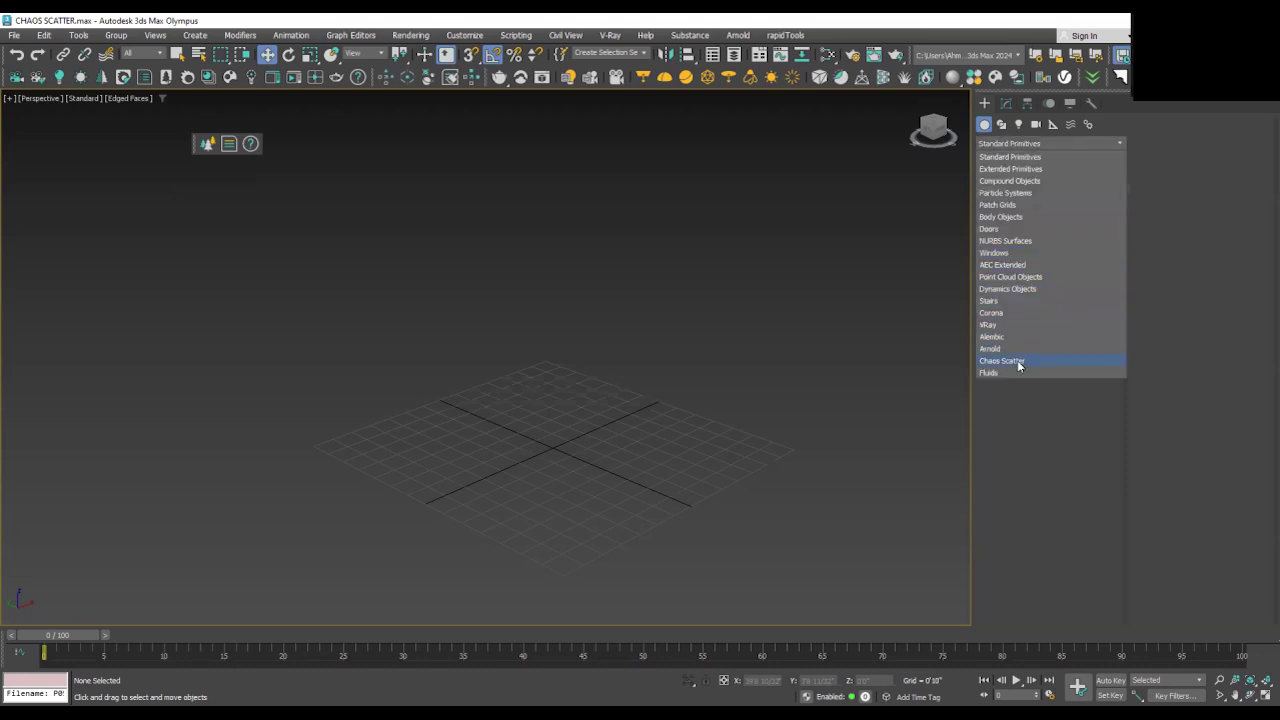
{"action": "left_click", "coordinate": [1019, 362]}
{"action": "left_click", "coordinate": [1025, 192]}
{"action": "left_click_drag", "start_coordinate": [342, 390], "coordinate": [343, 410]}
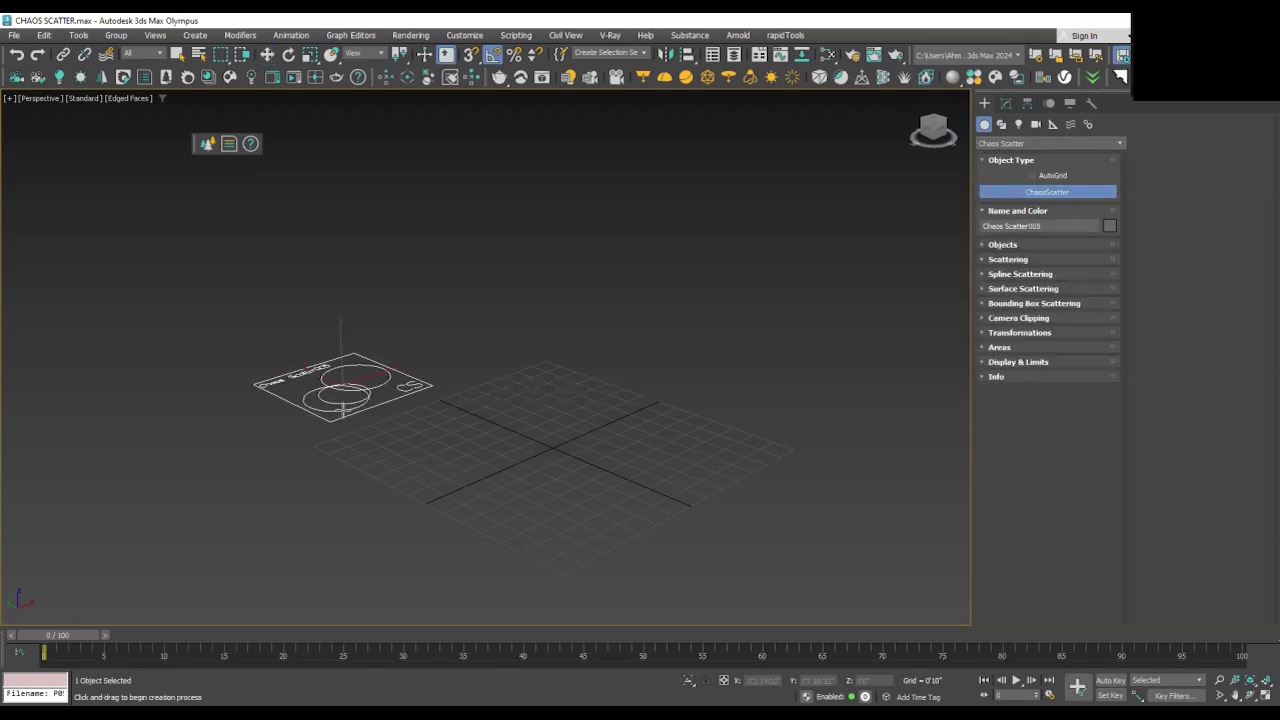
{"action": "key", "text": "w"}
{"action": "middle_click_drag", "start_coordinate": [383, 400], "coordinate": [458, 404]}
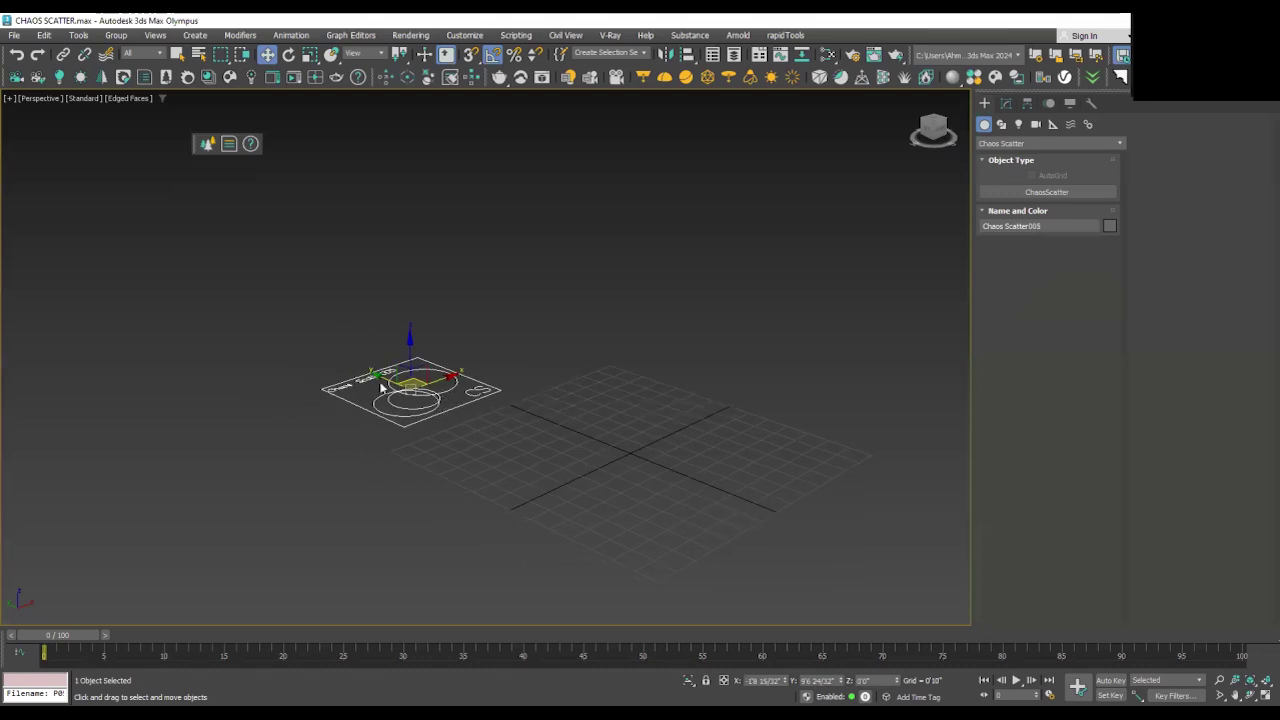
{"action": "scroll", "coordinate": [418, 396], "scroll_direction": "up", "scroll_amount": 2}
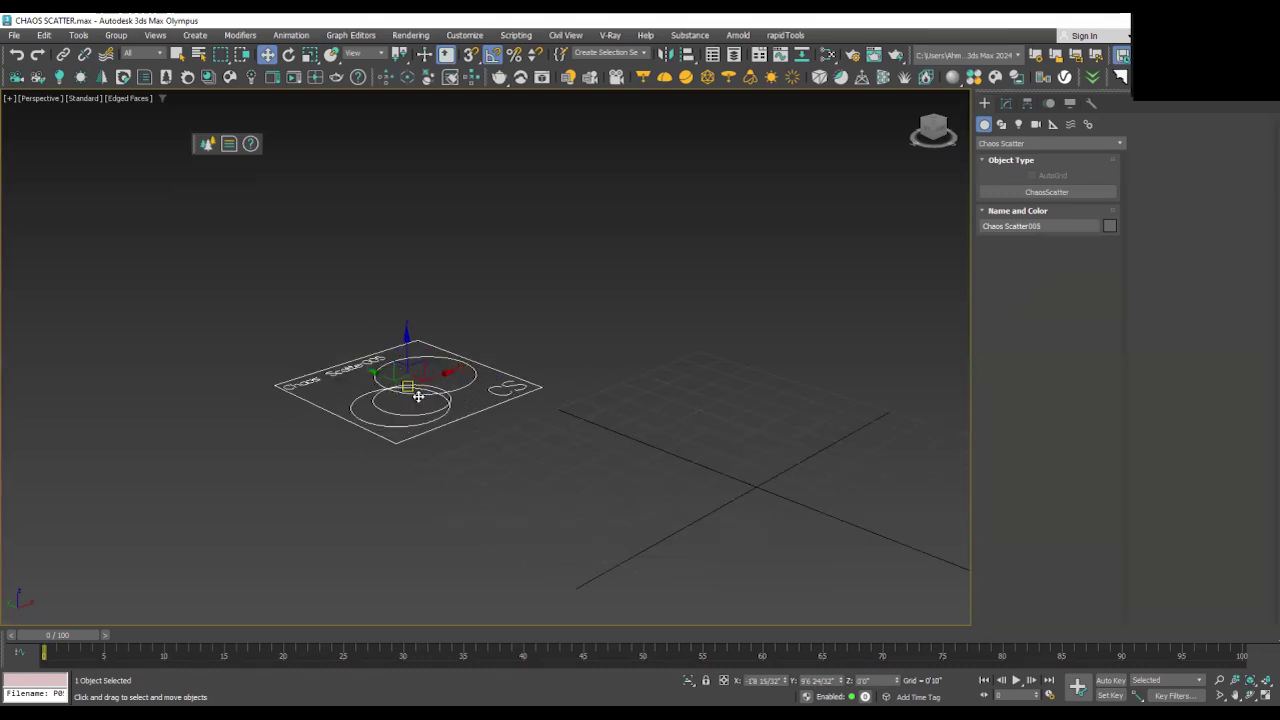
{"action": "scroll", "coordinate": [418, 396], "scroll_direction": "down", "scroll_amount": 3}
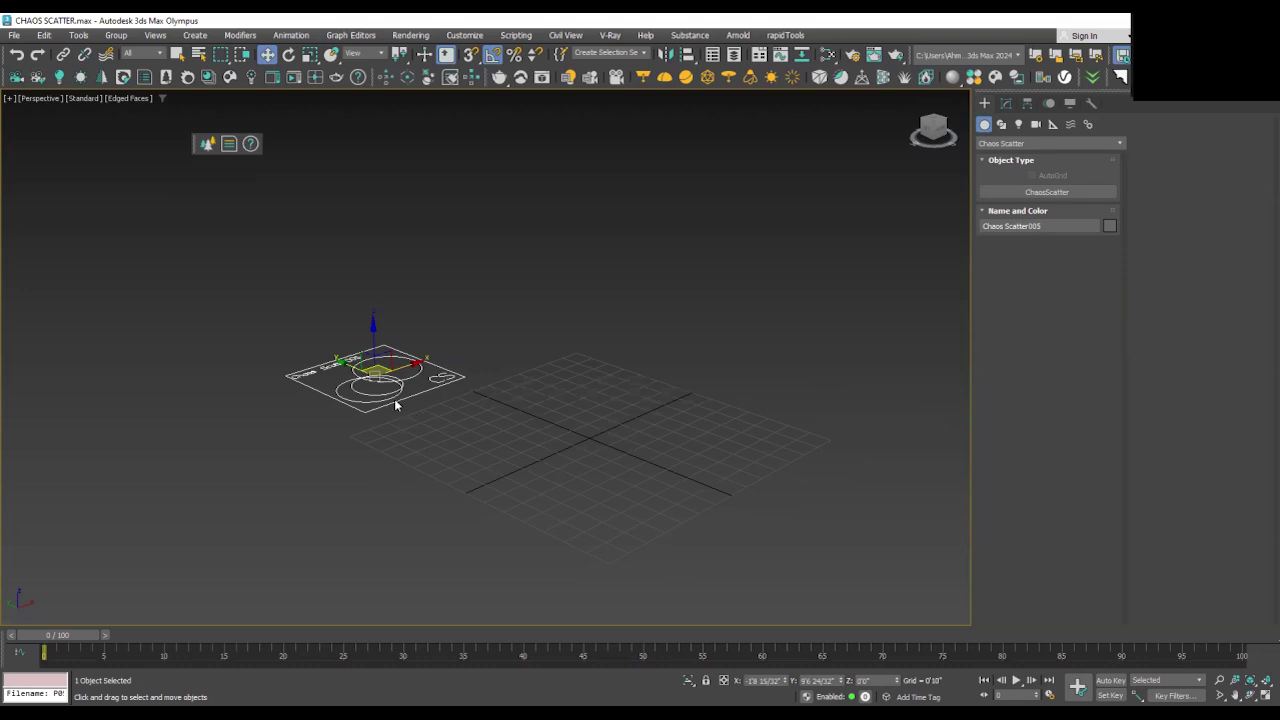
{"action": "key", "text": "Delete"}
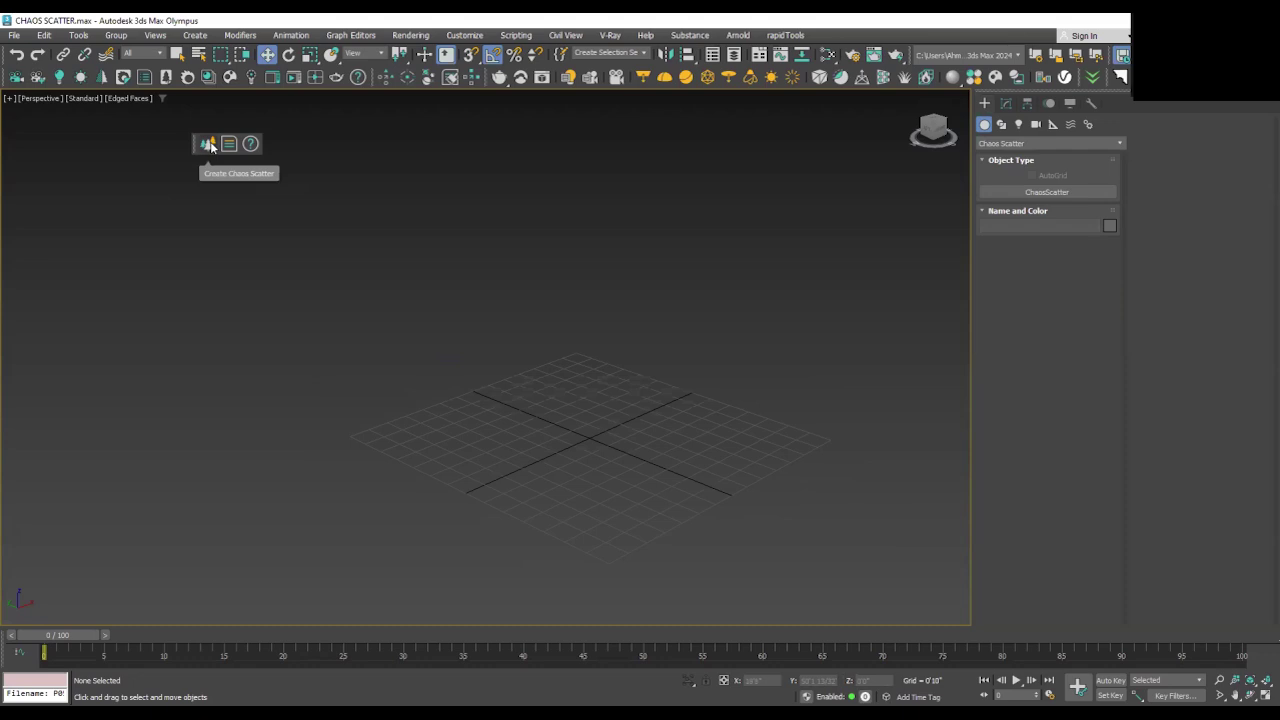
Step: Create a Chaos Scatter object in the Perspective view, just off the edge of the home grid
{"action": "left_click", "coordinate": [205, 144]}
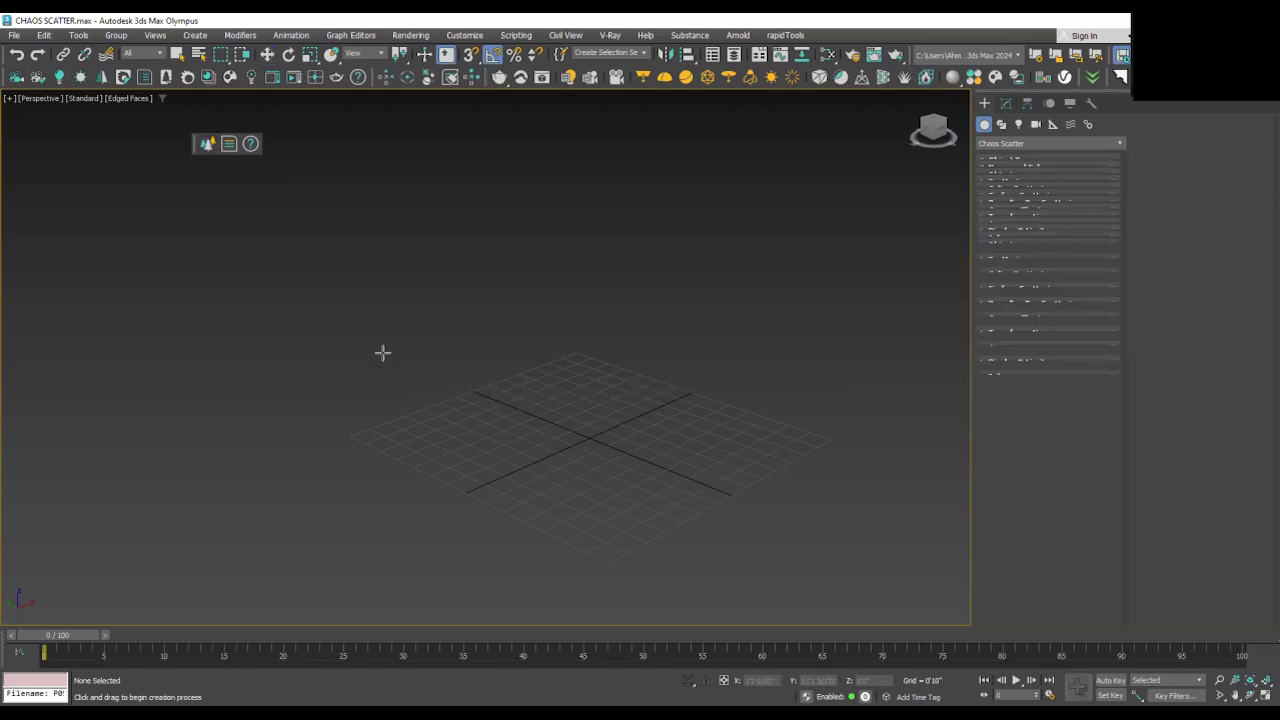
{"action": "left_click_drag", "start_coordinate": [382, 352], "coordinate": [395, 380]}
{"action": "key", "text": "w"}
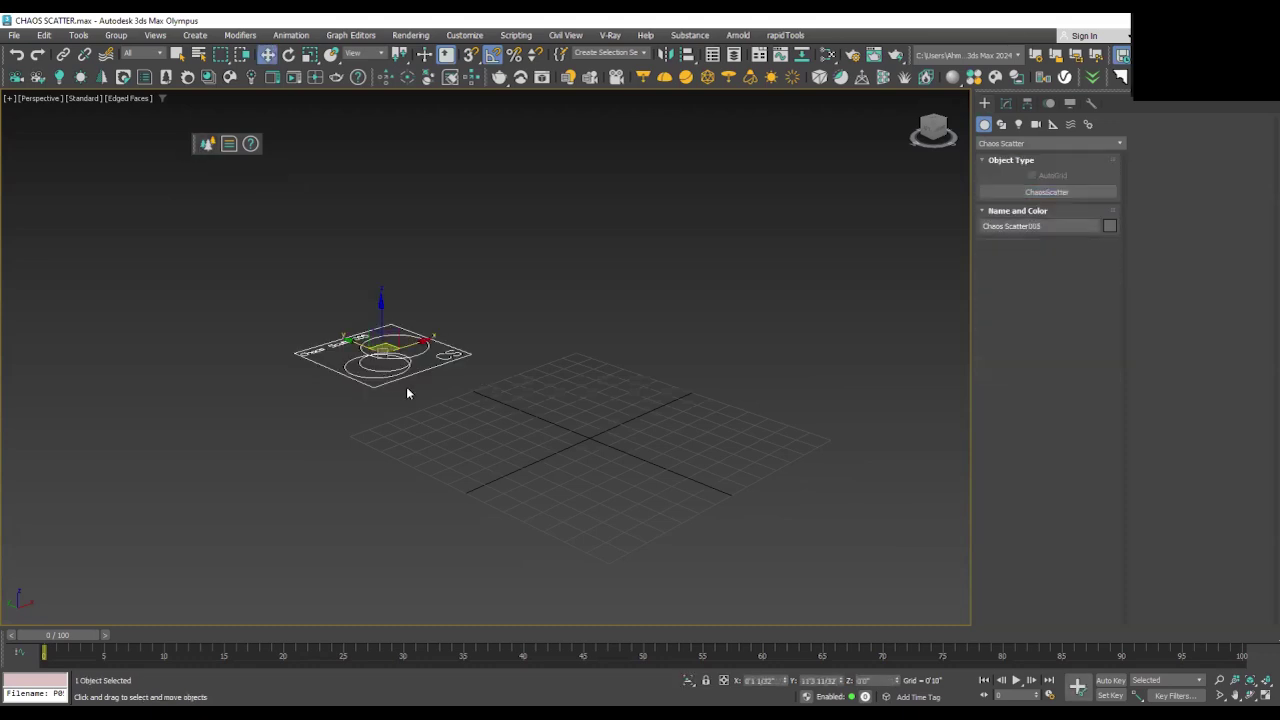
{"action": "middle_click_drag", "start_coordinate": [414, 391], "coordinate": [455, 415], "text": "alt"}
{"action": "middle_click_drag", "start_coordinate": [538, 436], "coordinate": [439, 446], "text": "alt"}
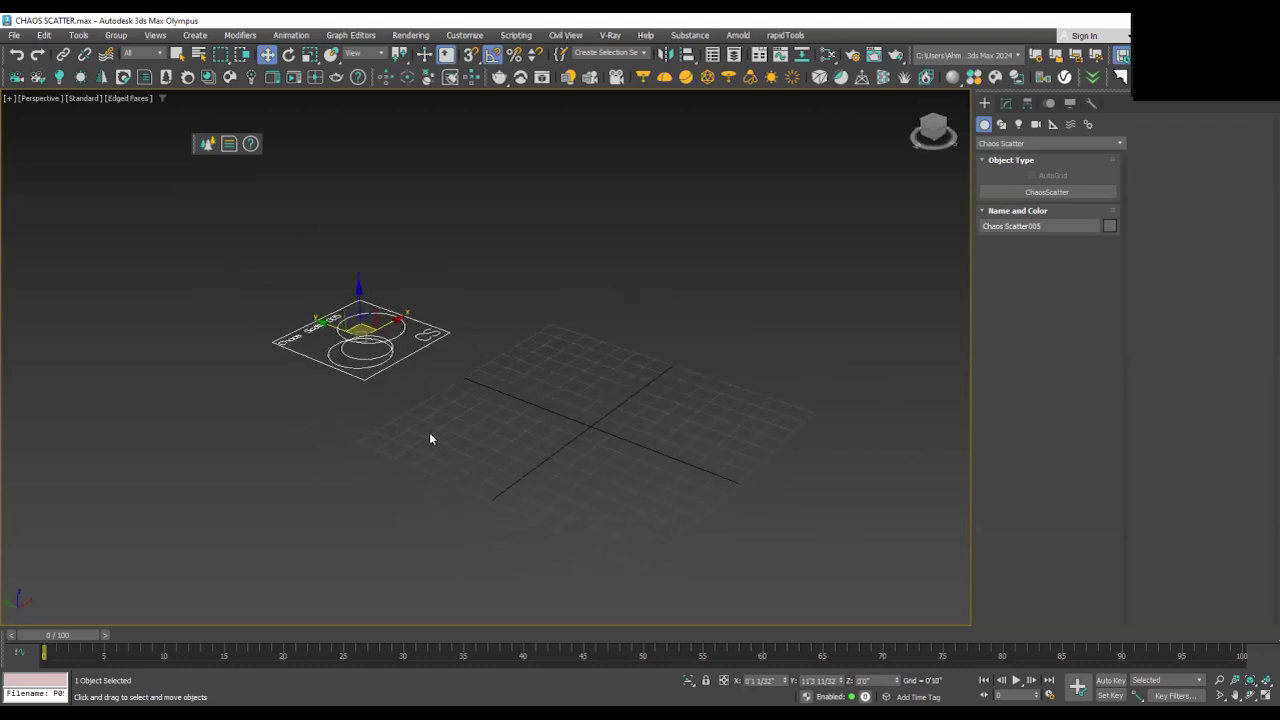
{"action": "middle_click_drag", "start_coordinate": [500, 457], "coordinate": [466, 430], "text": "alt"}
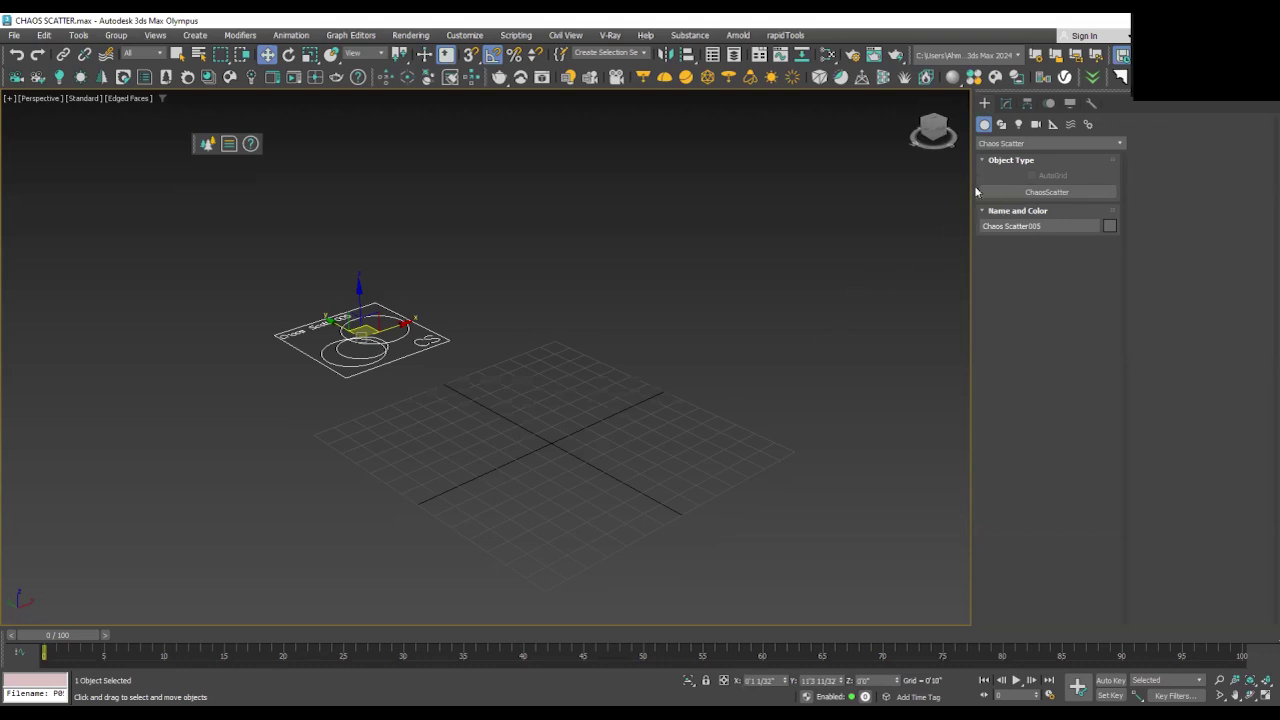
Step: Create a tall, thin Standard Primitives box about 4" long and 3.5" wide next to the Chaos Scatter object
{"action": "left_click", "coordinate": [1010, 147]}
{"action": "left_click", "coordinate": [1006, 180]}
{"action": "left_click", "coordinate": [1012, 192]}
{"action": "left_click_drag", "start_coordinate": [295, 428], "coordinate": [297, 432]}
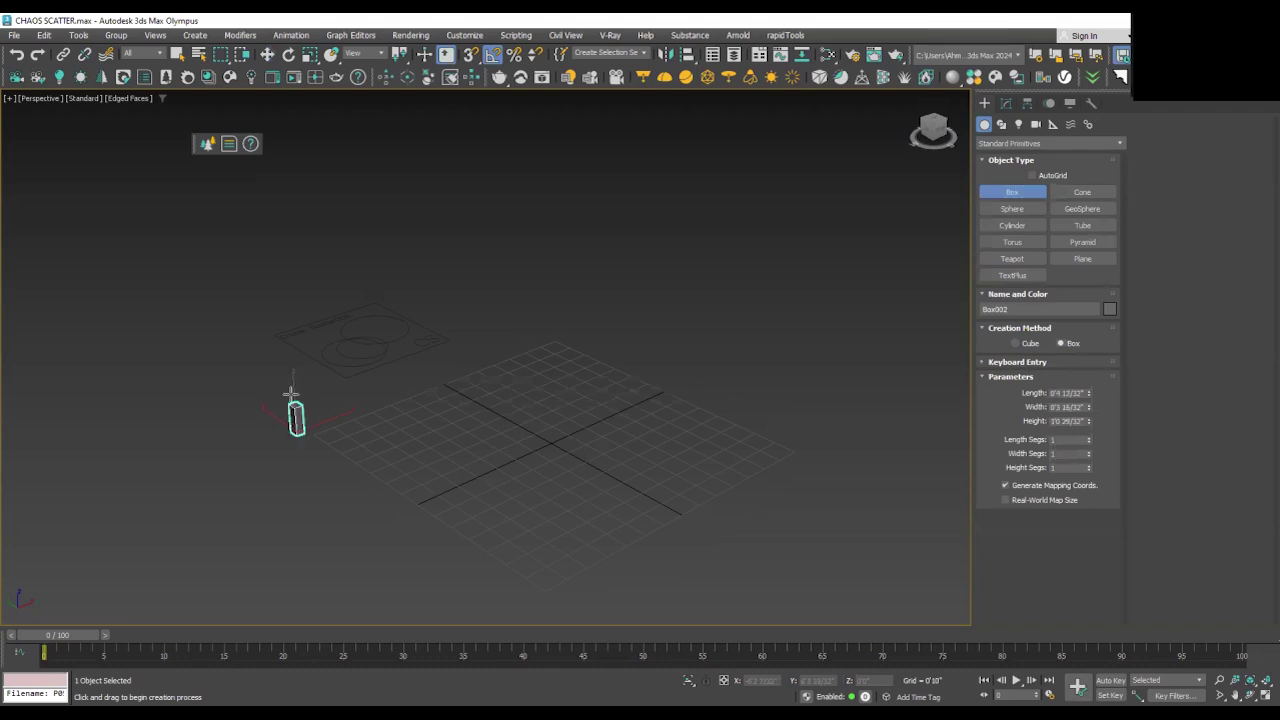
{"action": "left_click", "coordinate": [287, 316]}
{"action": "right_click", "coordinate": [287, 316]}
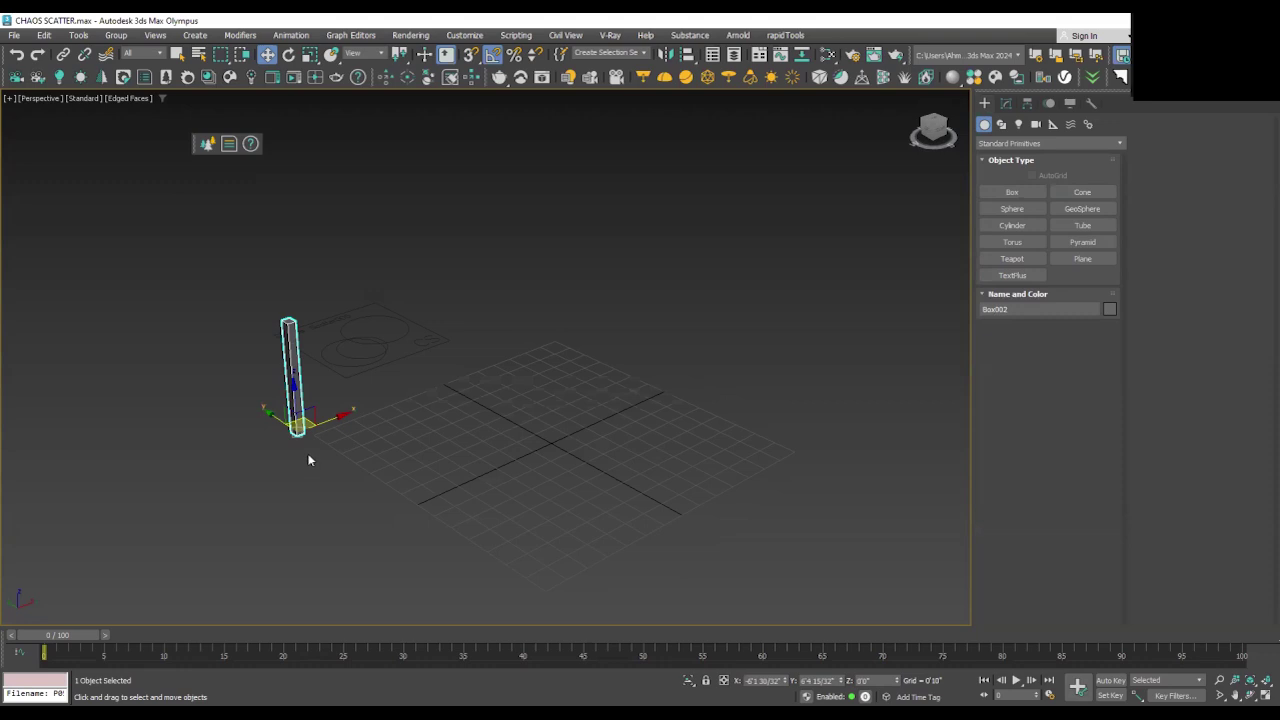
Step: Clone the thin box along the X axis as 10 evenly spaced instances
{"action": "scroll", "coordinate": [305, 440], "scroll_direction": "up", "scroll_amount": 3}
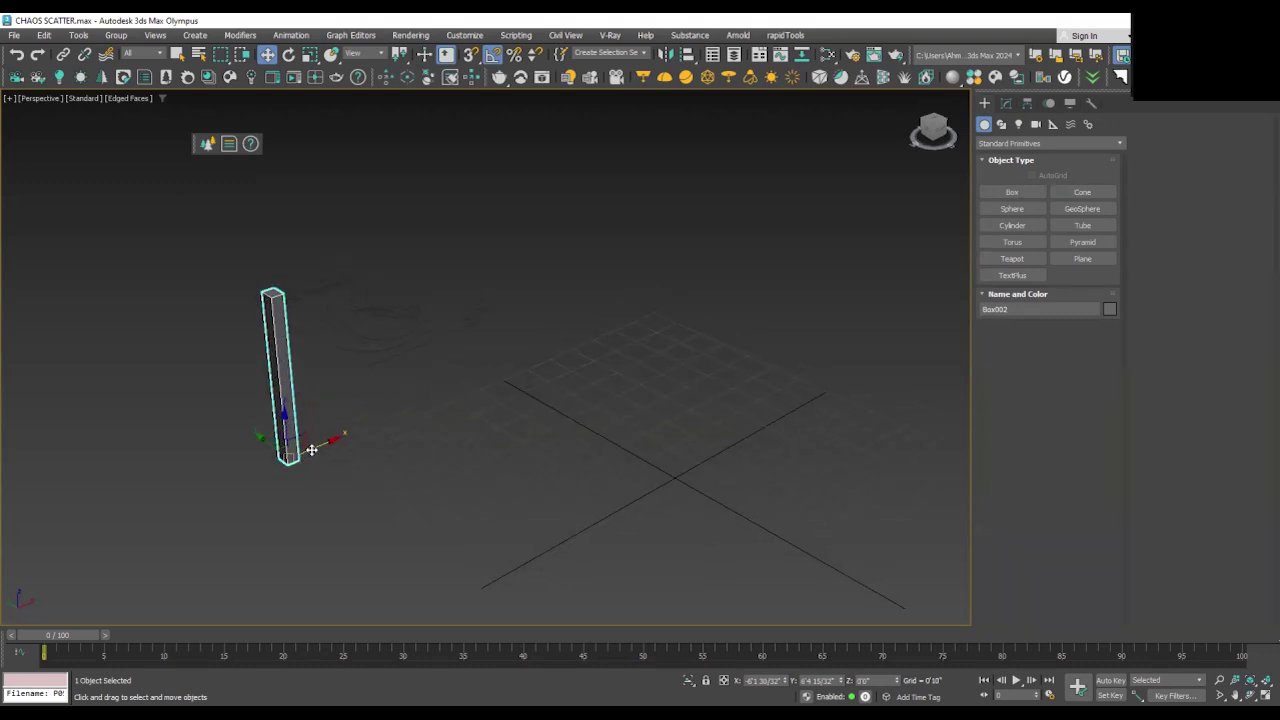
{"action": "left_click_drag", "start_coordinate": [312, 450], "coordinate": [347, 447], "text": "shift"}
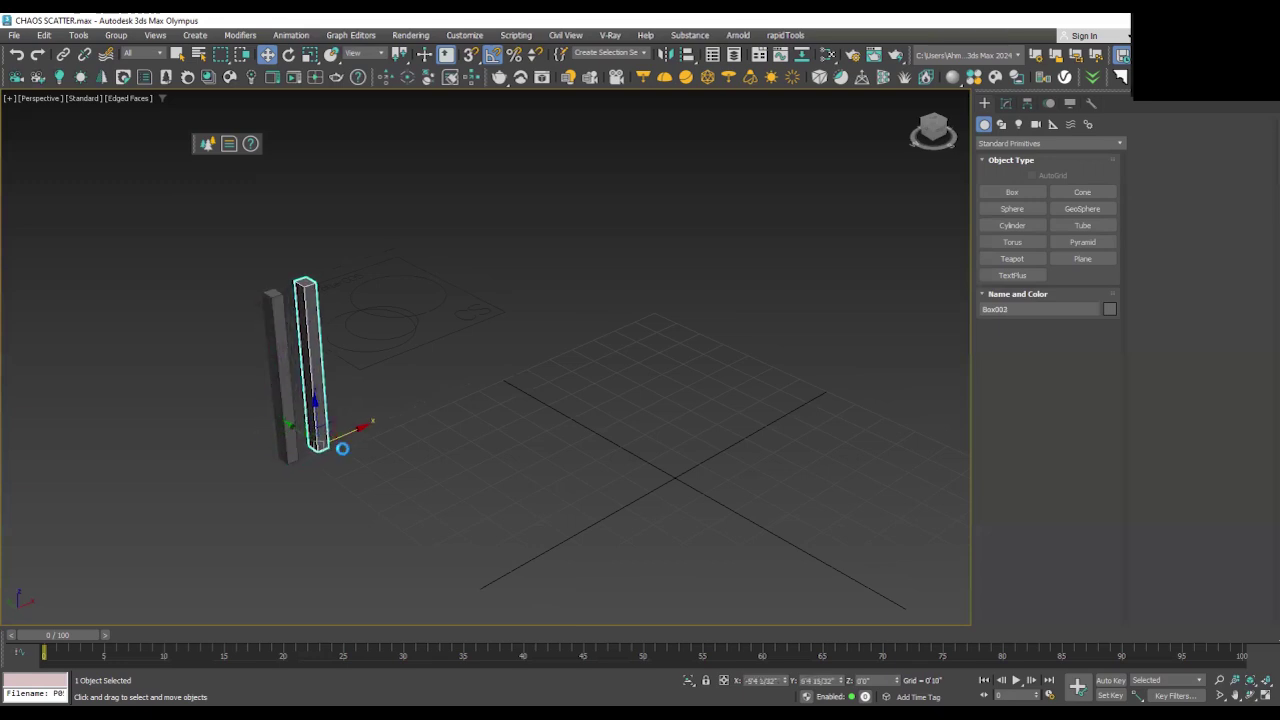
{"action": "left_click", "coordinate": [600, 341]}
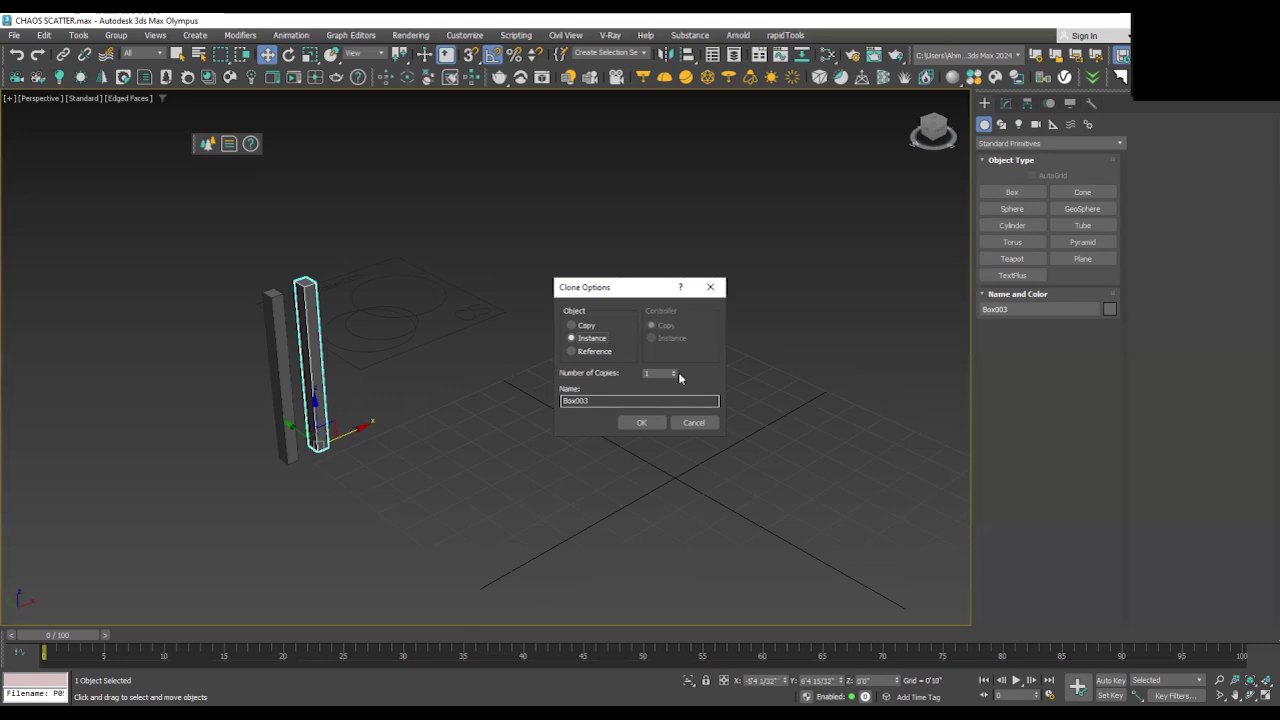
{"action": "left_click_drag", "start_coordinate": [676, 372], "coordinate": [620, 372]}
{"action": "type", "text": "10"}
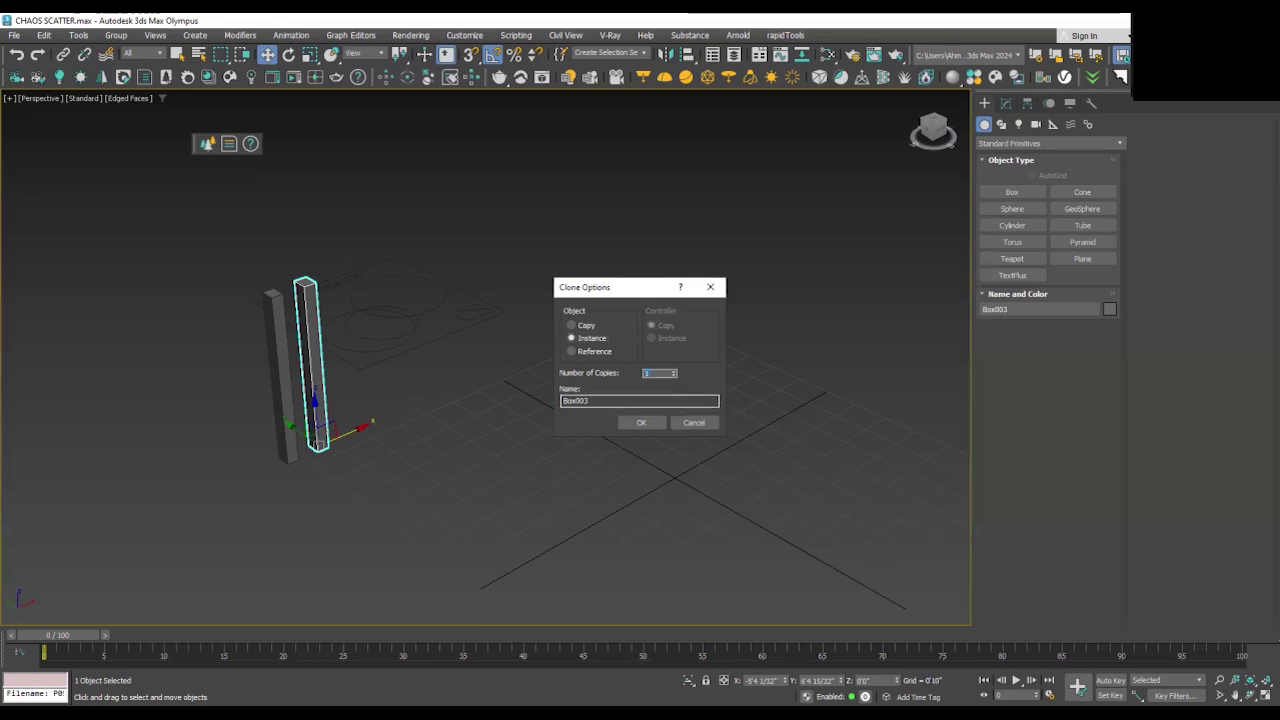
{"action": "left_click", "coordinate": [641, 422]}
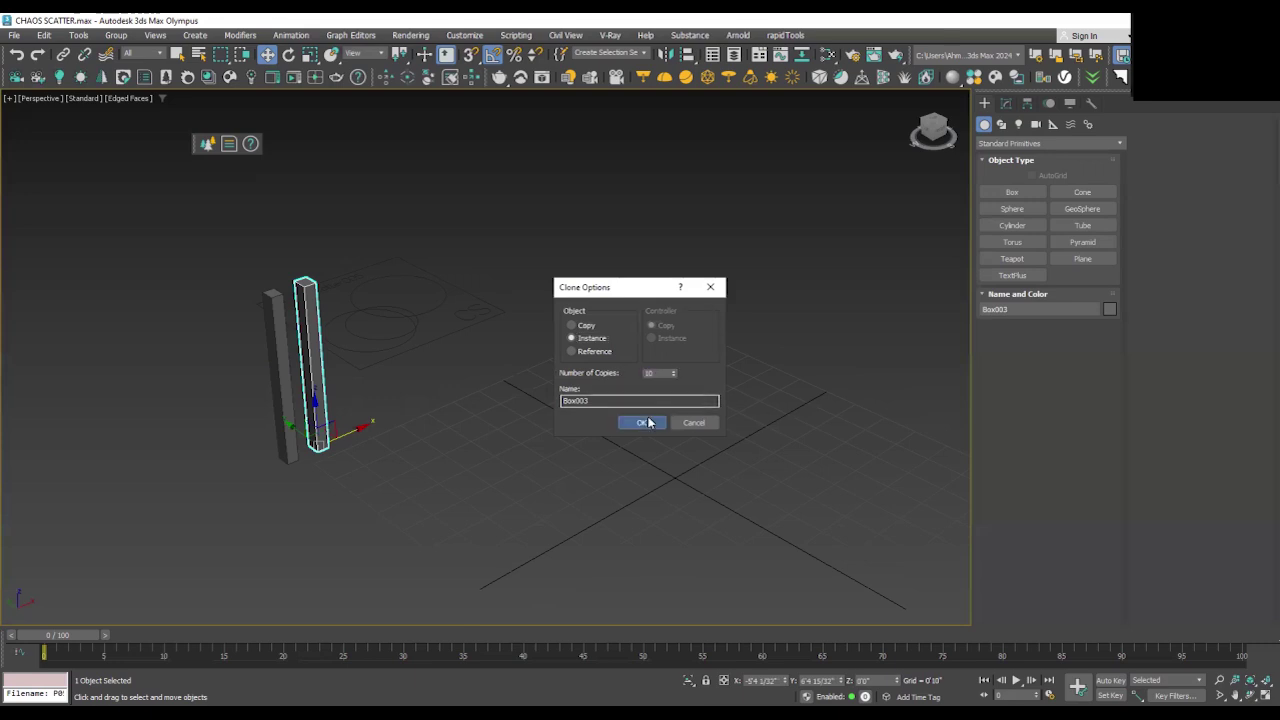
{"action": "mouse_move", "coordinate": [437, 426]}
{"action": "middle_mouse_down", "text": "alt"}
{"action": "mouse_move", "coordinate": [478, 424]}
{"action": "mouse_move", "coordinate": [443, 423]}
{"action": "mouse_move", "coordinate": [443, 446]}
{"action": "mouse_move", "coordinate": [298, 456]}
{"action": "middle_mouse_up", "text": "alt"}
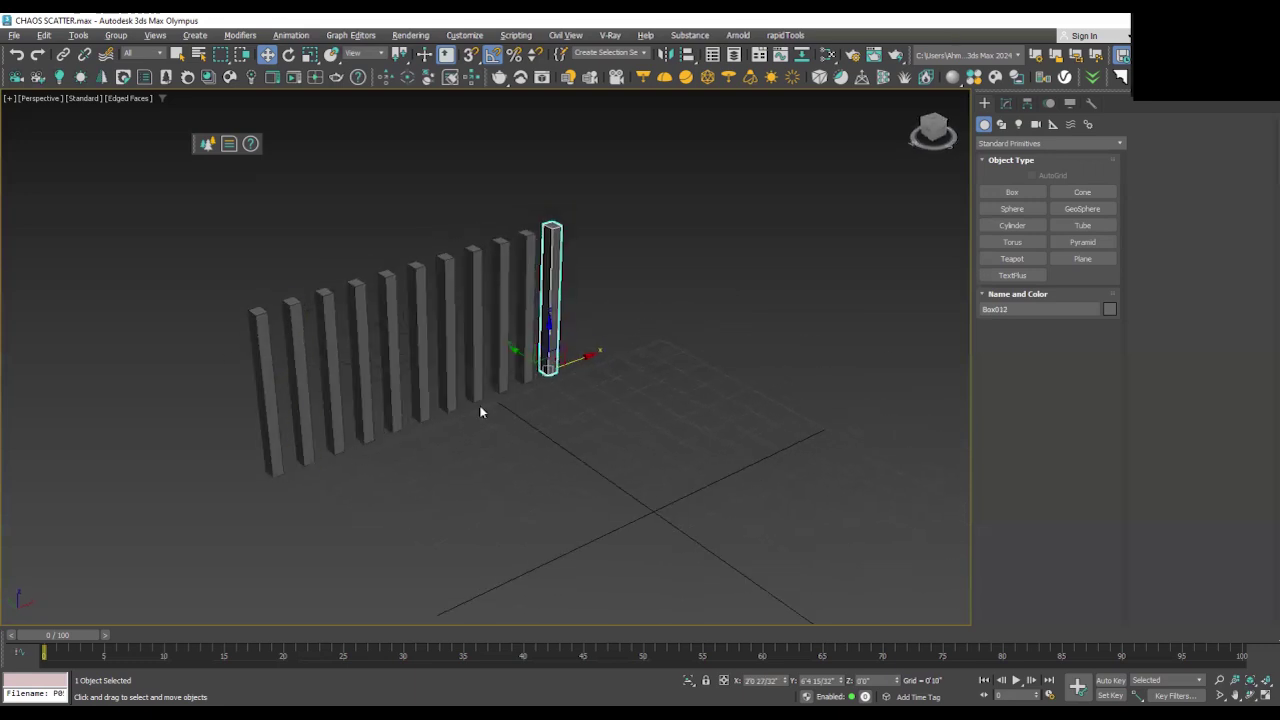
{"action": "middle_click_drag", "start_coordinate": [417, 460], "coordinate": [333, 452], "text": "alt"}
{"action": "middle_click_drag", "start_coordinate": [489, 470], "coordinate": [451, 481], "text": "alt"}
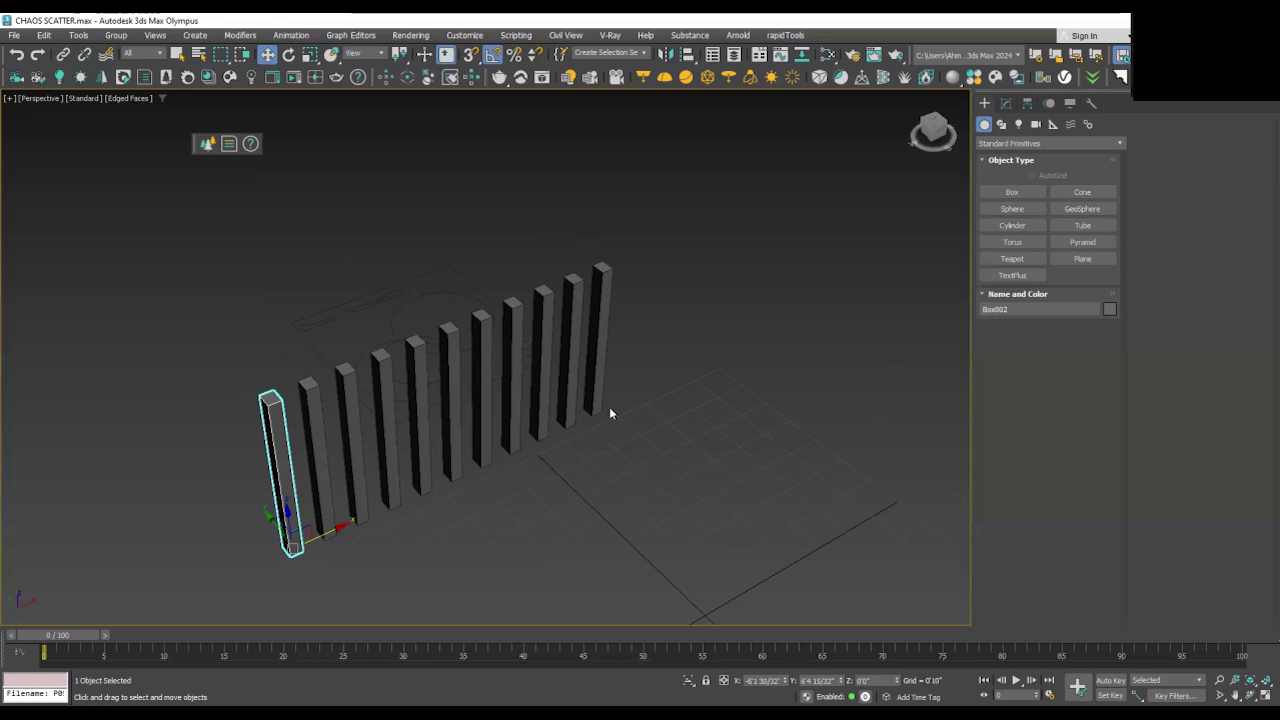
Step: Delete the ten cloned boxes, keeping only the original thin box
{"action": "middle_click_drag", "start_coordinate": [537, 497], "coordinate": [651, 337], "text": "alt"}
{"action": "left_click_drag", "start_coordinate": [722, 308], "coordinate": [330, 410]}
{"action": "middle_click_drag", "start_coordinate": [545, 385], "coordinate": [520, 406], "text": "alt"}
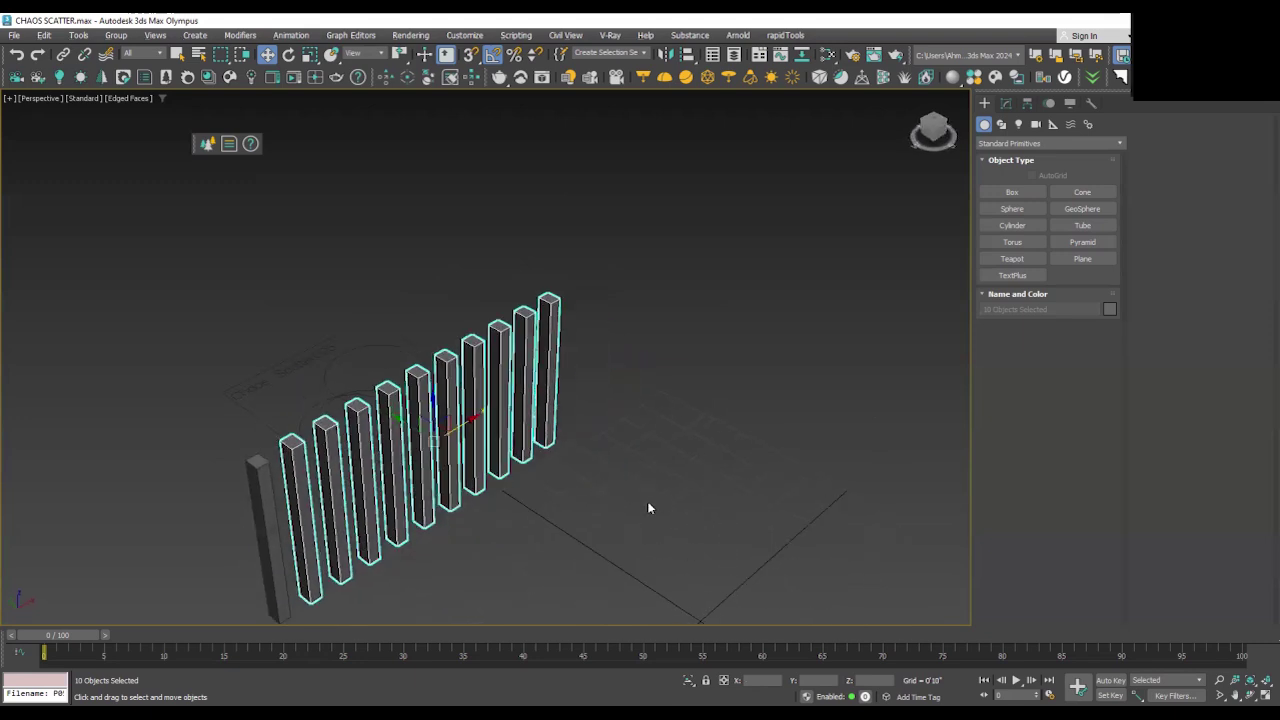
{"action": "key", "text": "Delete"}
{"action": "middle_click_drag", "start_coordinate": [443, 497], "coordinate": [314, 446], "text": "alt"}
{"action": "left_click", "coordinate": [260, 505]}
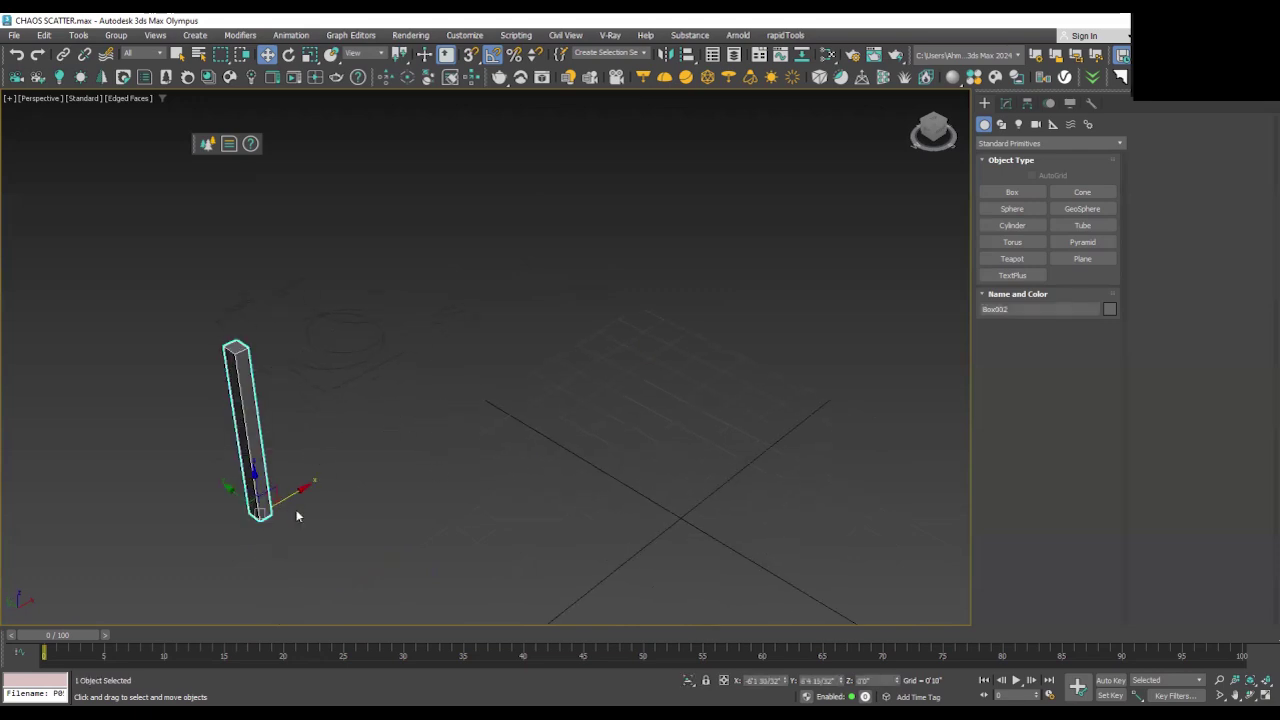
{"action": "mouse_move", "coordinate": [286, 500]}
{"action": "left_mouse_down", "text": "shift"}
{"action": "mouse_move", "coordinate": [329, 473]}
{"action": "mouse_move", "coordinate": [312, 479]}
{"action": "left_mouse_up", "text": "shift"}
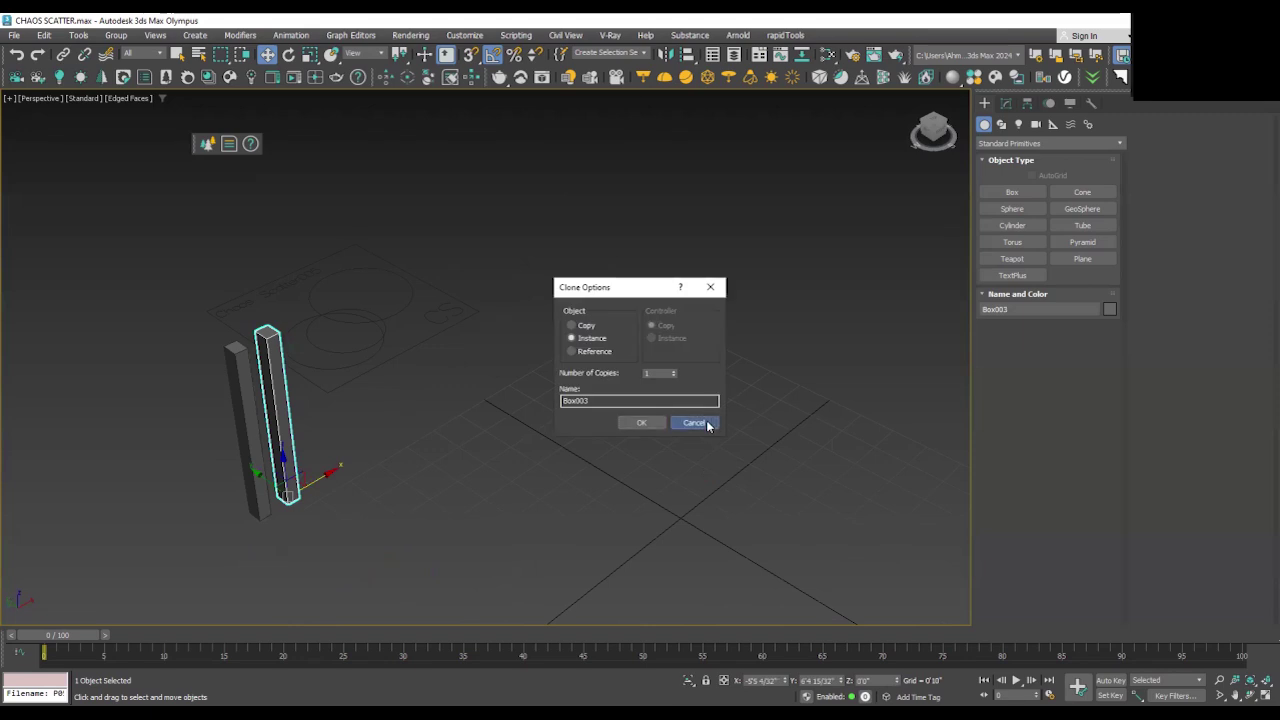
{"action": "left_click", "coordinate": [693, 423]}
{"action": "middle_click_drag", "start_coordinate": [693, 430], "coordinate": [397, 500], "text": "alt"}
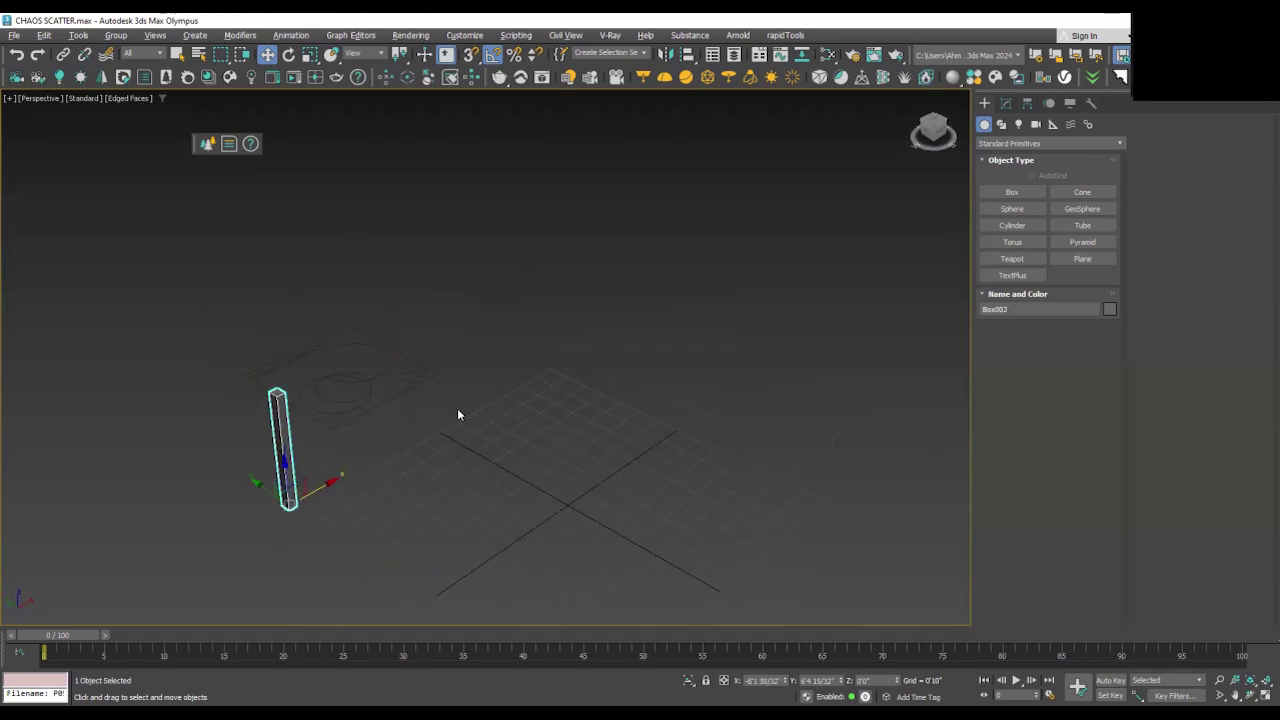
Step: Draw a straight two-point Line spline across the home grid, running roughly along the X axis
{"action": "left_click", "coordinate": [386, 358]}
{"action": "middle_click_drag", "start_coordinate": [420, 423], "coordinate": [559, 443], "text": "alt"}
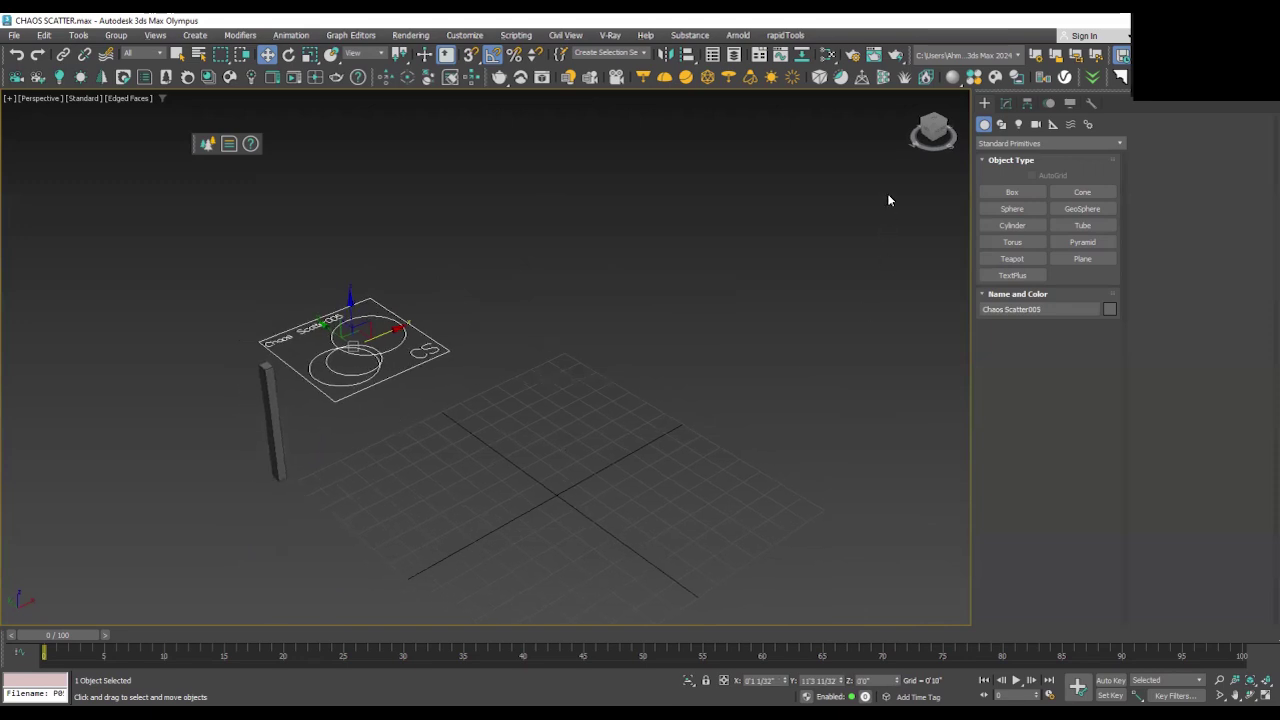
{"action": "left_click", "coordinate": [1001, 124]}
{"action": "left_click", "coordinate": [1010, 208]}
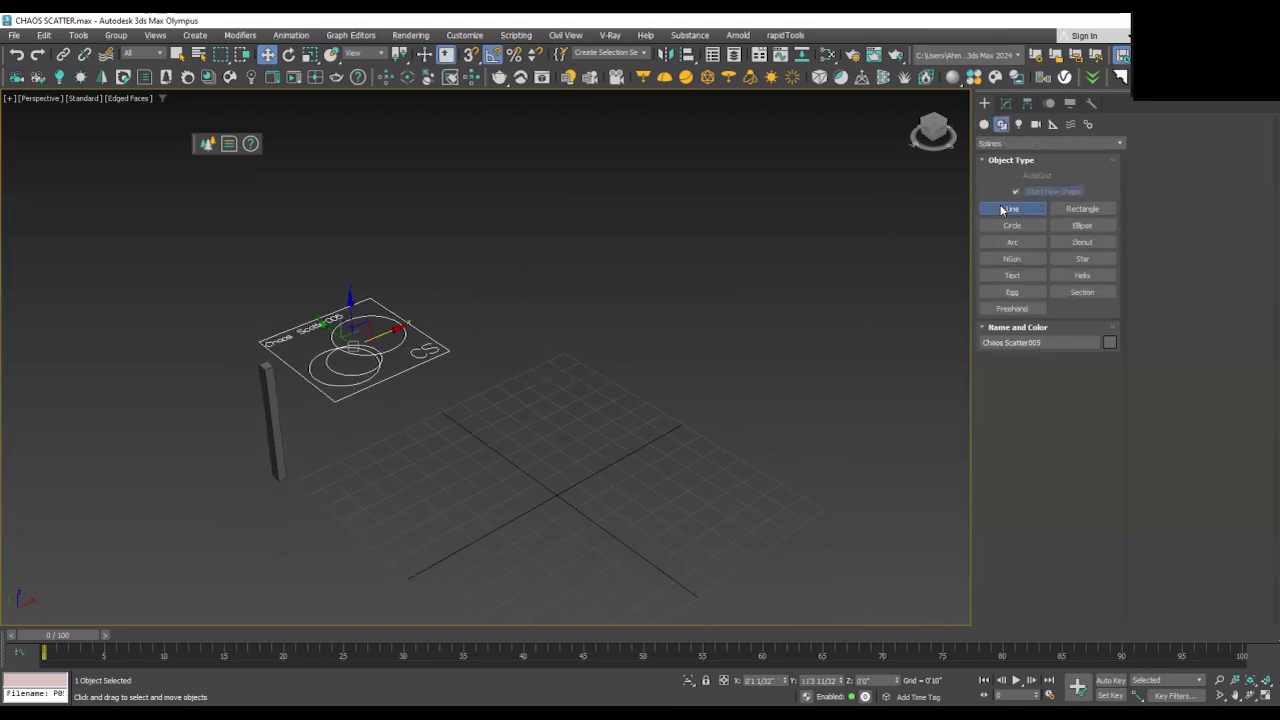
{"action": "left_click", "coordinate": [320, 541]}
{"action": "left_click", "coordinate": [751, 317]}
{"action": "right_click", "coordinate": [786, 423]}
{"action": "middle_click_drag", "start_coordinate": [600, 480], "coordinate": [557, 457], "text": "alt"}
{"action": "key", "text": "w"}
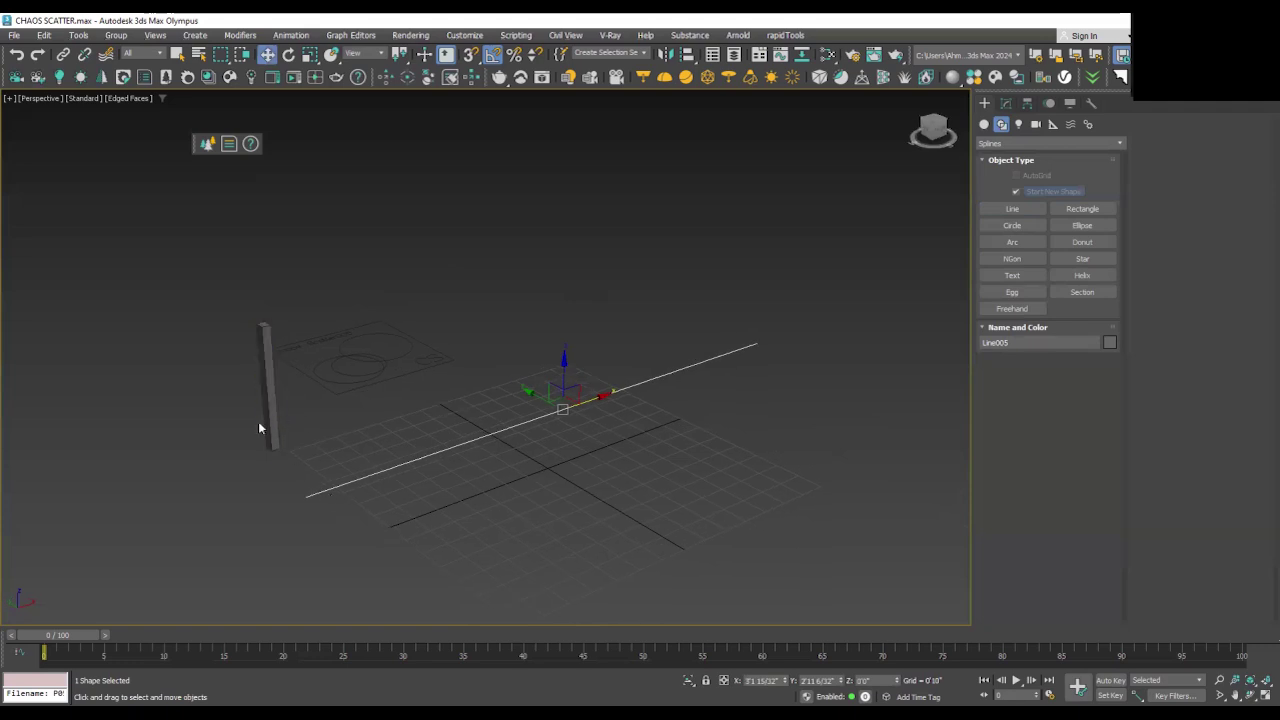
{"action": "middle_click_drag", "start_coordinate": [253, 433], "coordinate": [293, 453]}
{"action": "mouse_move", "coordinate": [543, 474]}
{"action": "middle_mouse_down", "text": "alt"}
{"action": "mouse_move", "coordinate": [546, 509]}
{"action": "mouse_move", "coordinate": [554, 472]}
{"action": "mouse_move", "coordinate": [536, 483]}
{"action": "middle_mouse_up", "text": "alt"}
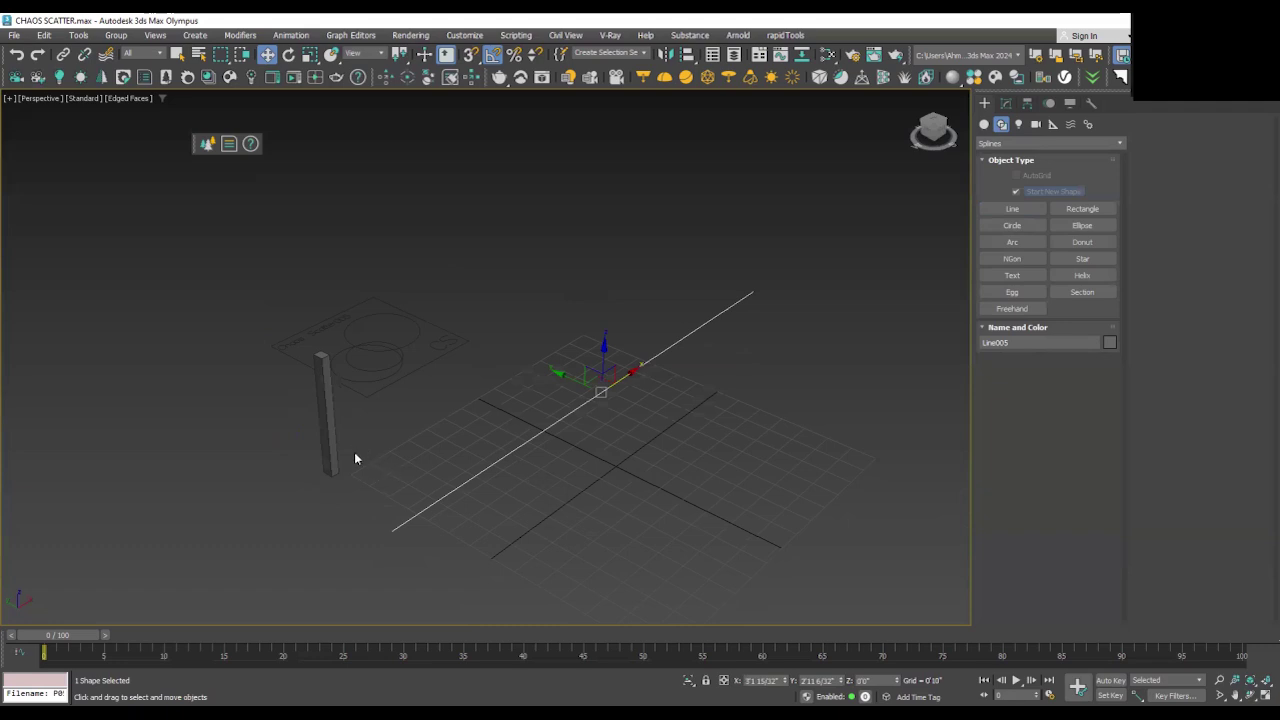
{"action": "mouse_move", "coordinate": [485, 418]}
{"action": "middle_mouse_down", "text": "alt"}
{"action": "mouse_move", "coordinate": [489, 386]}
{"action": "mouse_move", "coordinate": [474, 420]}
{"action": "mouse_move", "coordinate": [503, 394]}
{"action": "mouse_move", "coordinate": [478, 425]}
{"action": "mouse_move", "coordinate": [463, 380]}
{"action": "mouse_move", "coordinate": [523, 383]}
{"action": "mouse_move", "coordinate": [484, 421]}
{"action": "middle_mouse_up", "text": "alt"}
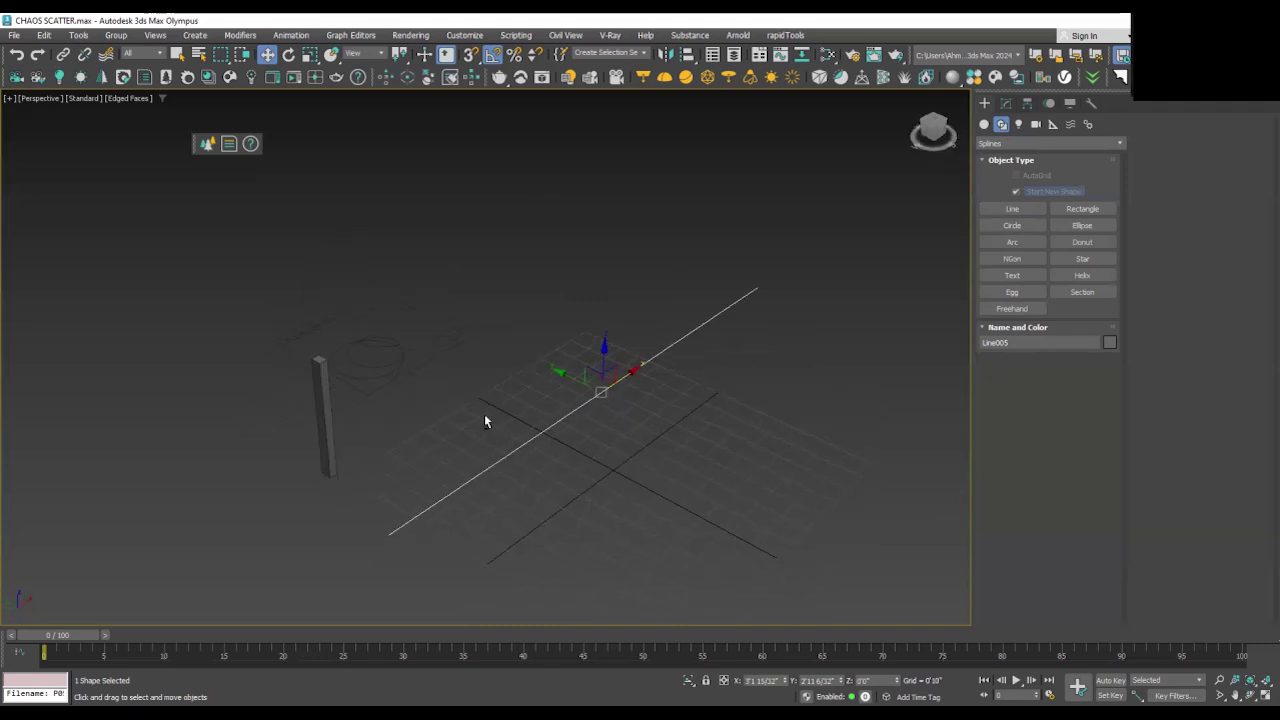
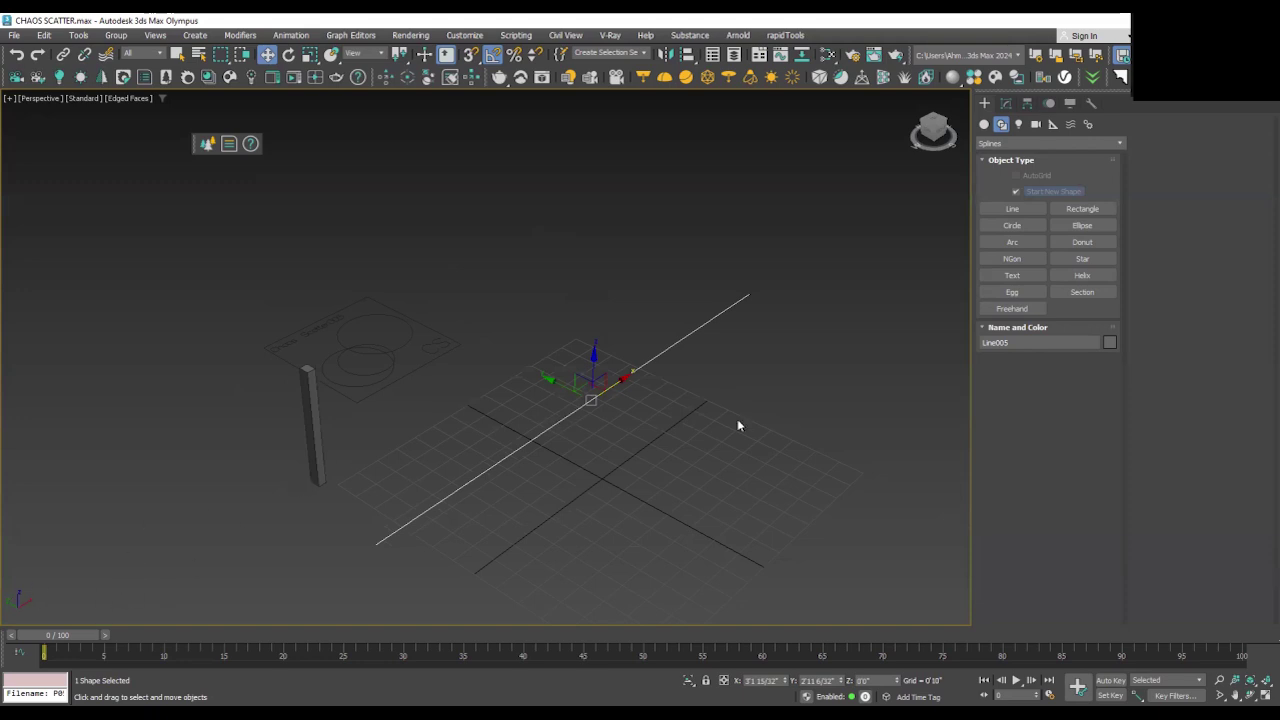
Step: Create a thin upright box in the Left view, about 4'5" long, 3.5" wide and 2.7" high
{"action": "middle_click_drag", "start_coordinate": [631, 477], "coordinate": [620, 474]}
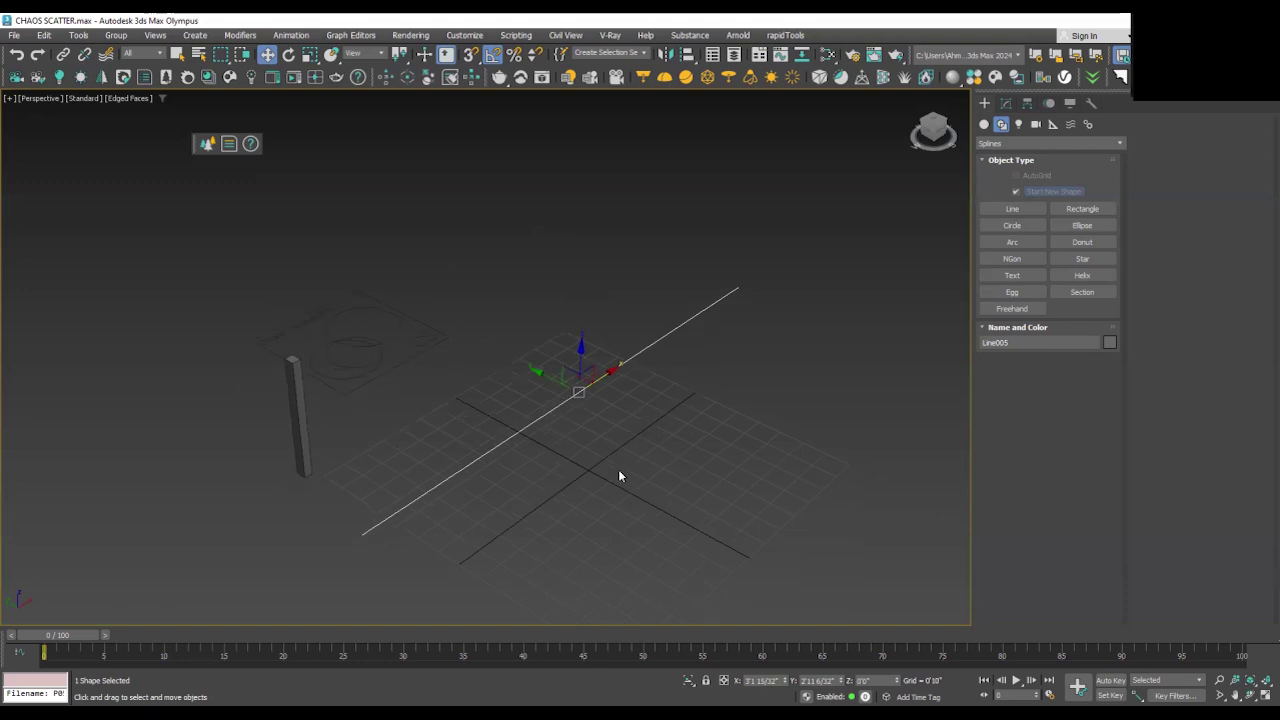
{"action": "key", "text": "alt+w"}
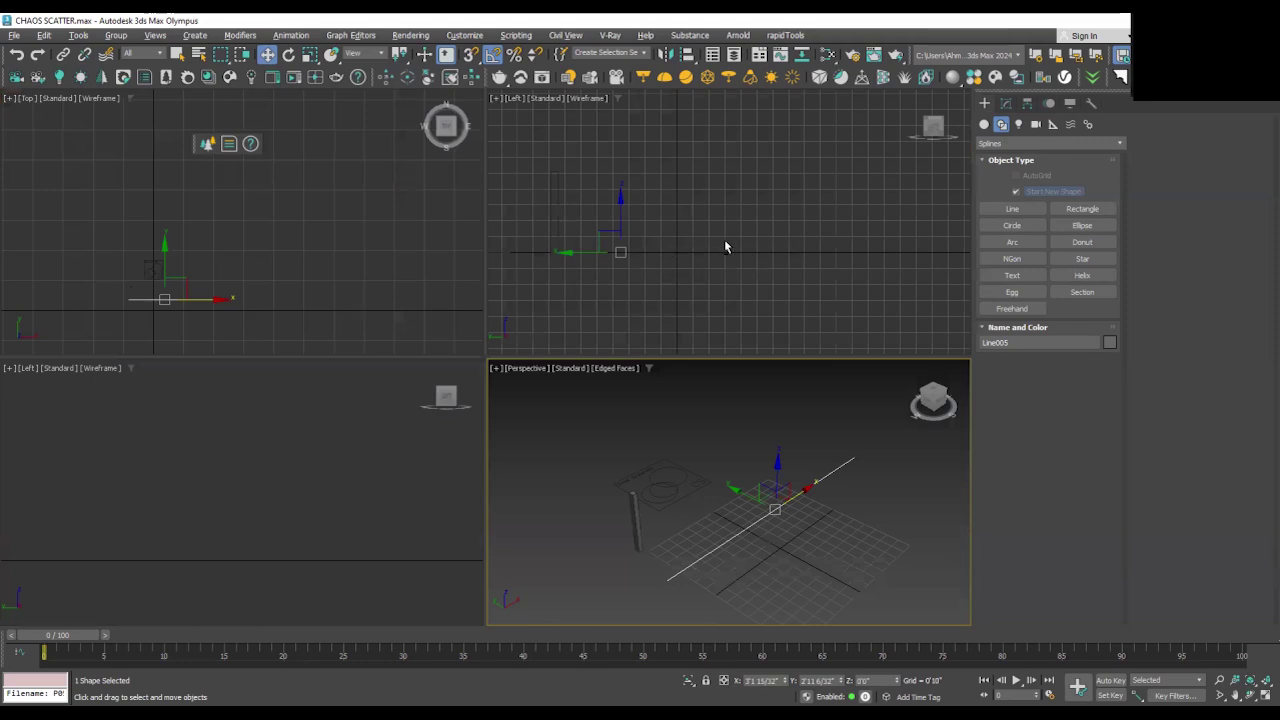
{"action": "right_click", "coordinate": [676, 248]}
{"action": "key", "text": "alt+w"}
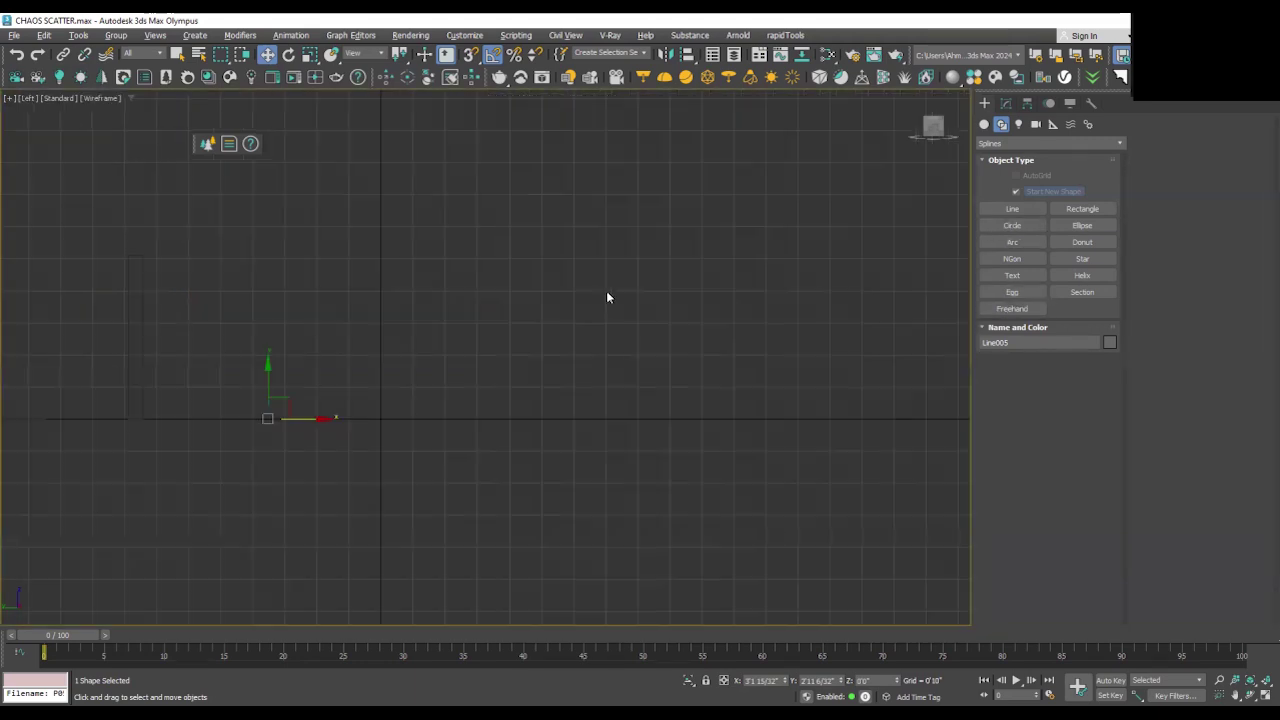
{"action": "left_click", "coordinate": [984, 124]}
{"action": "left_click", "coordinate": [1010, 192]}
{"action": "left_click_drag", "start_coordinate": [450, 420], "coordinate": [437, 248]}
{"action": "key", "text": "w"}
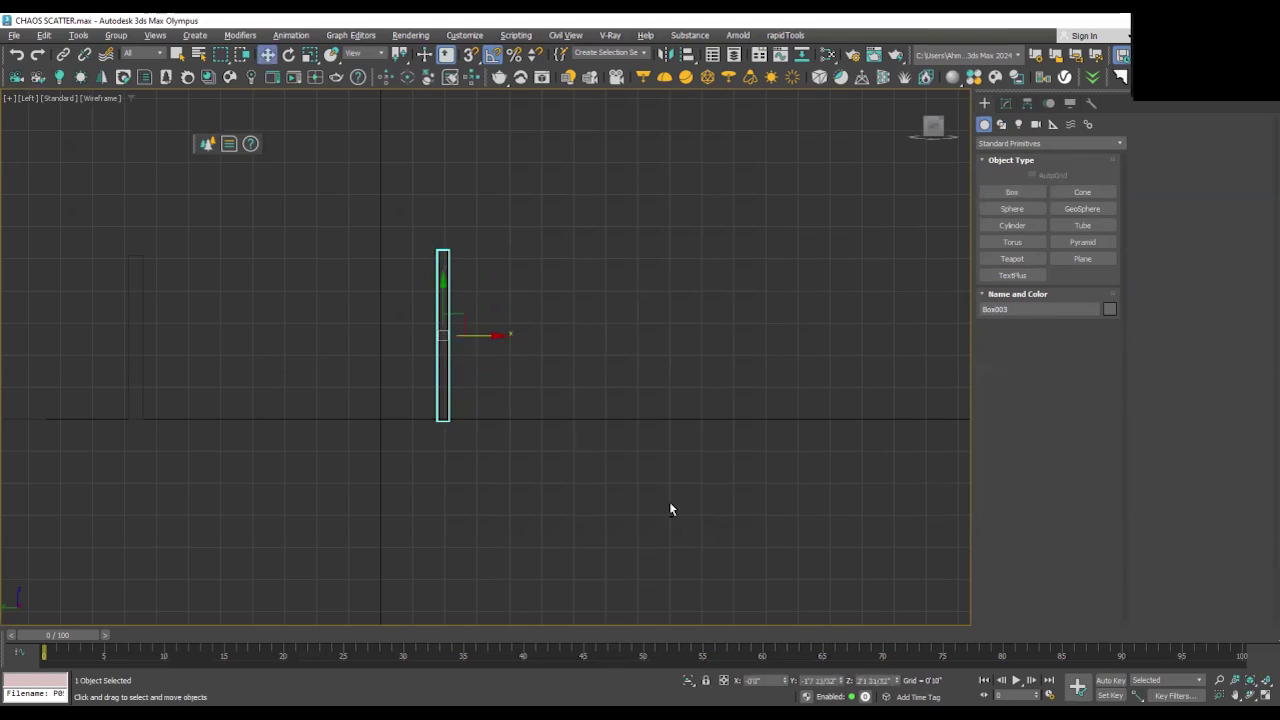
Step: Move the new thin box in the Perspective view so it stands beside the original box
{"action": "key", "text": "alt+w"}
{"action": "right_click", "coordinate": [677, 524]}
{"action": "key", "text": "alt+w"}
{"action": "middle_click_drag", "start_coordinate": [678, 521], "coordinate": [640, 418], "text": "alt"}
{"action": "left_click_drag", "start_coordinate": [632, 420], "coordinate": [288, 394]}
{"action": "scroll", "coordinate": [300, 398], "scroll_direction": "up", "scroll_amount": 3}
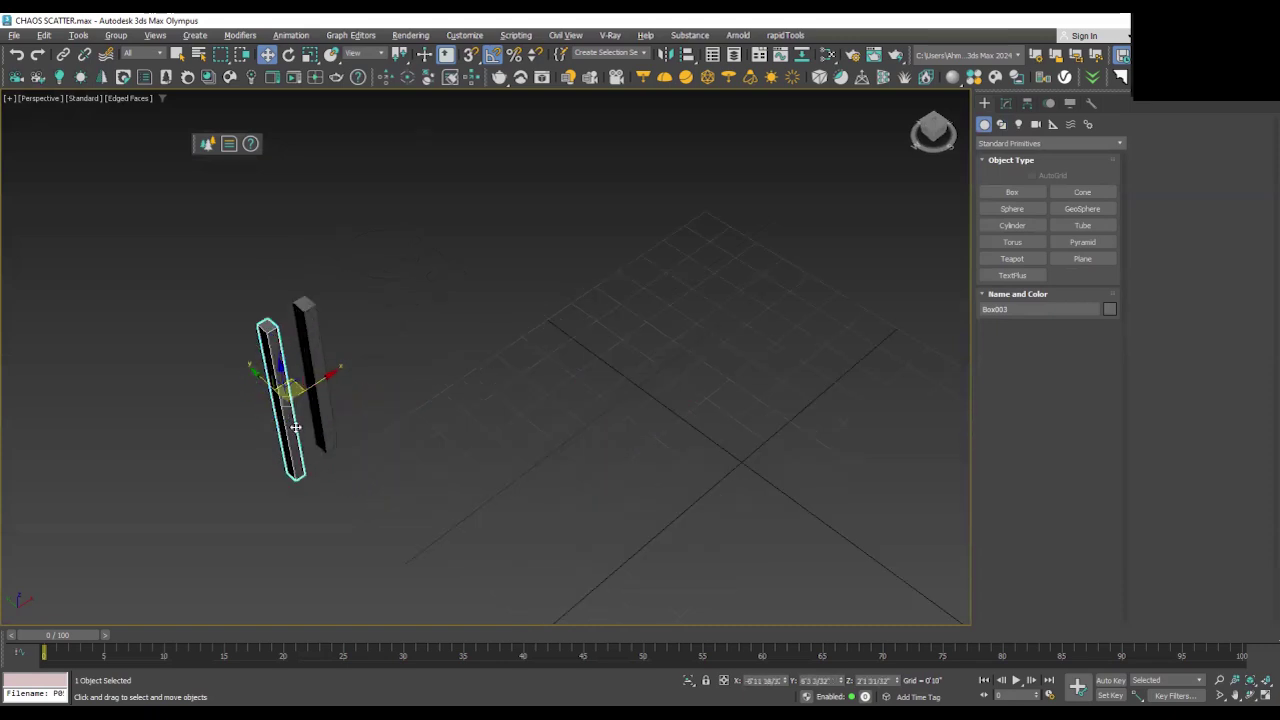
{"action": "middle_click_drag", "start_coordinate": [326, 406], "coordinate": [465, 440], "text": "alt"}
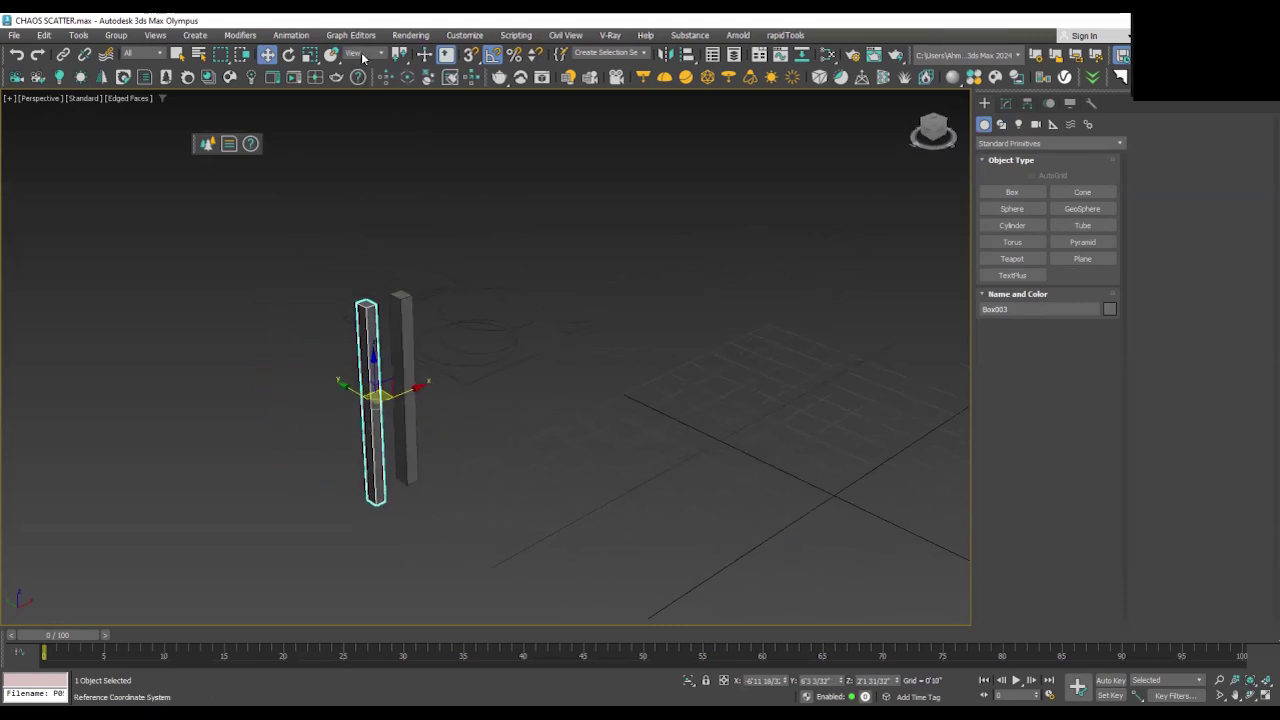
Step: Set the reference coordinate system to Local and compare the axis orientation of the two thin boxes
{"action": "left_click", "coordinate": [363, 54]}
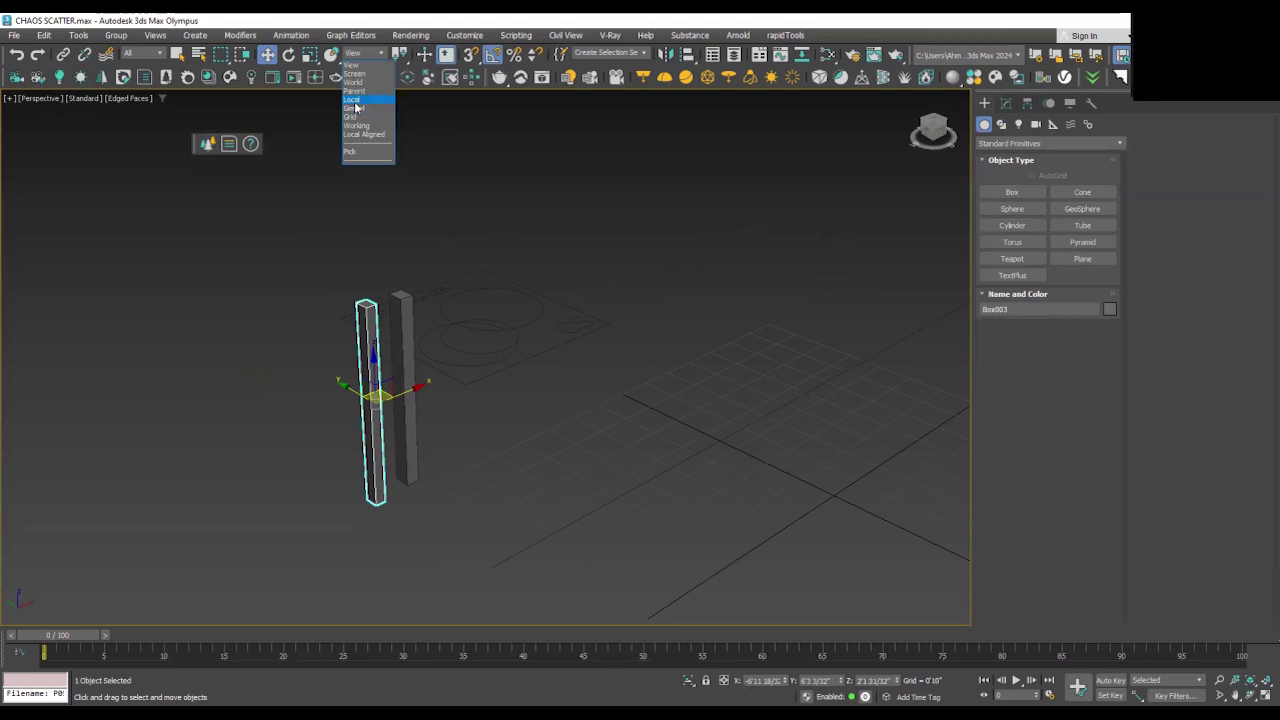
{"action": "left_click", "coordinate": [354, 101]}
{"action": "left_click", "coordinate": [406, 460]}
{"action": "middle_click_drag", "start_coordinate": [406, 460], "coordinate": [415, 519], "text": "alt"}
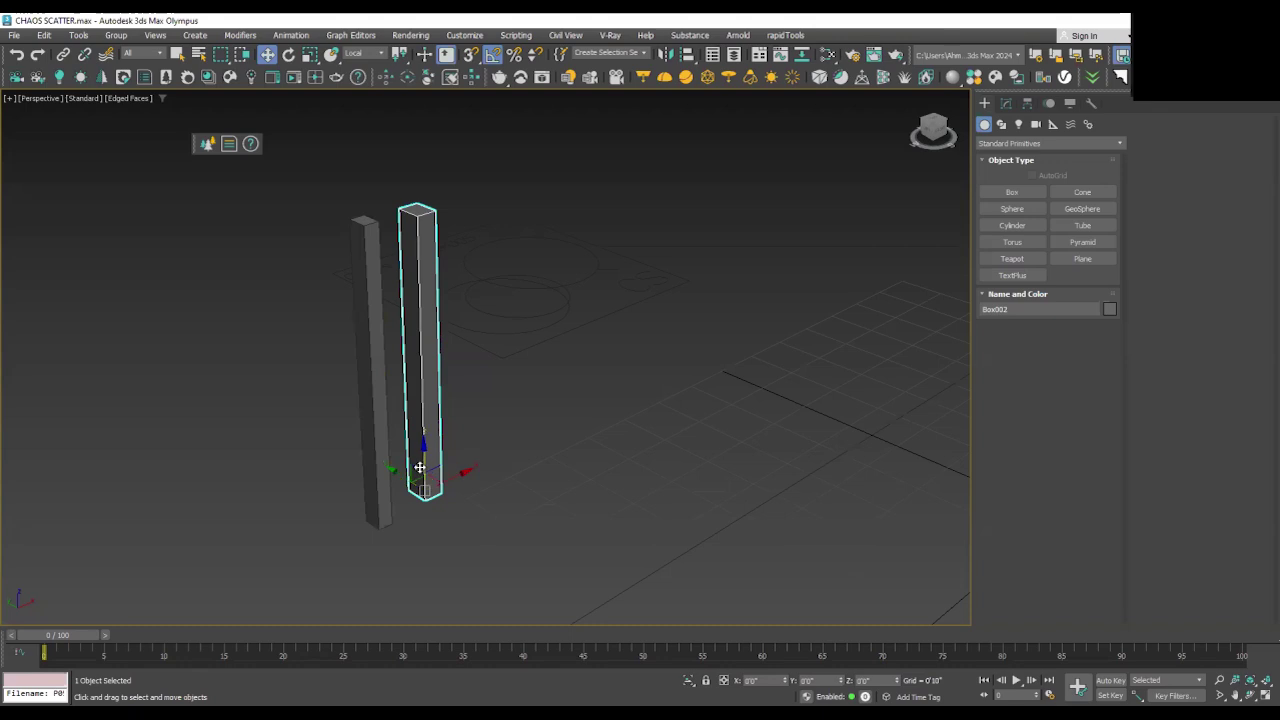
{"action": "left_click", "coordinate": [381, 404]}
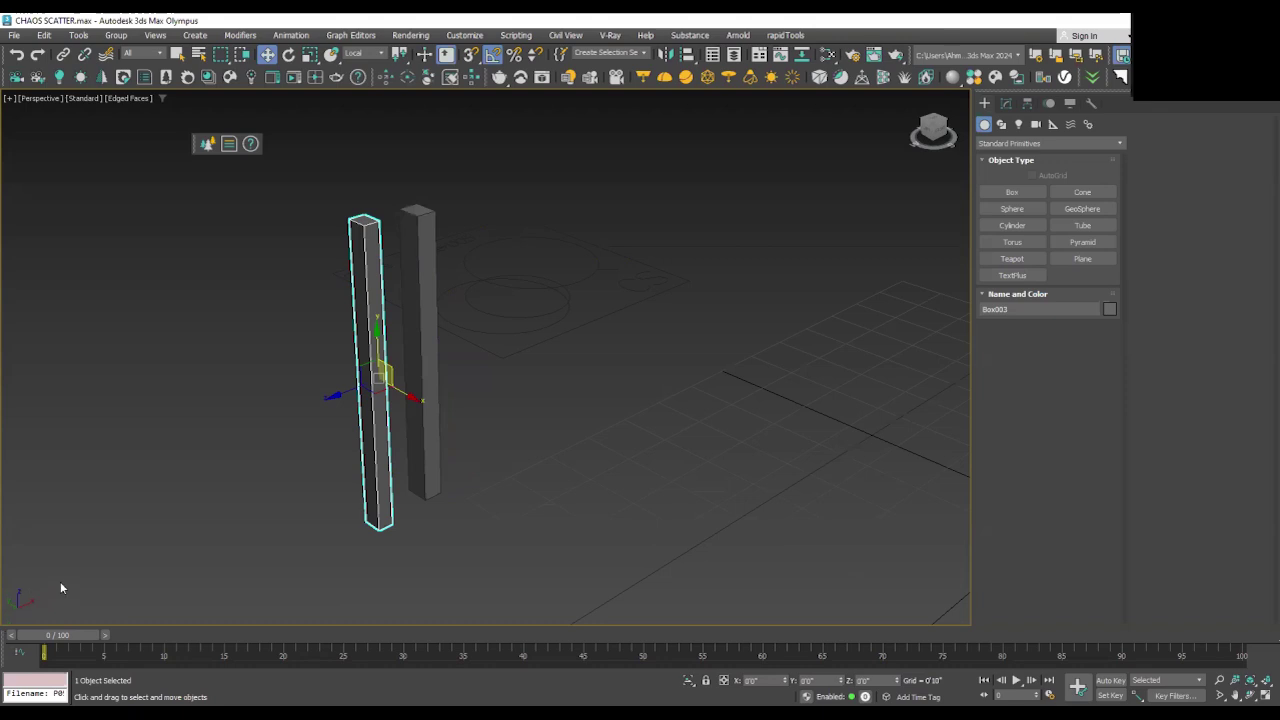
Step: Add the line spline as the distribute-on target of the Chaos Scatter object
{"action": "scroll", "coordinate": [164, 587], "scroll_direction": "down", "scroll_amount": 5}
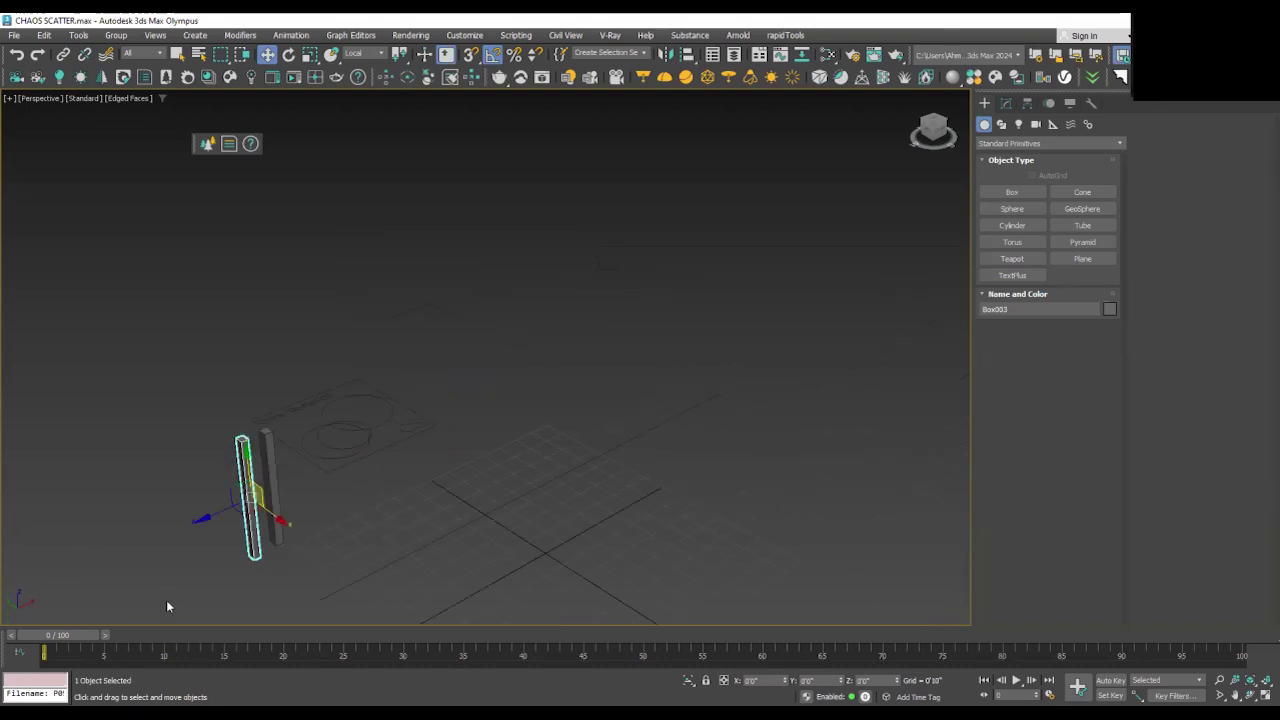
{"action": "middle_click_drag", "start_coordinate": [475, 565], "coordinate": [539, 535]}
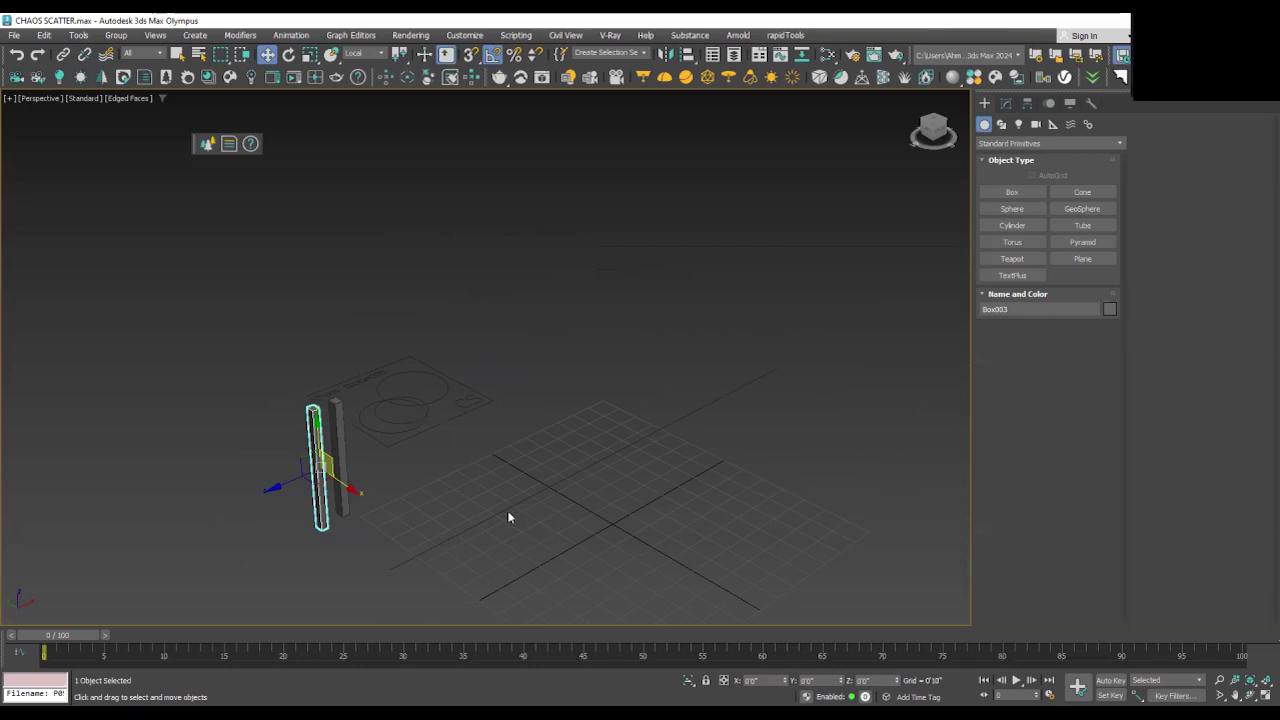
{"action": "left_click", "coordinate": [428, 418]}
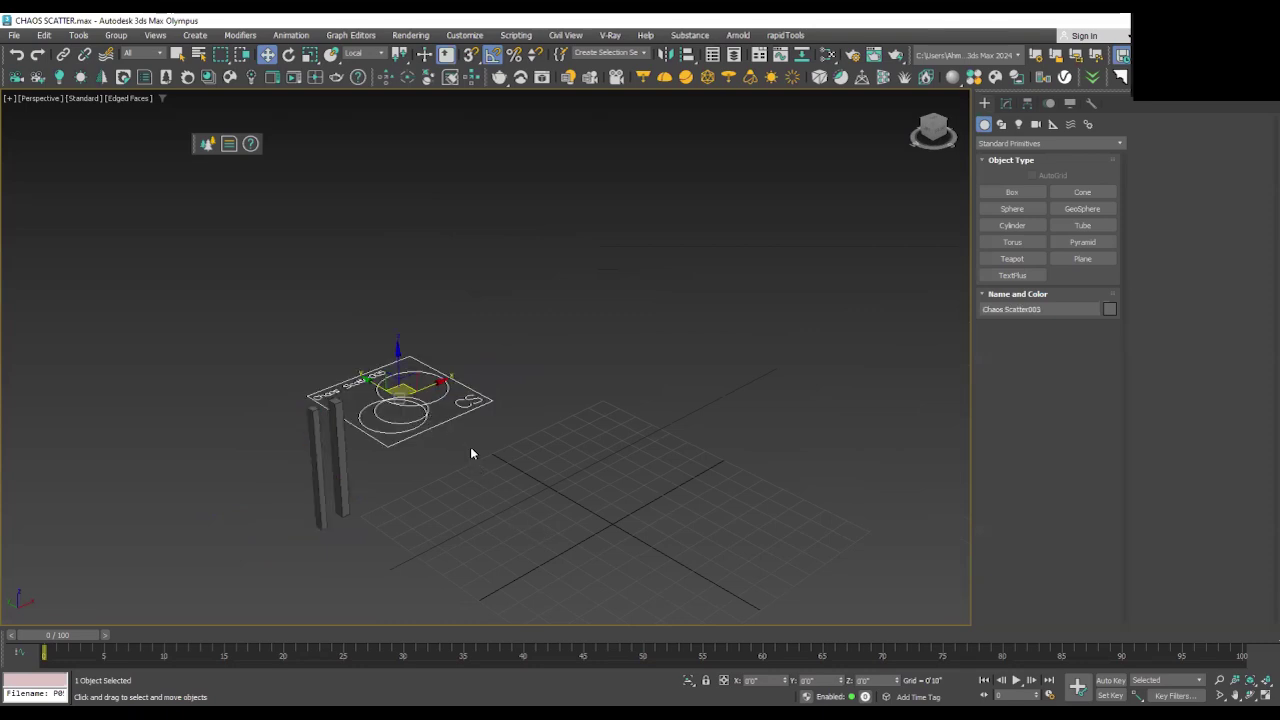
{"action": "left_click", "coordinate": [1005, 103]}
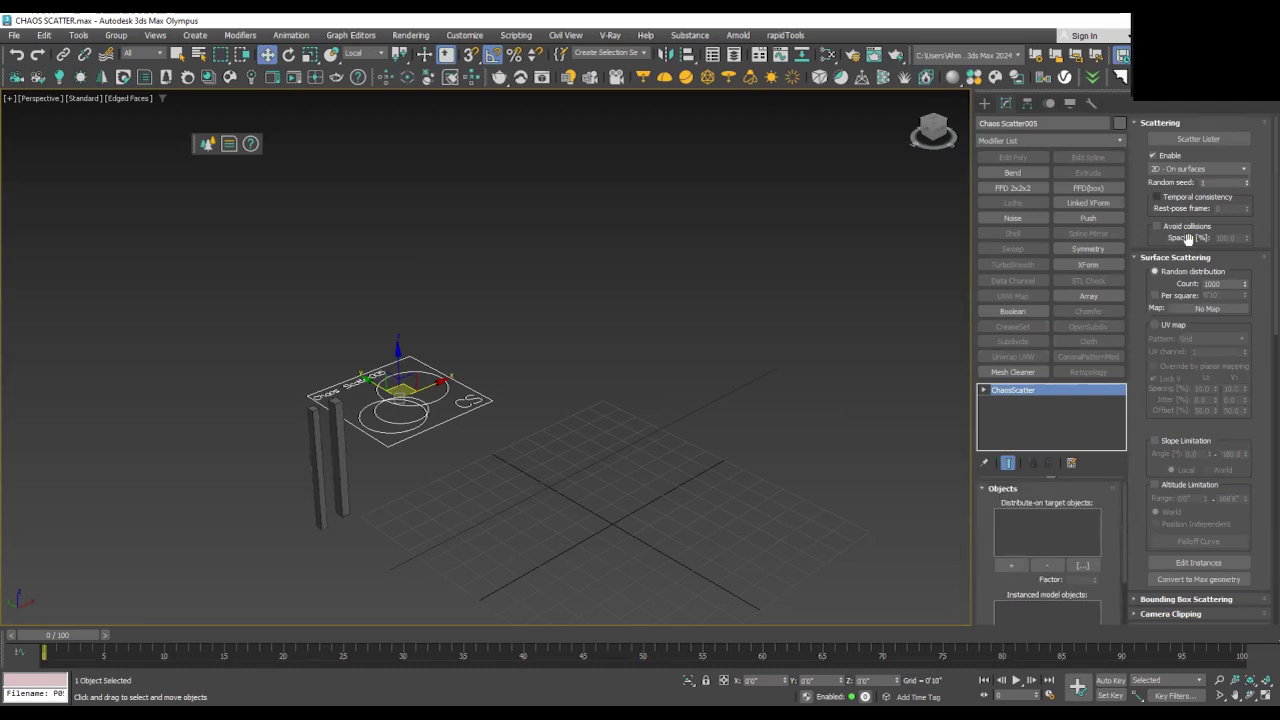
{"action": "key", "text": "q"}
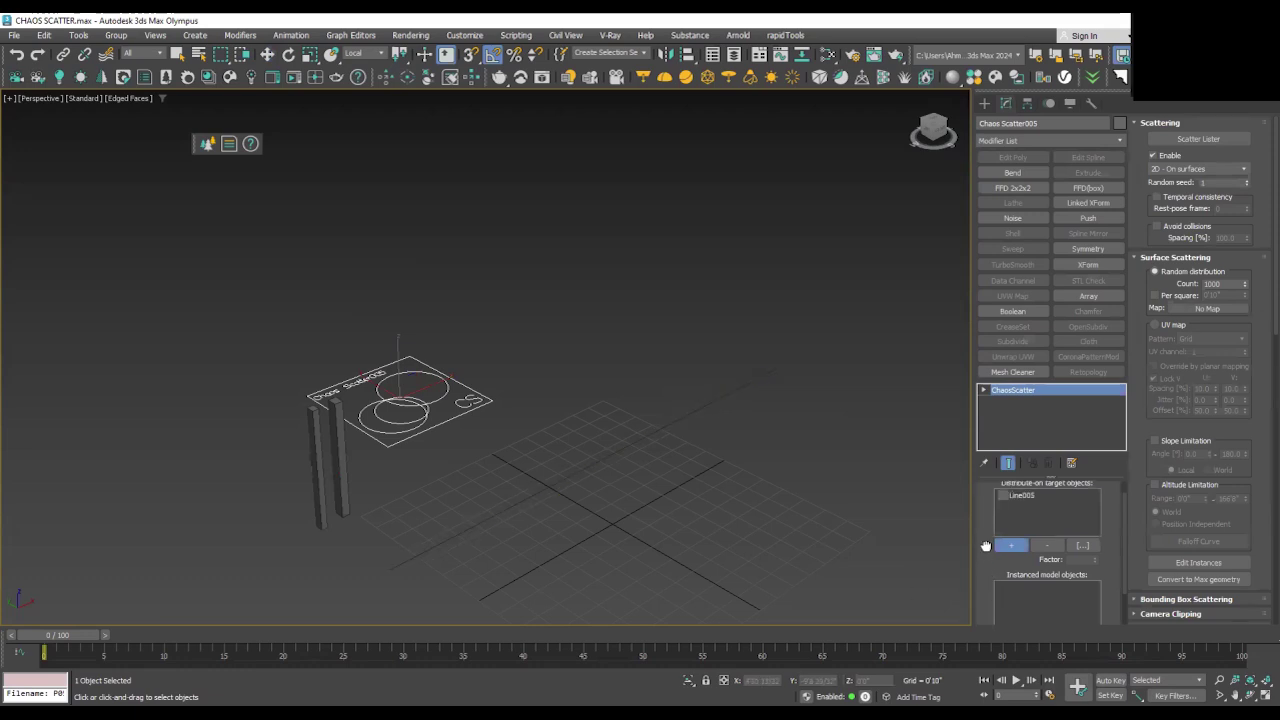
{"action": "scroll", "coordinate": [1002, 570], "scroll_direction": "down", "scroll_amount": 1}
Step: Set the viewport preview type of the Chaos Scatter instances to Full
{"action": "left_click", "coordinate": [1011, 591]}
{"action": "left_click", "coordinate": [1011, 593]}
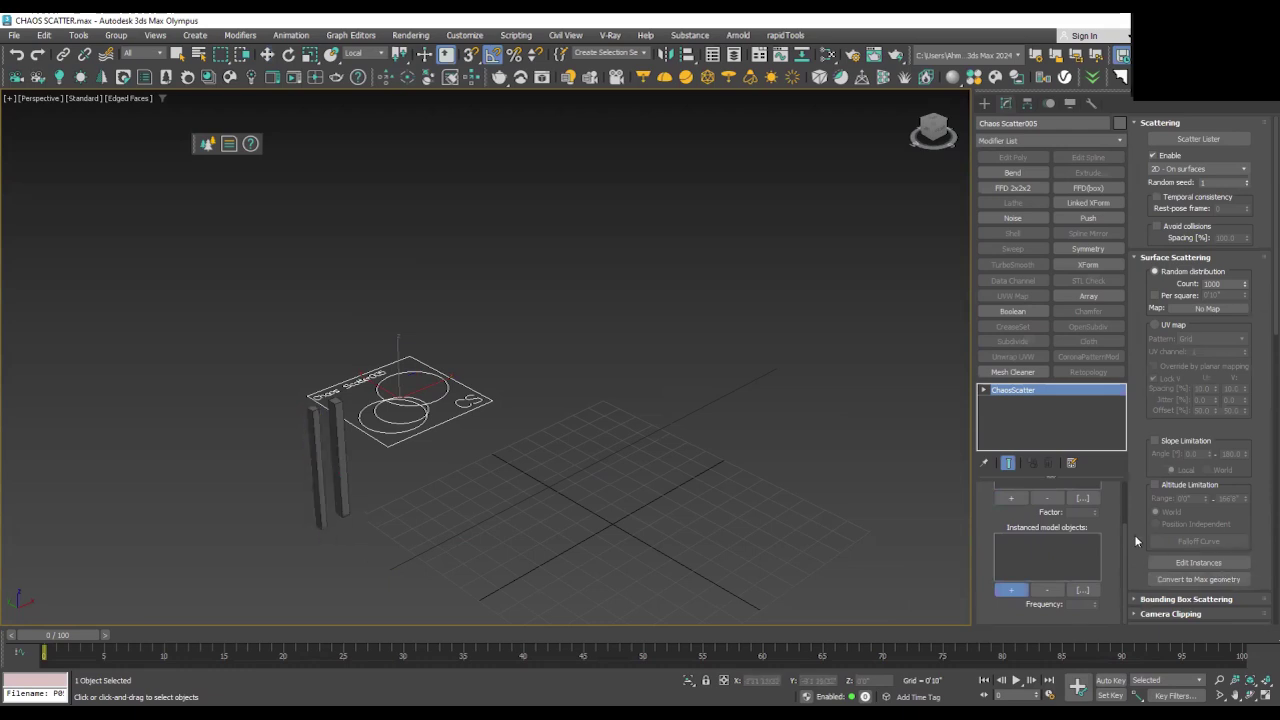
{"action": "scroll", "coordinate": [1136, 540], "scroll_direction": "down", "scroll_amount": 5}
{"action": "left_click", "coordinate": [1170, 346]}
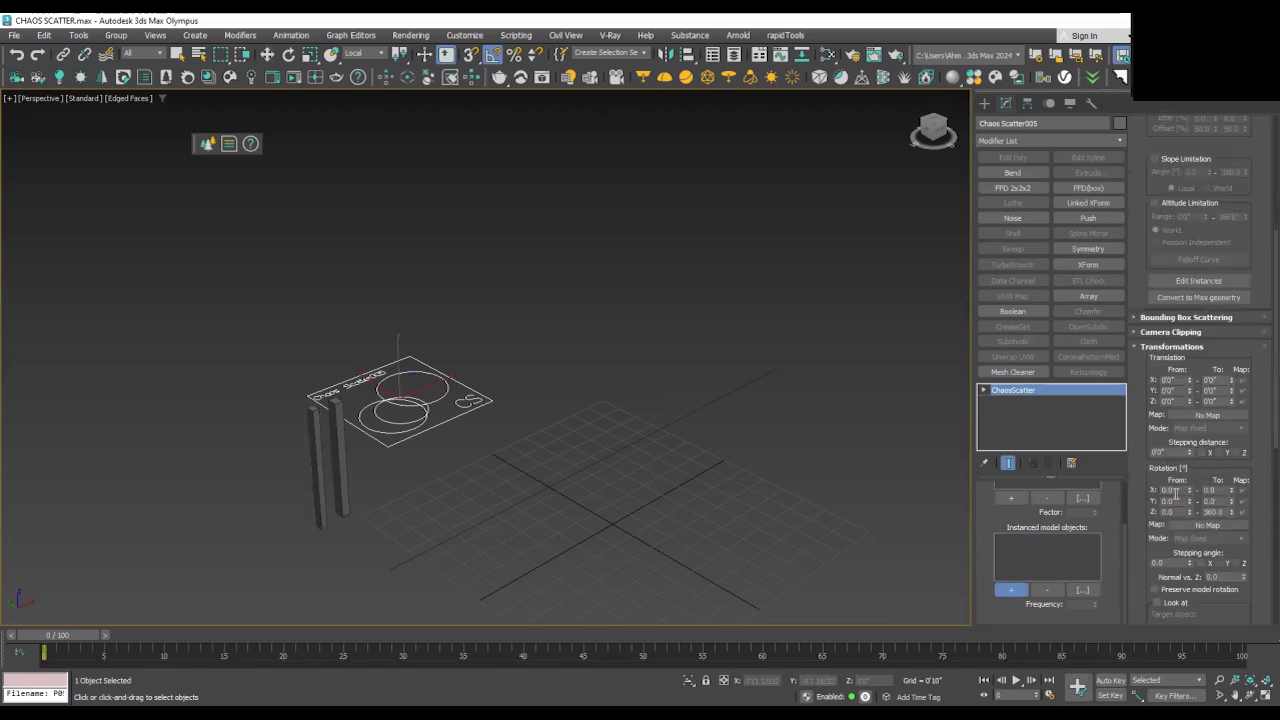
{"action": "left_click", "coordinate": [1170, 346]}
{"action": "left_click", "coordinate": [1170, 444]}
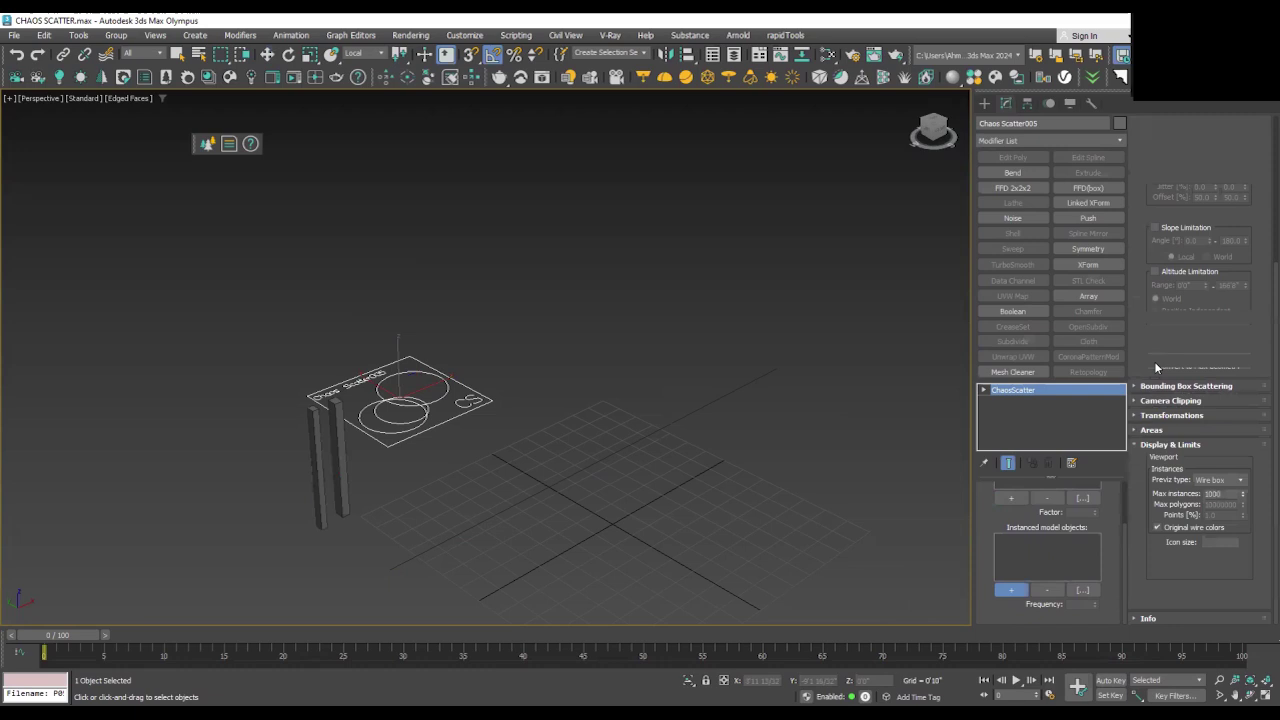
{"action": "left_click", "coordinate": [1220, 481]}
{"action": "left_click", "coordinate": [1208, 535]}
{"action": "key", "text": "w"}
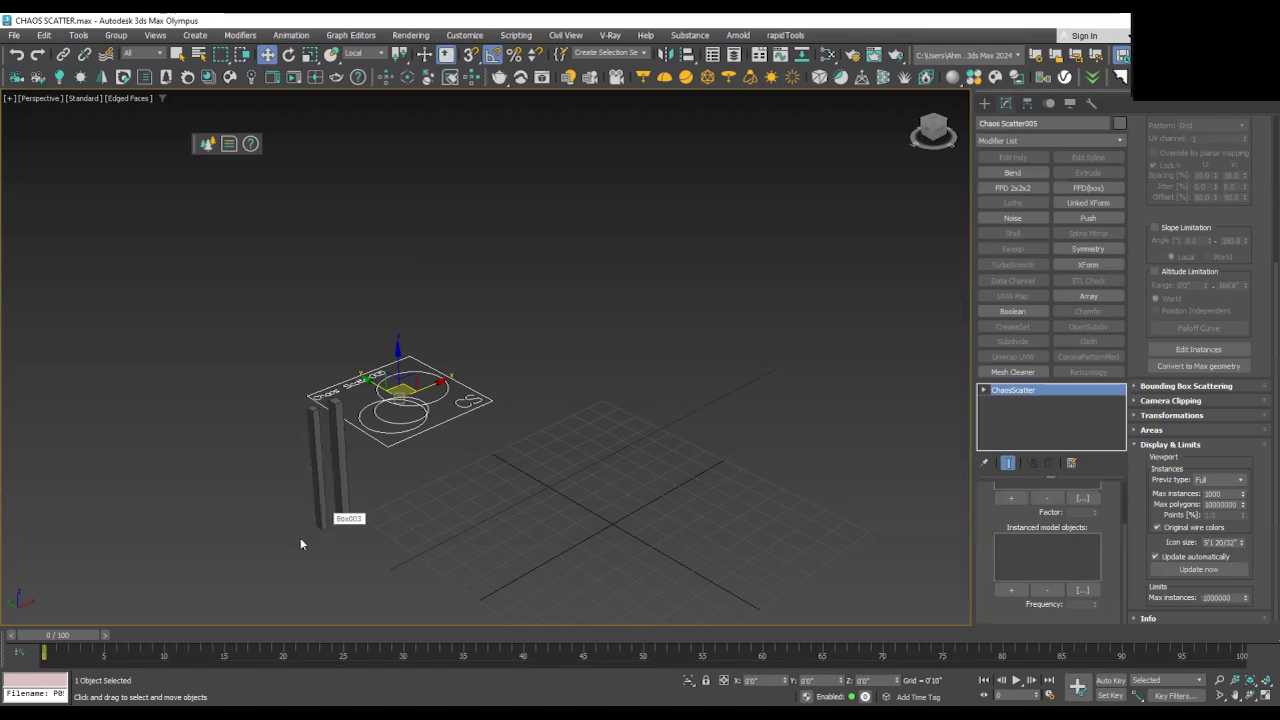
Step: Add the box created in the Left view as the instanced model of the Chaos Scatter object
{"action": "scroll", "coordinate": [329, 539], "scroll_direction": "up", "scroll_amount": 3}
{"action": "middle_click_drag", "start_coordinate": [329, 539], "coordinate": [298, 500]}
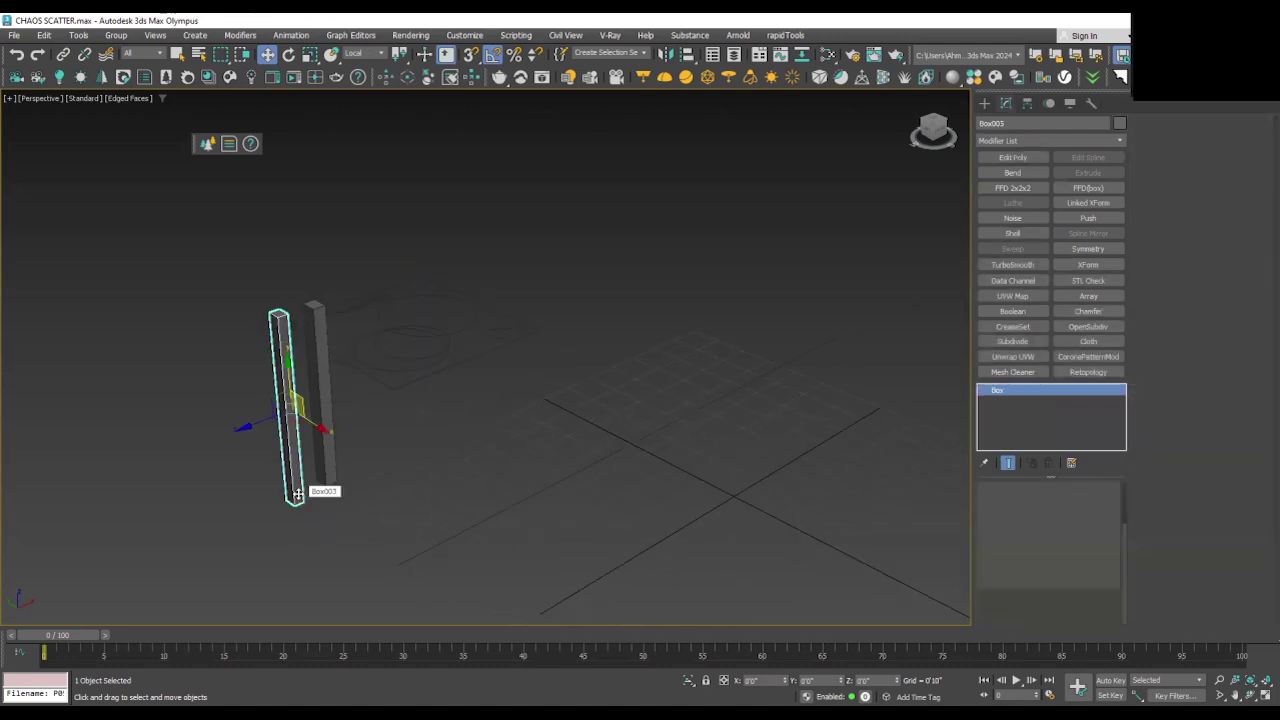
{"action": "left_click", "coordinate": [1011, 610]}
{"action": "left_click", "coordinate": [296, 492]}
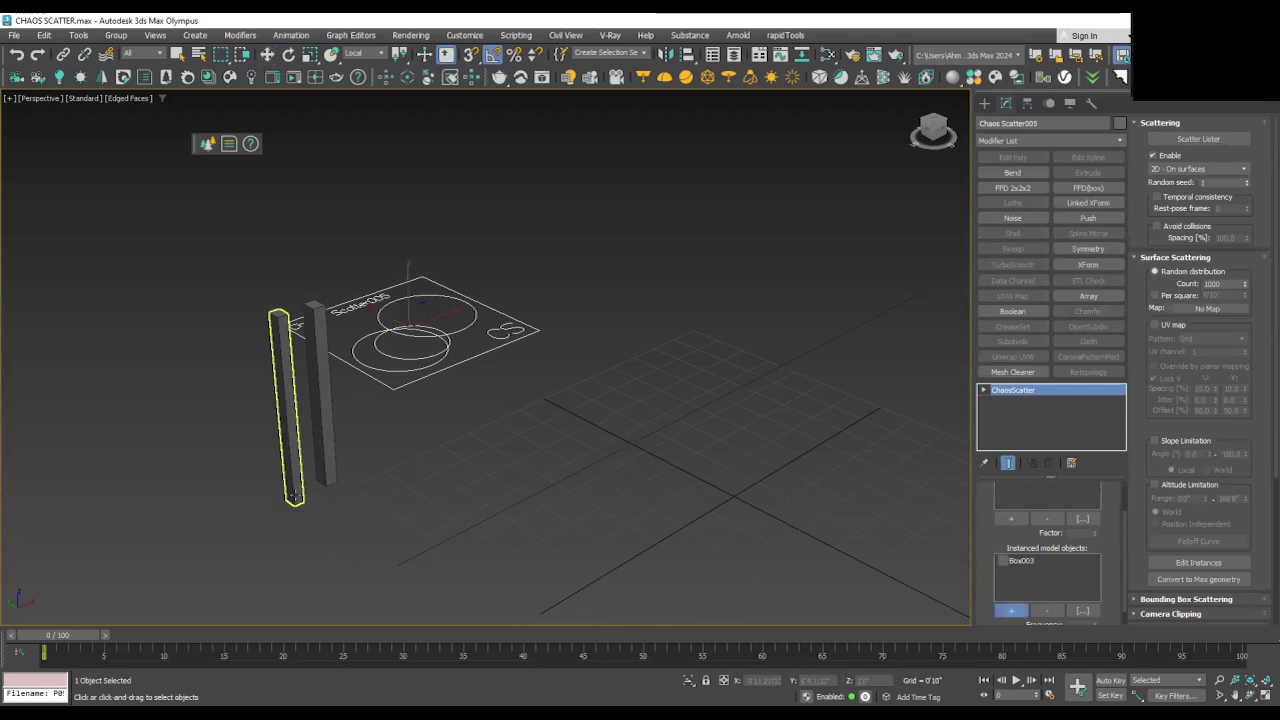
{"action": "right_click", "coordinate": [832, 491]}
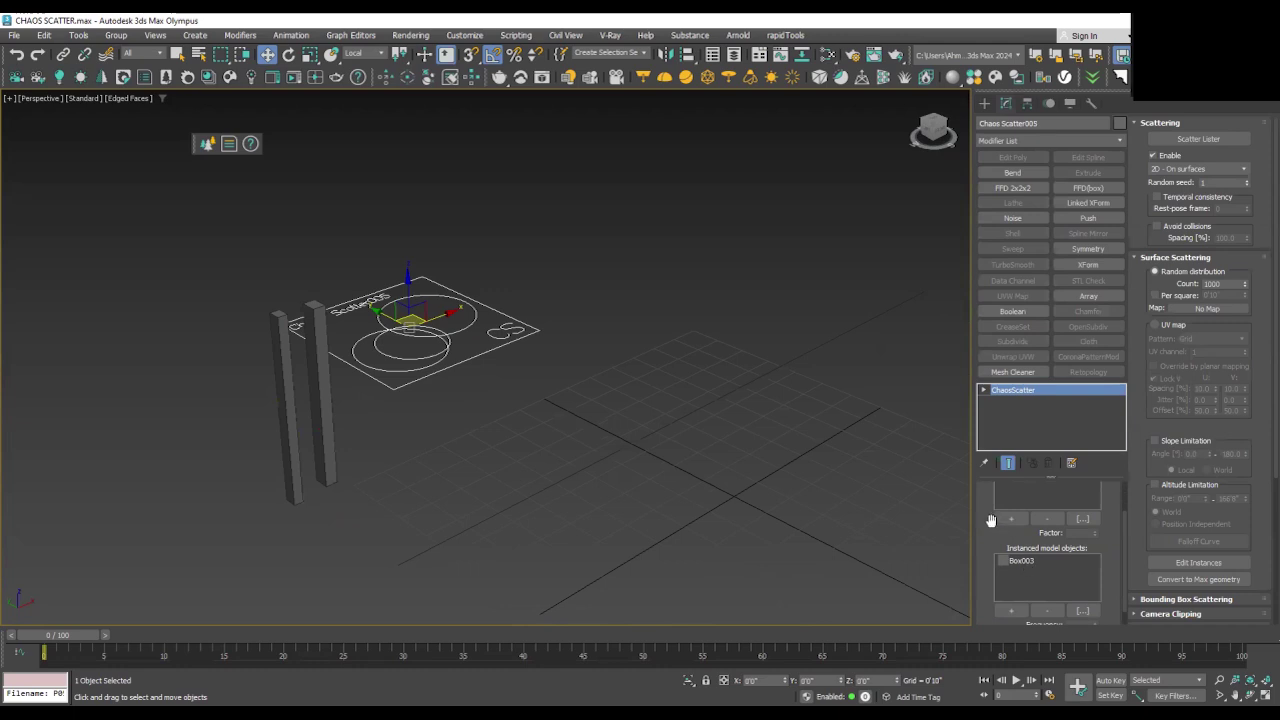
Step: Switch the scattering mode to 1D - On splines and inspect how the box copies lie along the line
{"action": "scroll", "coordinate": [995, 520], "scroll_direction": "up", "scroll_amount": 3}
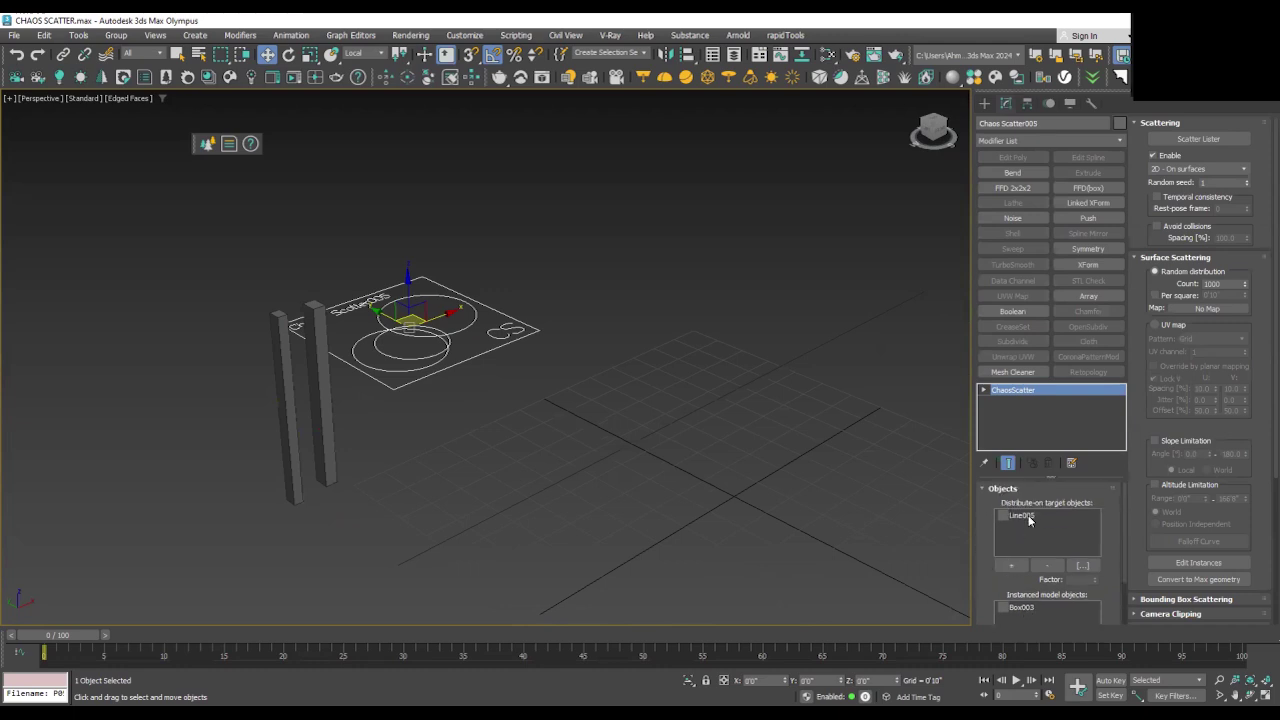
{"action": "left_click", "coordinate": [1174, 168]}
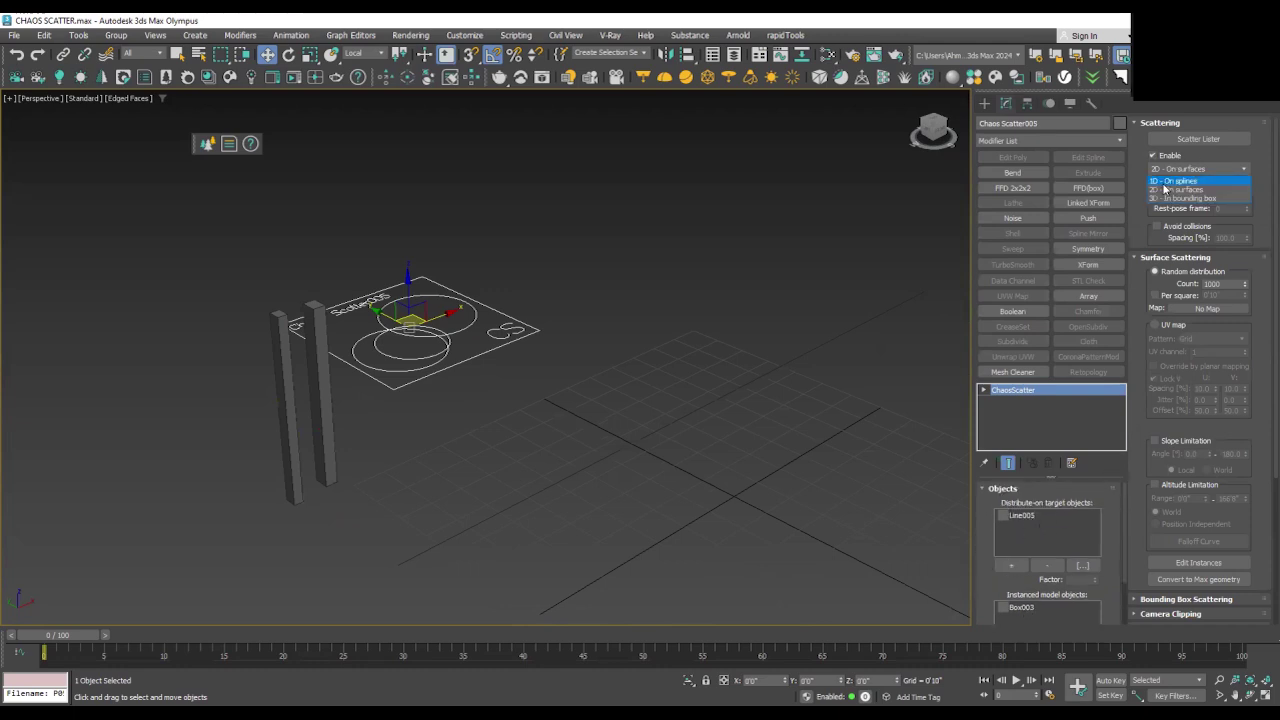
{"action": "left_click", "coordinate": [1172, 181]}
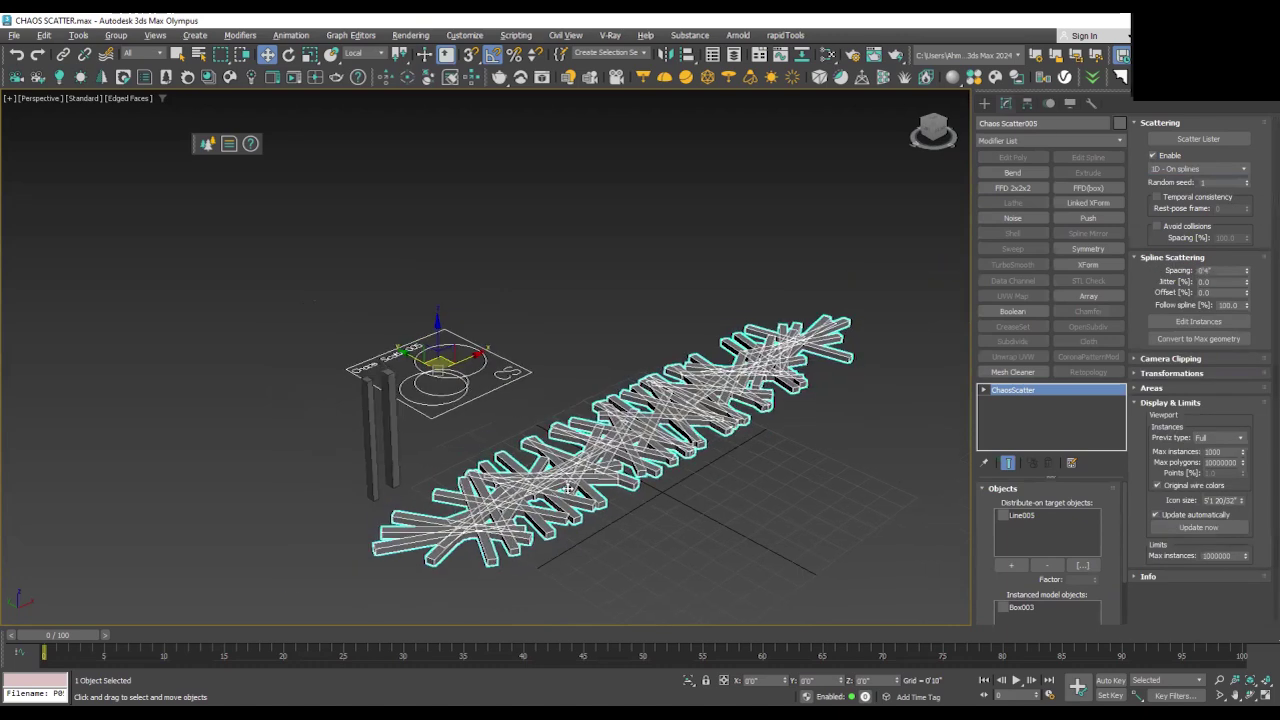
{"action": "scroll", "coordinate": [491, 445], "scroll_direction": "up", "scroll_amount": 3}
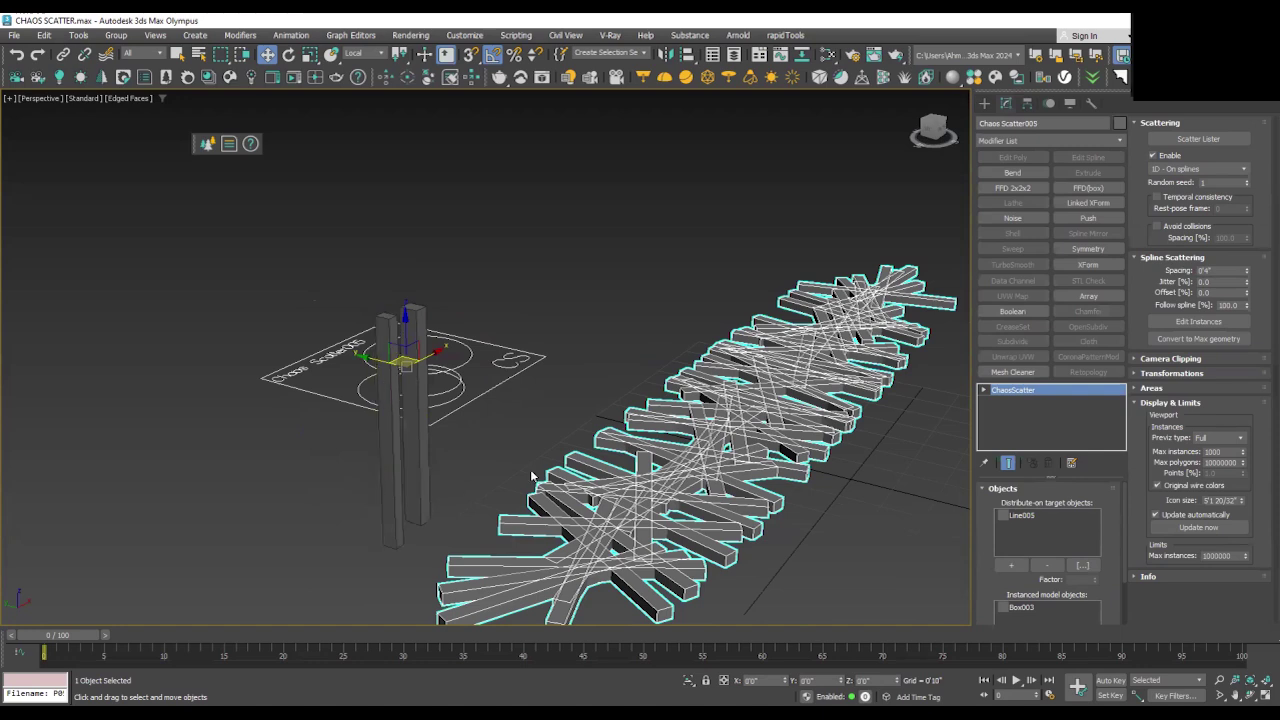
{"action": "middle_click_drag", "start_coordinate": [766, 529], "coordinate": [716, 516], "text": "alt"}
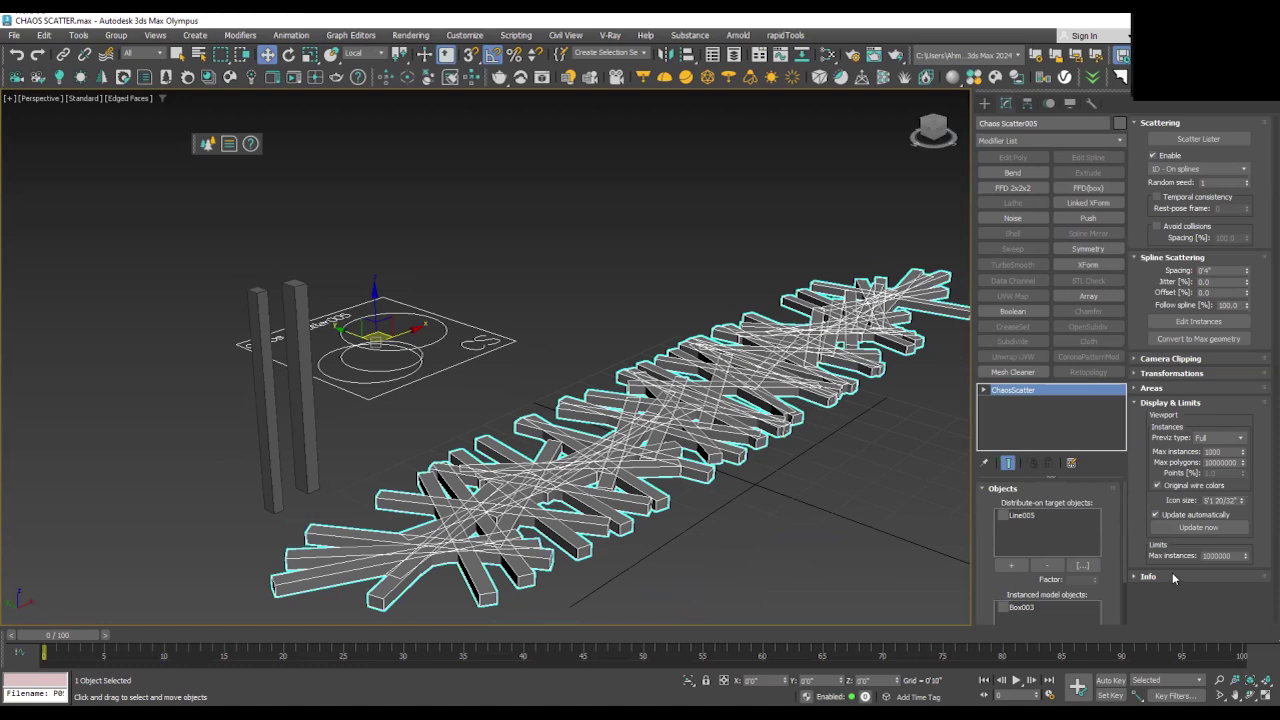
Step: Try changing the scatter's X rotation From and To values, resetting each to 0
{"action": "left_click", "coordinate": [1155, 374]}
{"action": "scroll", "coordinate": [1150, 330], "scroll_direction": "down", "scroll_amount": 4}
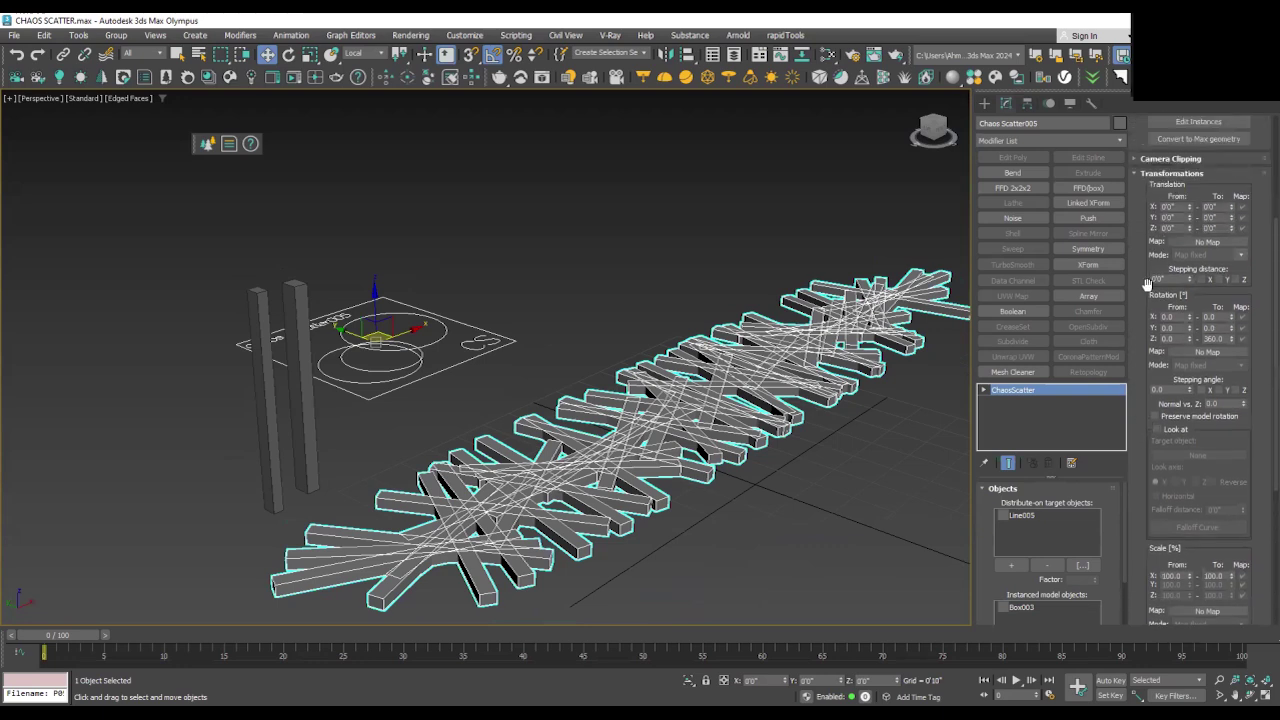
{"action": "left_click_drag", "start_coordinate": [1189, 317], "coordinate": [1189, 310]}
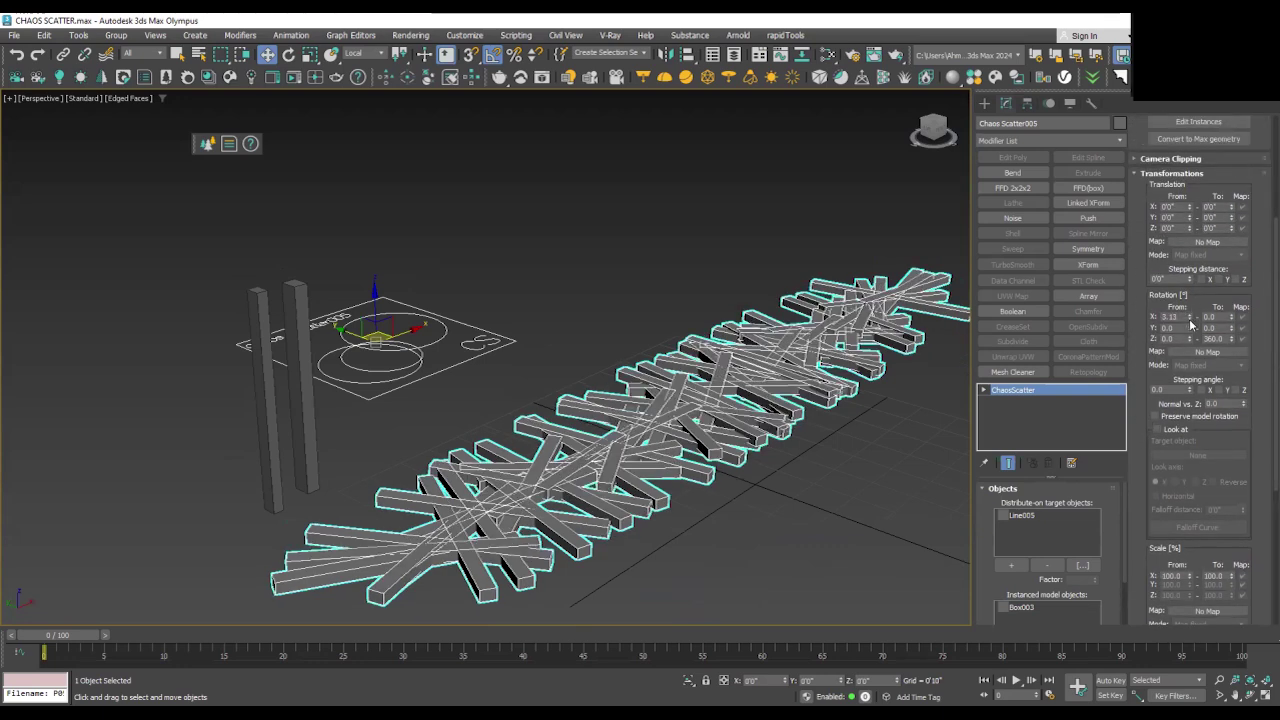
{"action": "right_click", "coordinate": [1189, 317]}
{"action": "left_click_drag", "start_coordinate": [1232, 317], "coordinate": [1239, 222]}
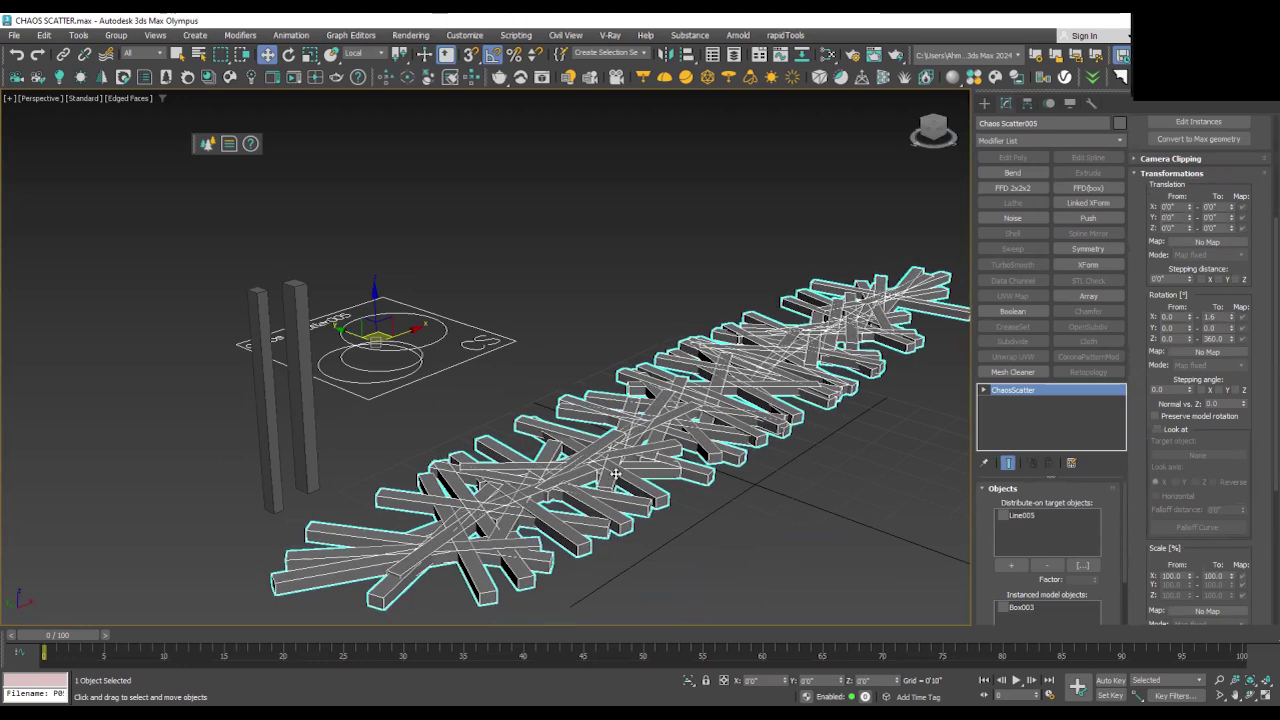
{"action": "right_click", "coordinate": [1232, 318]}
Step: Apply Reset XForm to the standing box that serves as the scatter's instanced model to realign its local axes
{"action": "middle_click_drag", "start_coordinate": [748, 431], "coordinate": [652, 458], "text": "alt"}
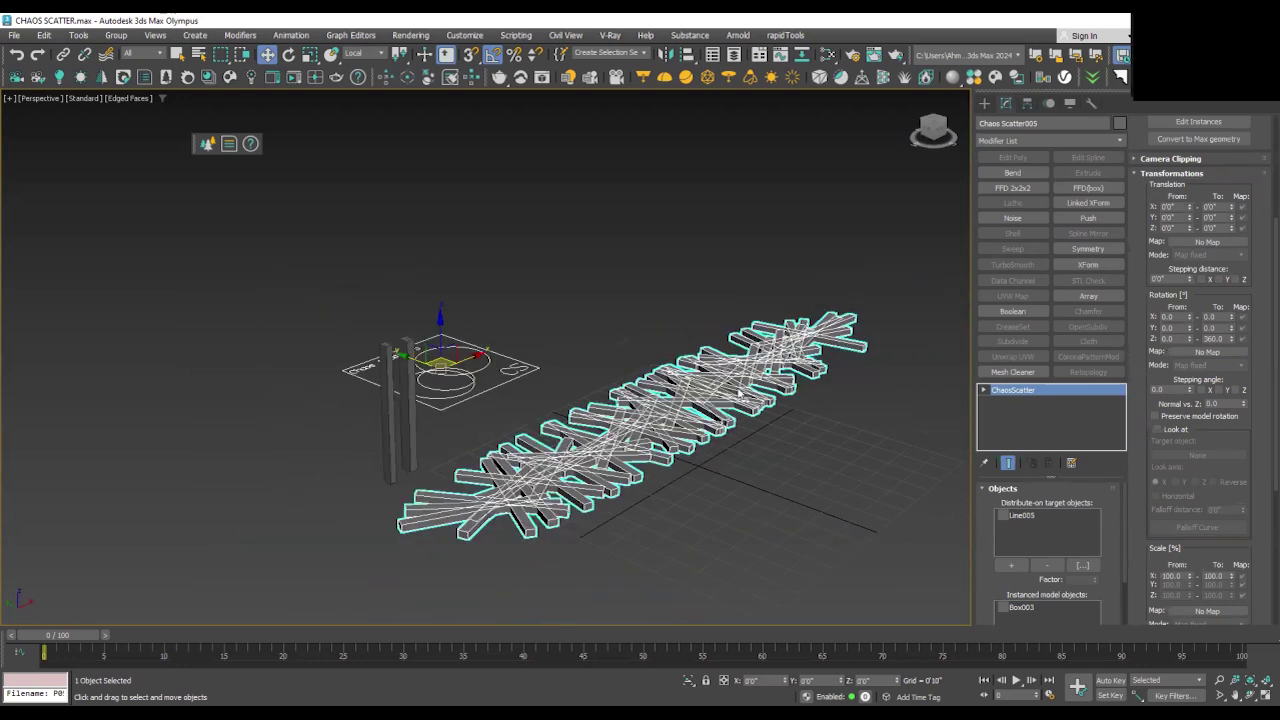
{"action": "left_click", "coordinate": [388, 464]}
{"action": "middle_click_drag", "start_coordinate": [388, 464], "coordinate": [367, 412], "text": "alt"}
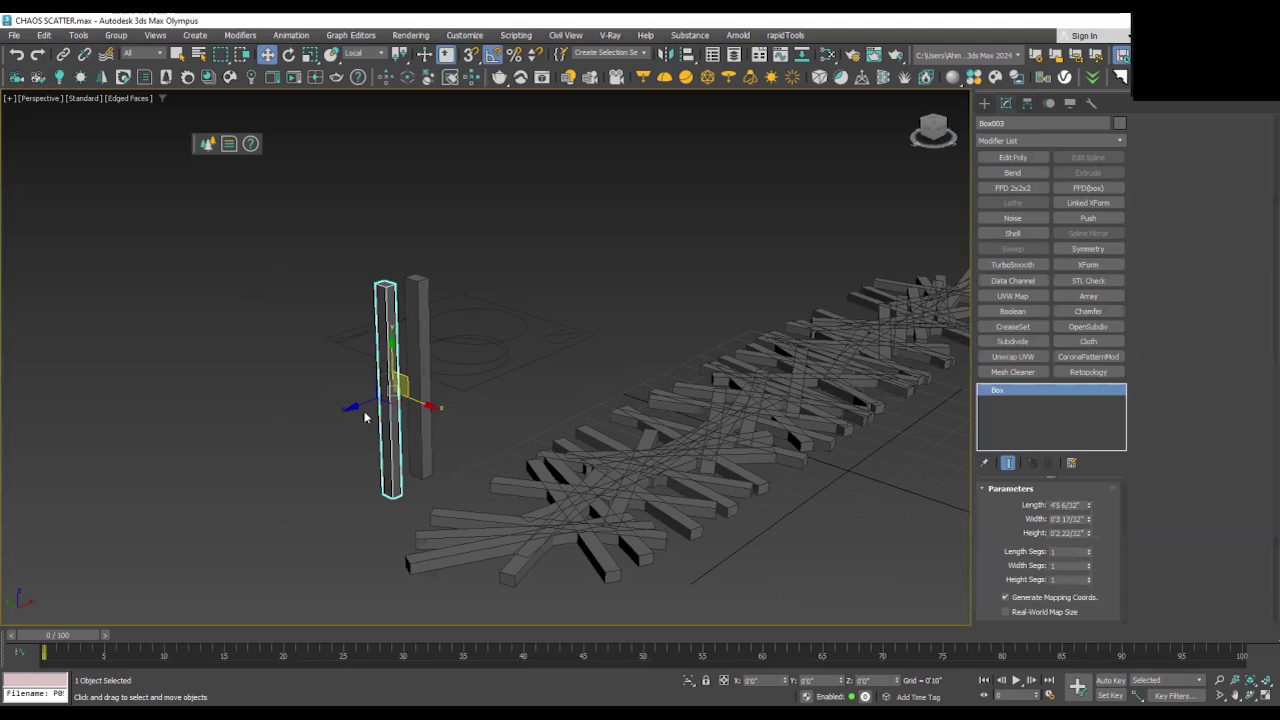
{"action": "middle_click_drag", "start_coordinate": [366, 418], "coordinate": [620, 397], "text": "alt"}
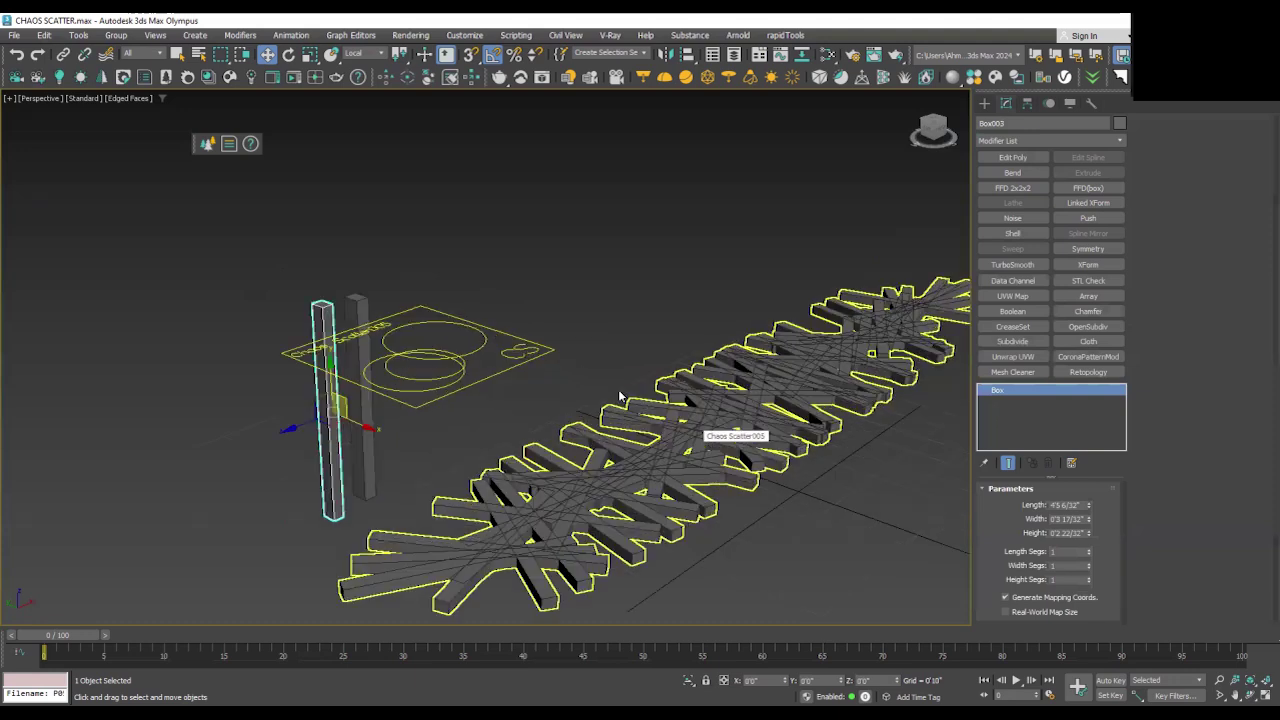
{"action": "scroll", "coordinate": [620, 397], "scroll_direction": "down", "scroll_amount": 3}
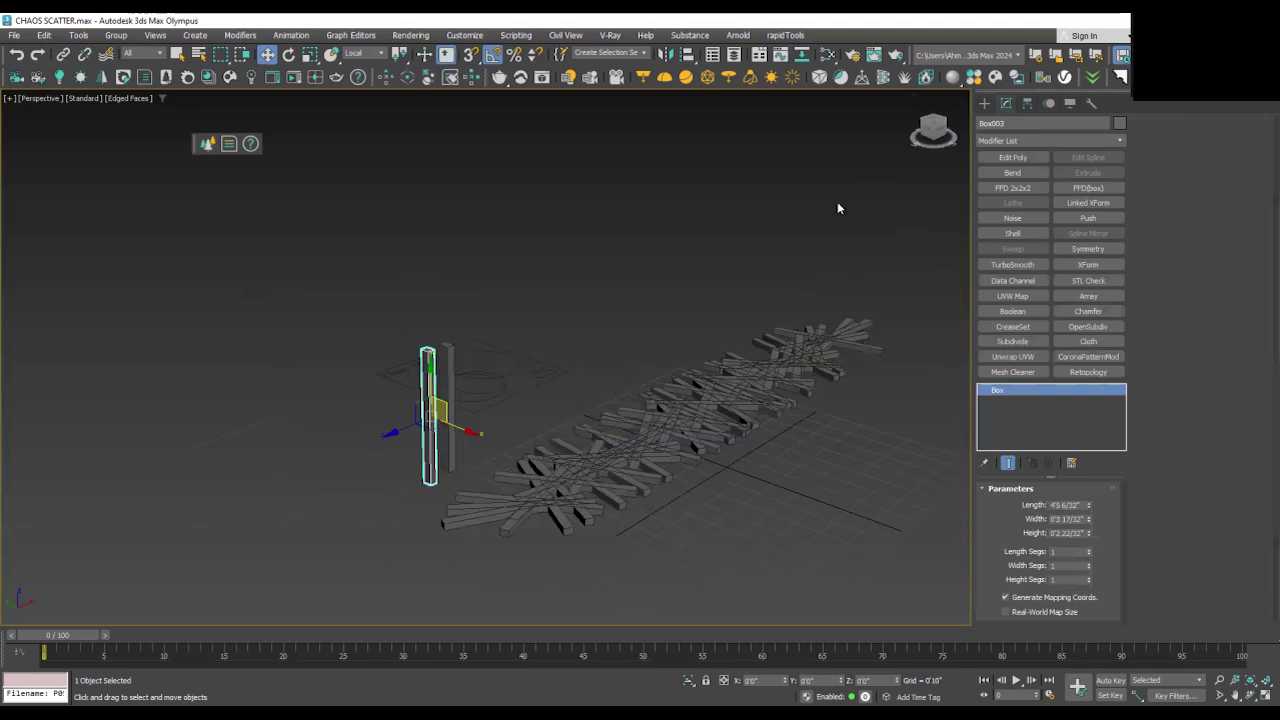
{"action": "left_click", "coordinate": [1093, 103]}
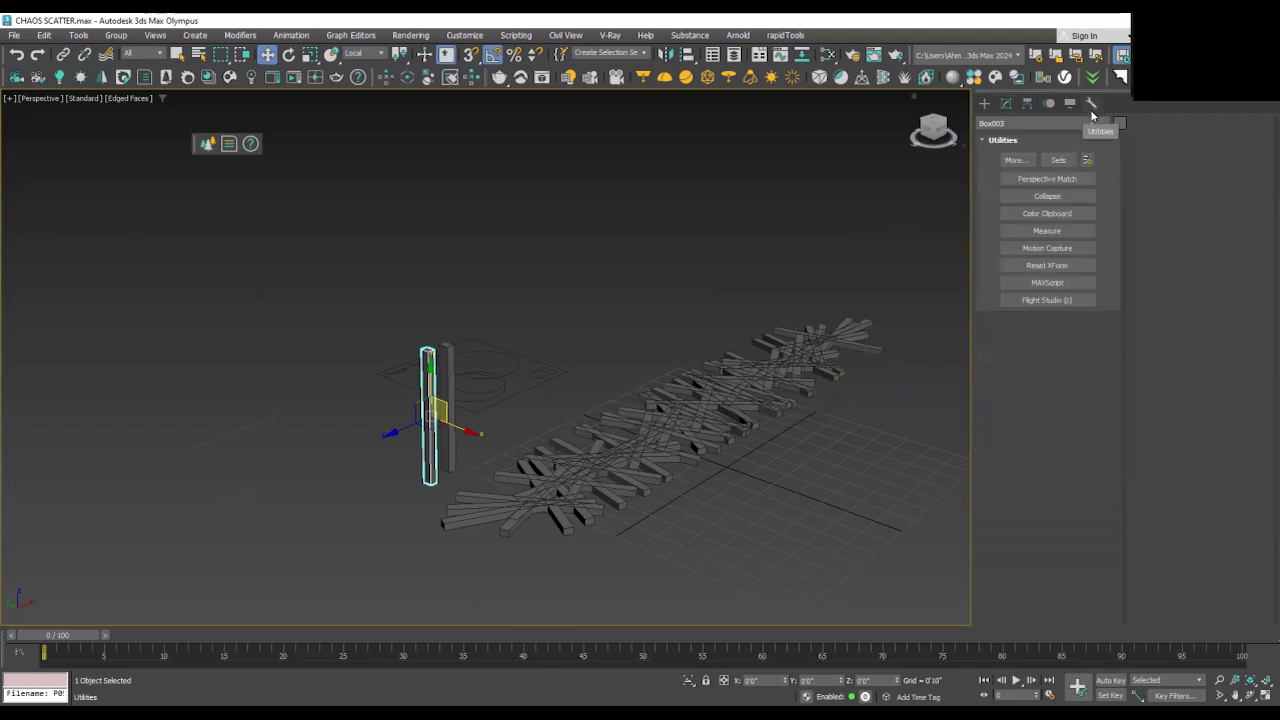
{"action": "left_click", "coordinate": [1066, 265]}
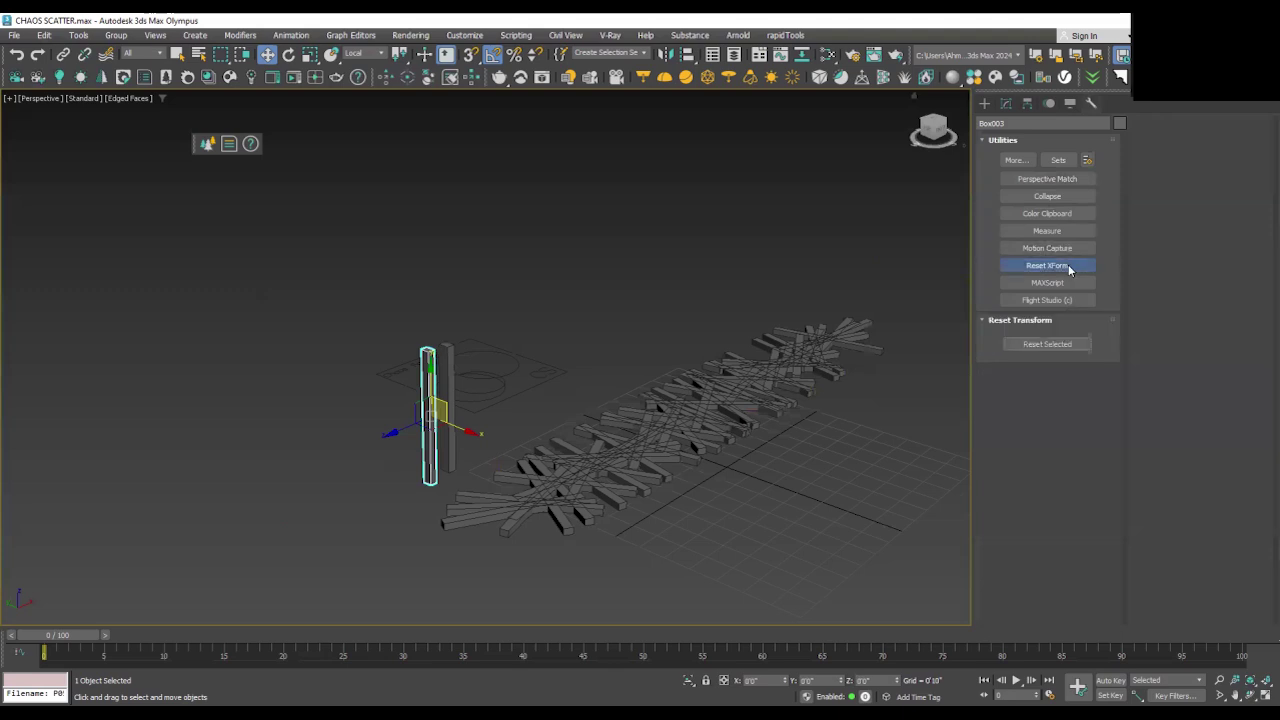
{"action": "left_click", "coordinate": [1048, 347]}
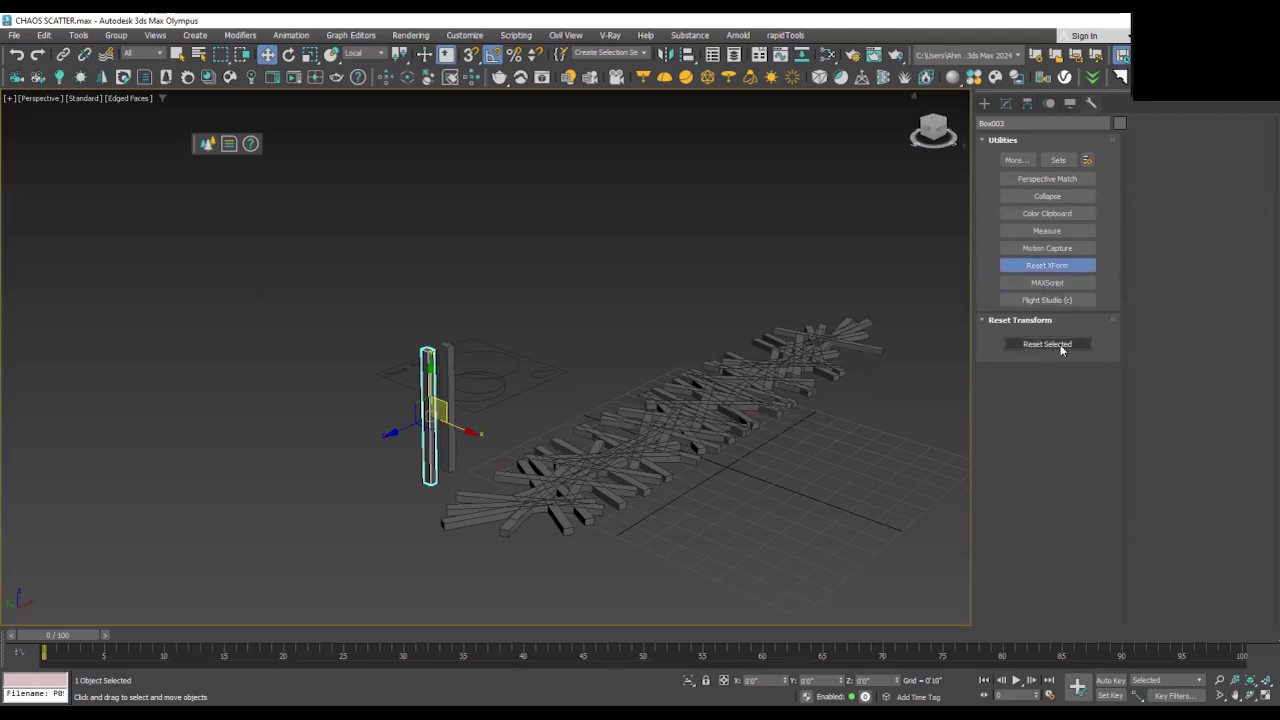
{"action": "left_click", "coordinate": [1060, 344]}
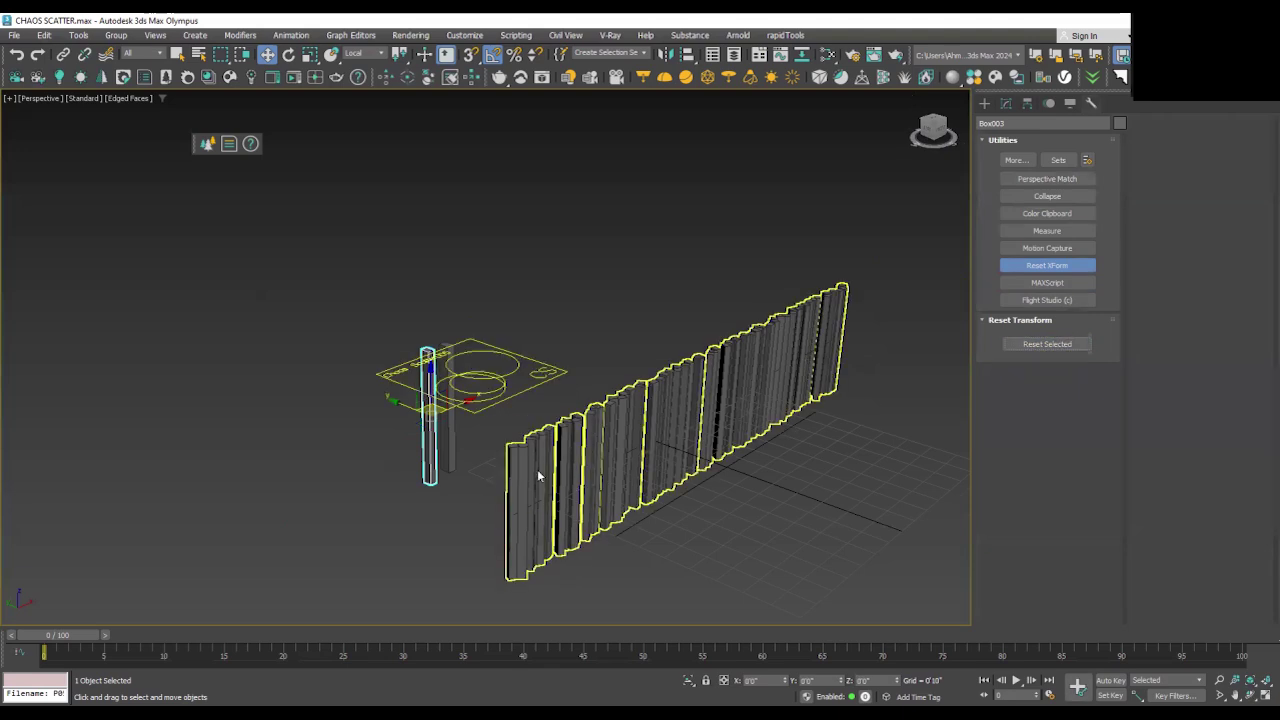
{"action": "scroll", "coordinate": [545, 330], "scroll_direction": "up", "scroll_amount": 3}
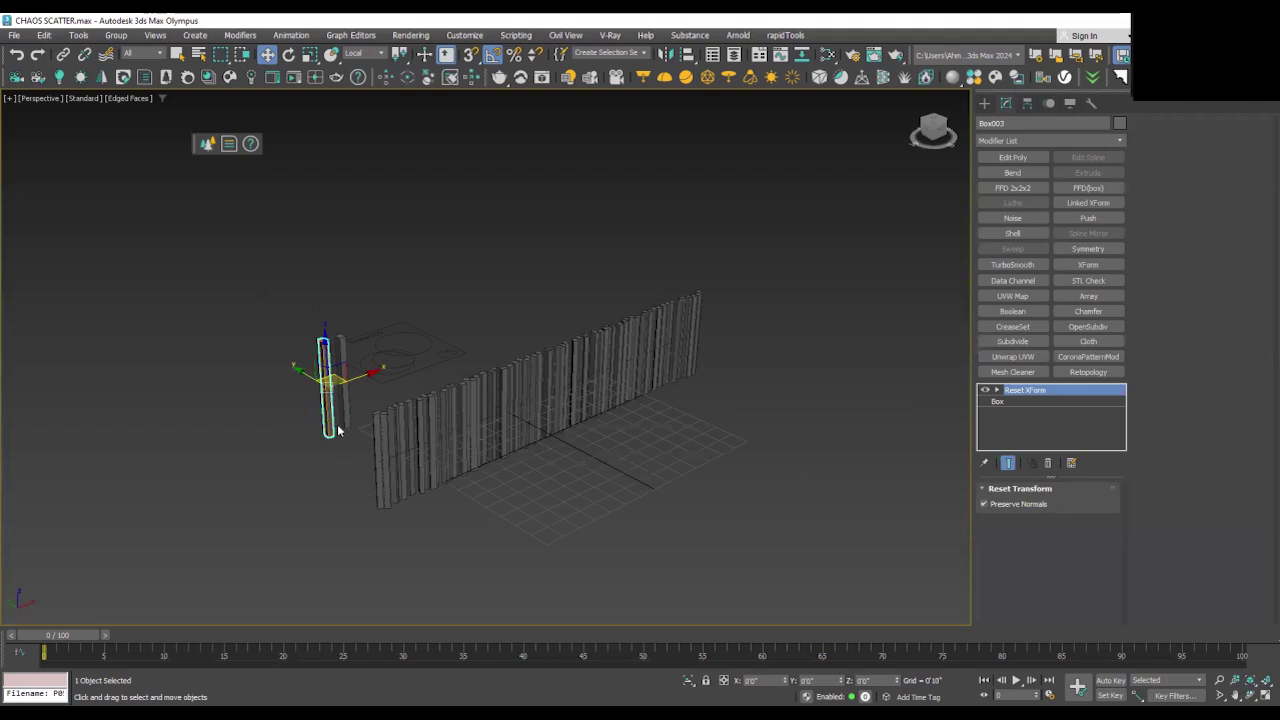
Step: Delete the reset source box and remove its leftover entry from the scatter's instanced model objects
{"action": "left_click", "coordinate": [338, 428]}
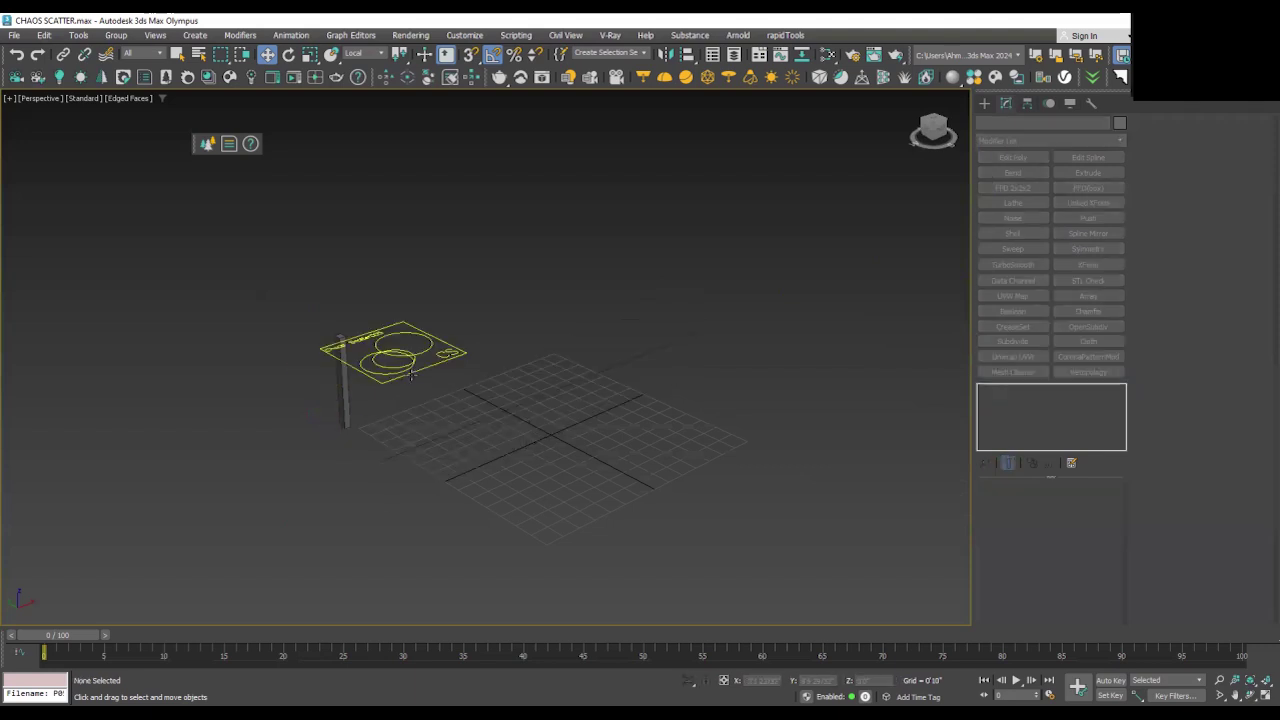
{"action": "left_click", "coordinate": [388, 398]}
{"action": "middle_click_drag", "start_coordinate": [389, 398], "coordinate": [400, 422], "text": "alt"}
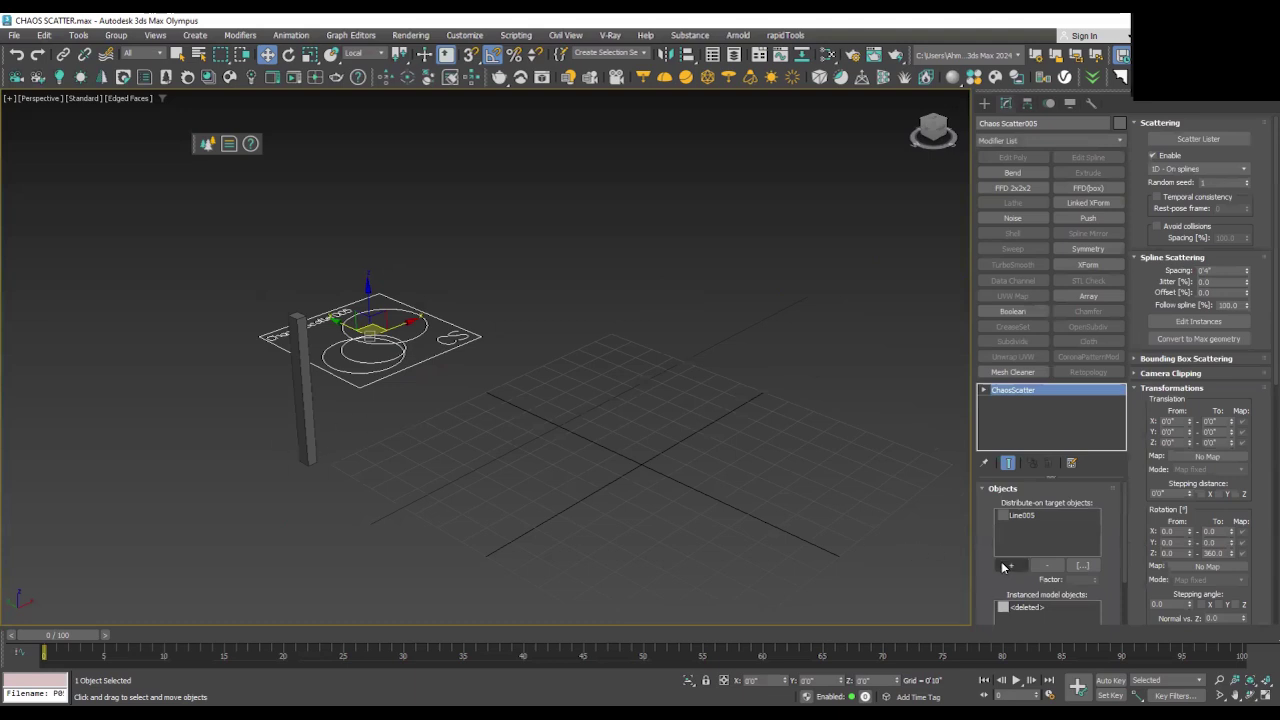
{"action": "scroll", "coordinate": [996, 508], "scroll_direction": "down", "scroll_amount": 2}
{"action": "left_click", "coordinate": [1027, 540]}
{"action": "left_click", "coordinate": [1047, 590]}
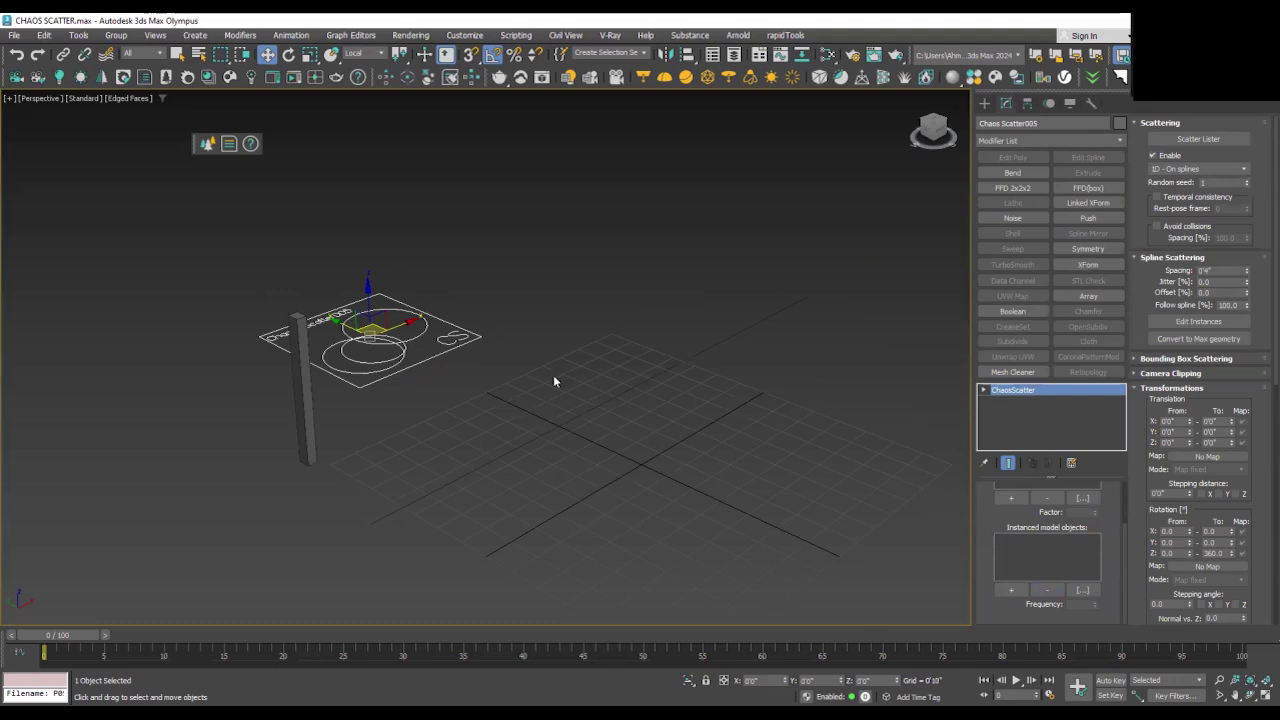
Step: Delete the existing Chaos Scatter object and create a new one beside the remaining box
{"action": "middle_click_drag", "start_coordinate": [449, 414], "coordinate": [453, 426]}
{"action": "key", "text": "Delete"}
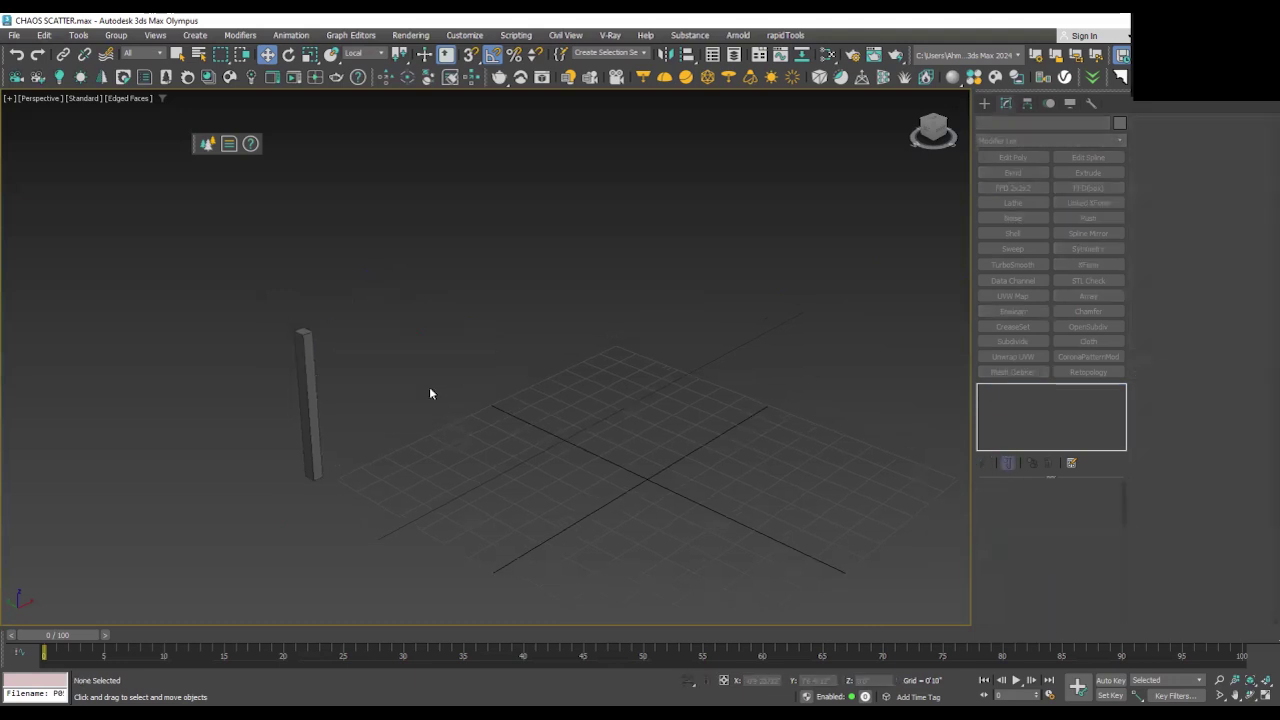
{"action": "left_click", "coordinate": [208, 145]}
{"action": "left_click_drag", "start_coordinate": [447, 363], "coordinate": [550, 453]}
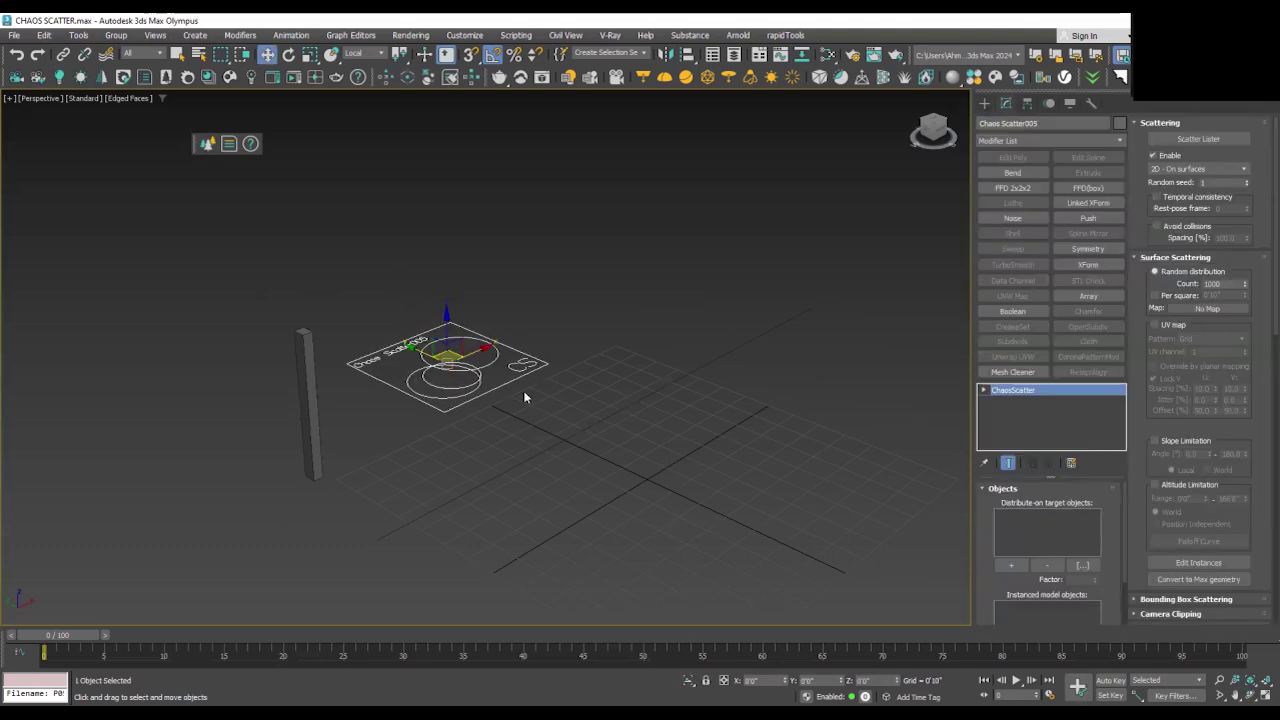
Step: Collapse all parameter rollouts of the new scatter and review the scene's scatter objects in the Scatter Lister
{"action": "right_click", "coordinate": [1109, 487]}
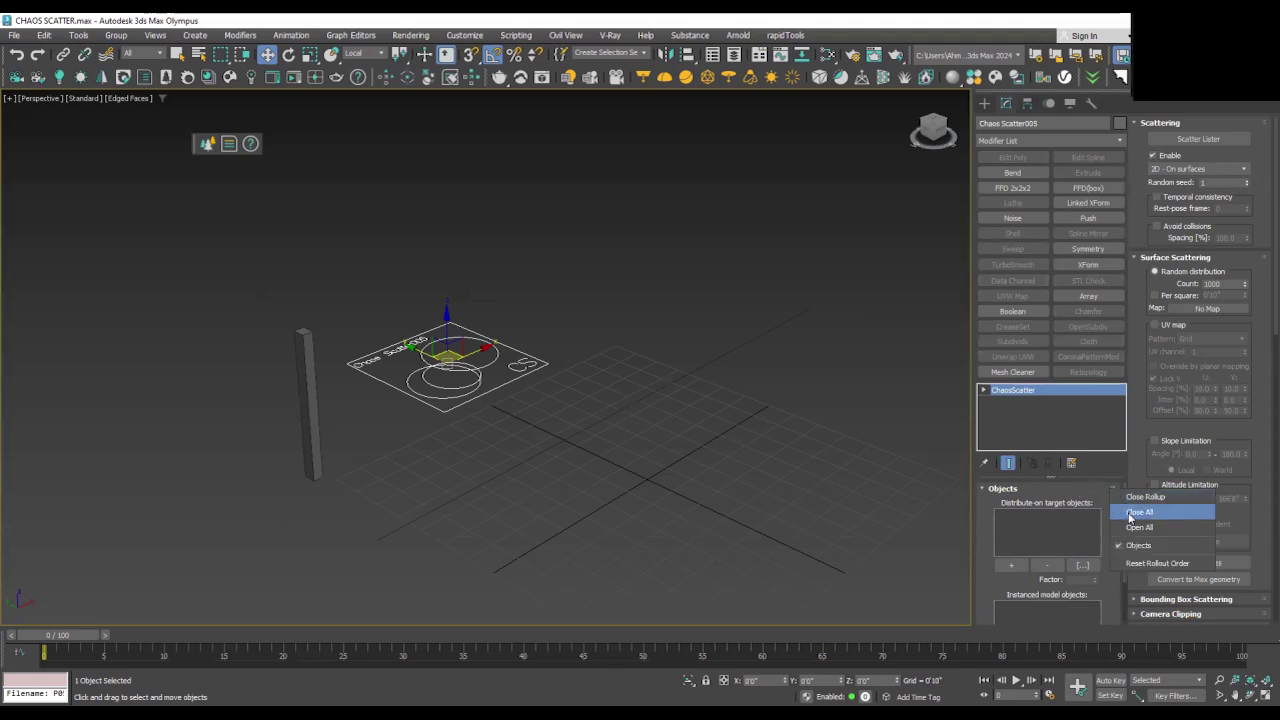
{"action": "left_click", "coordinate": [1130, 513]}
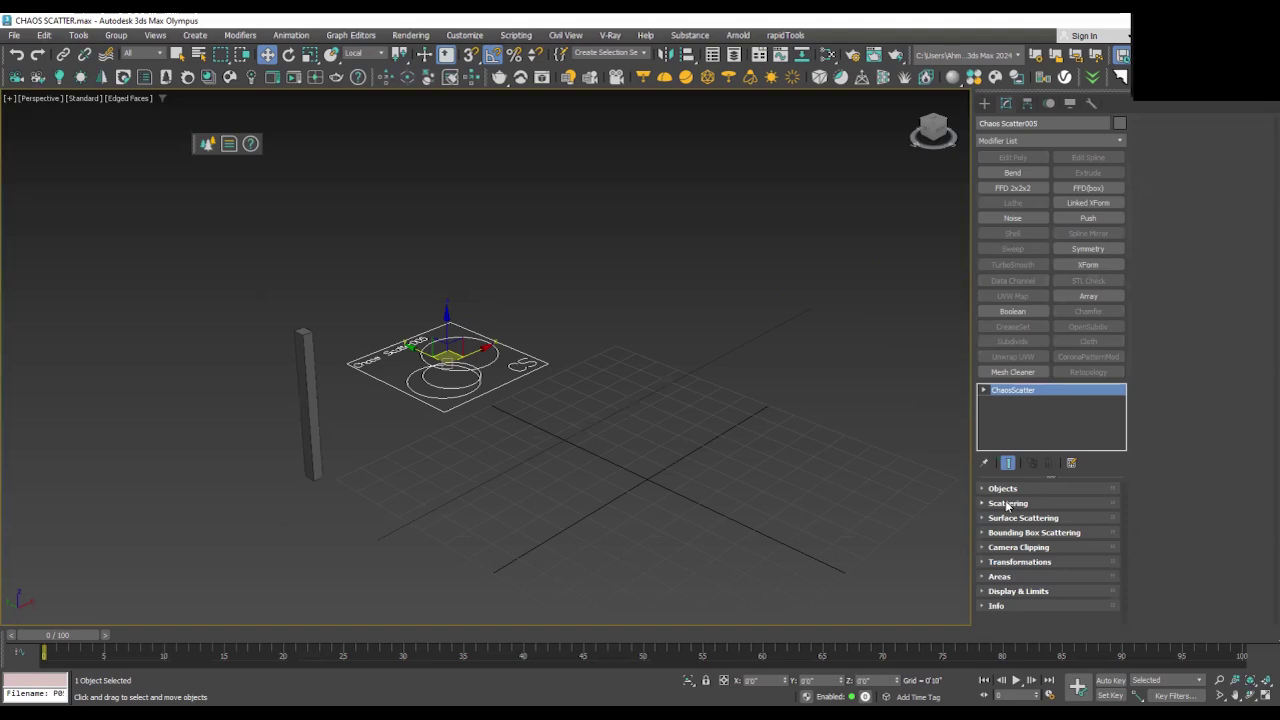
{"action": "left_click", "coordinate": [1007, 503]}
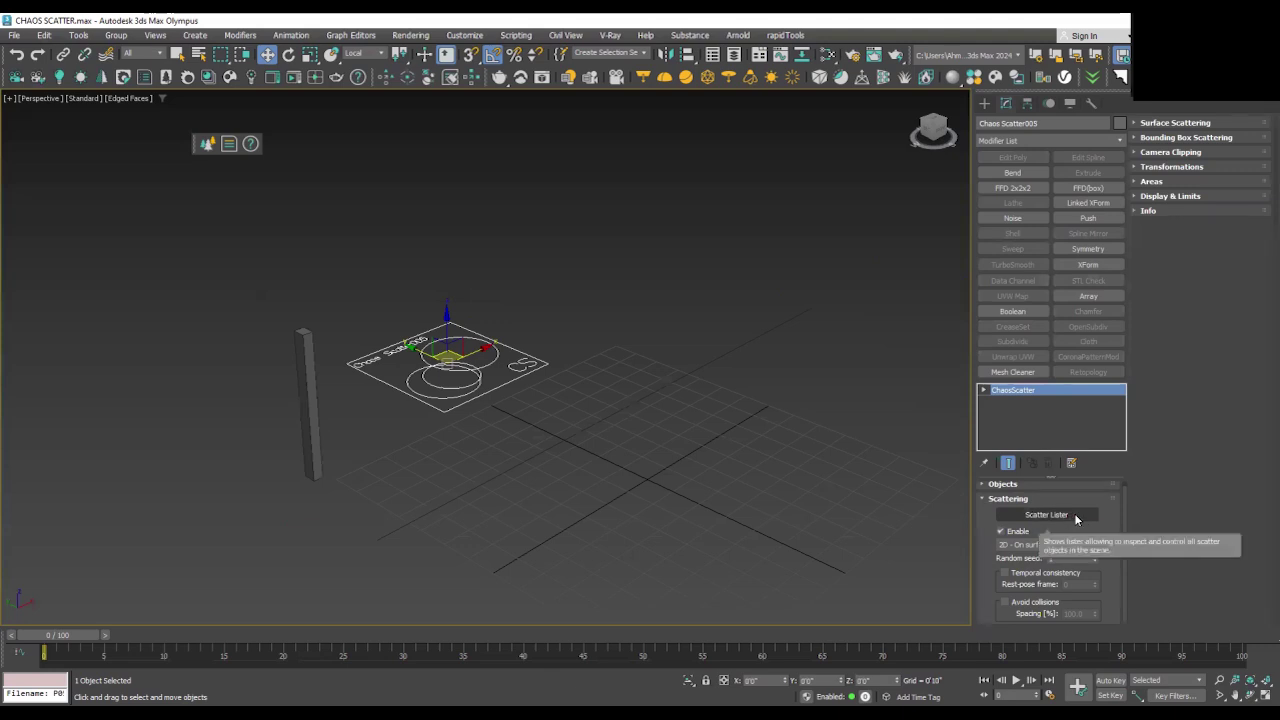
{"action": "left_click", "coordinate": [1076, 518]}
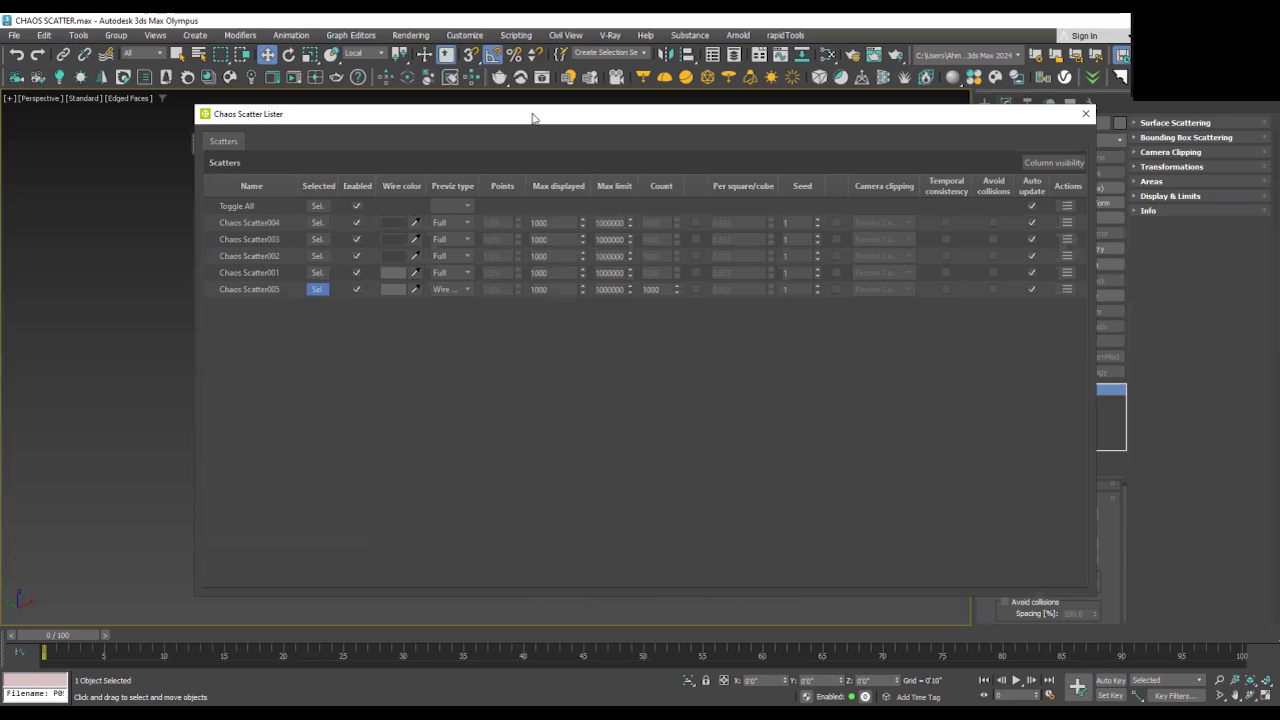
{"action": "left_click_drag", "start_coordinate": [533, 118], "coordinate": [578, 125]}
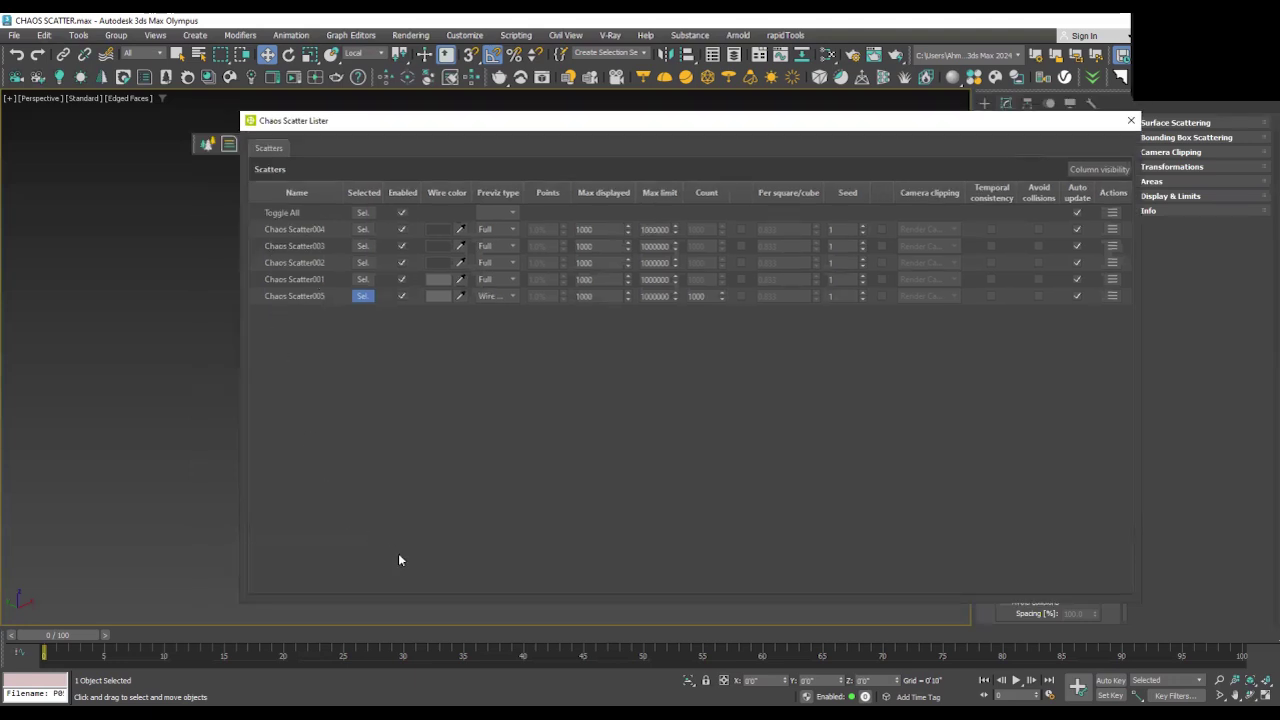
{"action": "left_click", "coordinate": [1130, 121]}
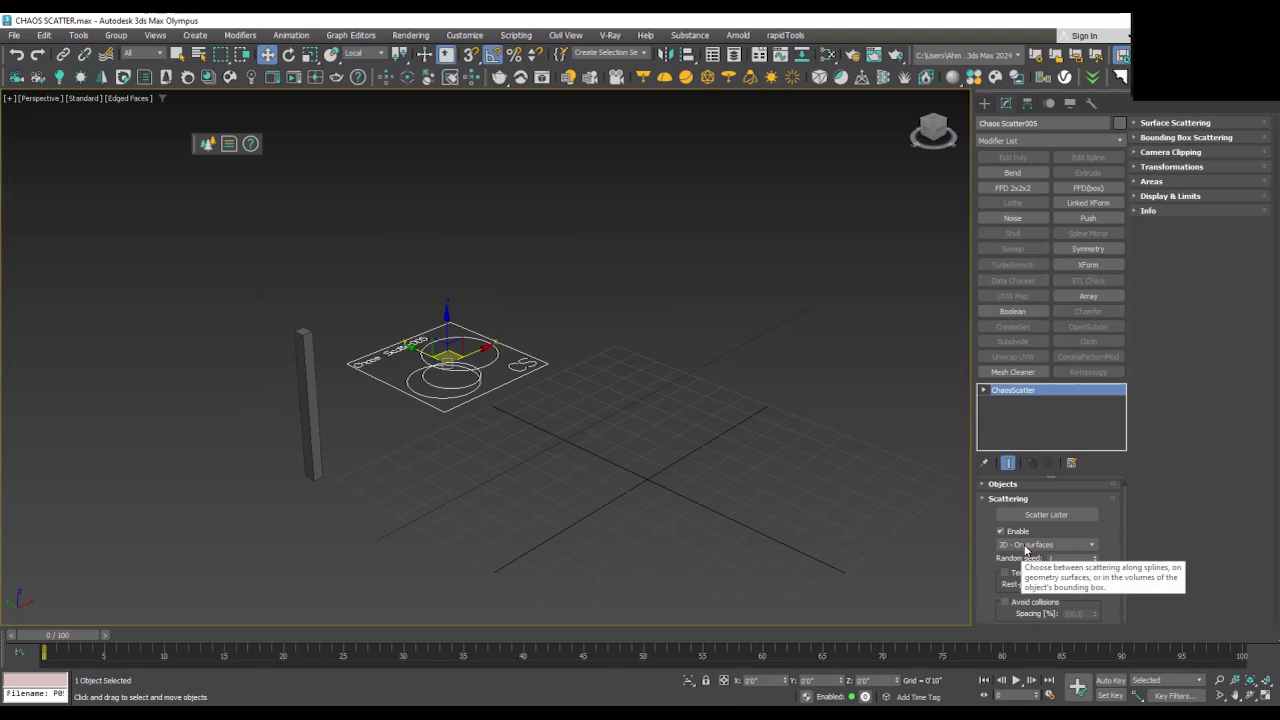
Step: Try the scattering mode 1D - On splines, enlarge the parameter area, and switch back to 2D - On surfaces
{"action": "left_click", "coordinate": [1091, 545]}
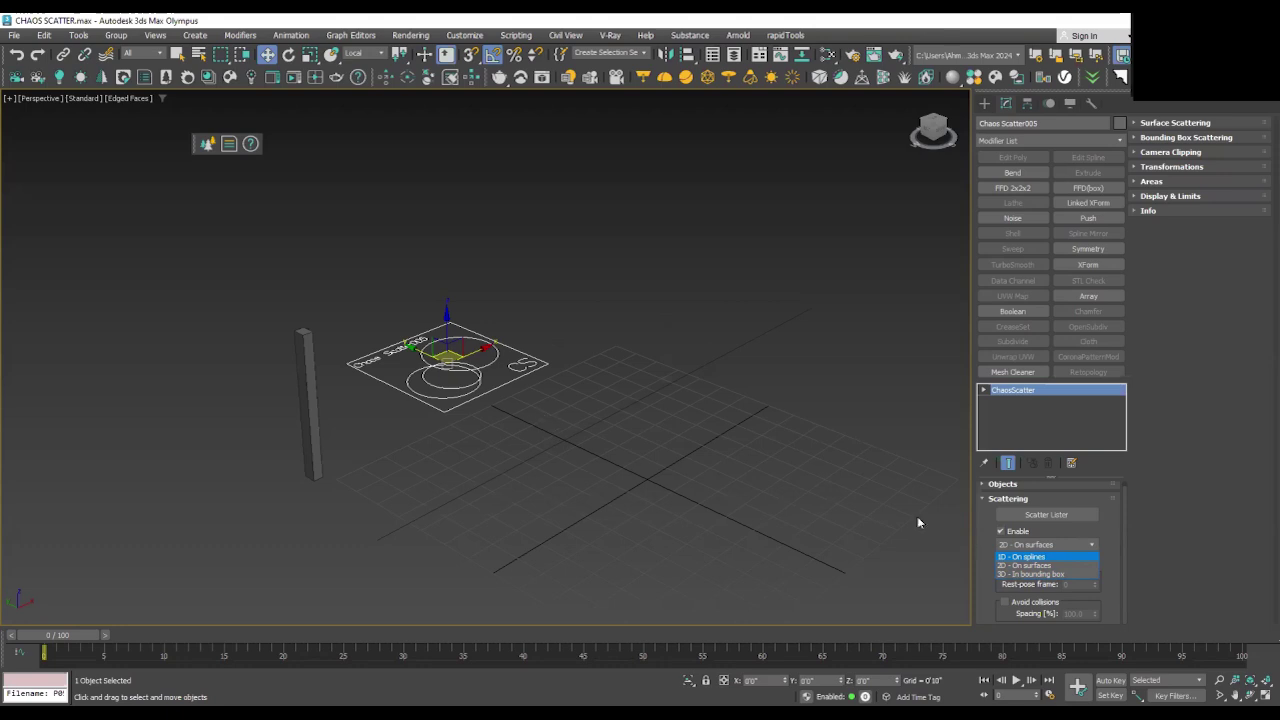
{"action": "left_click", "coordinate": [1031, 557]}
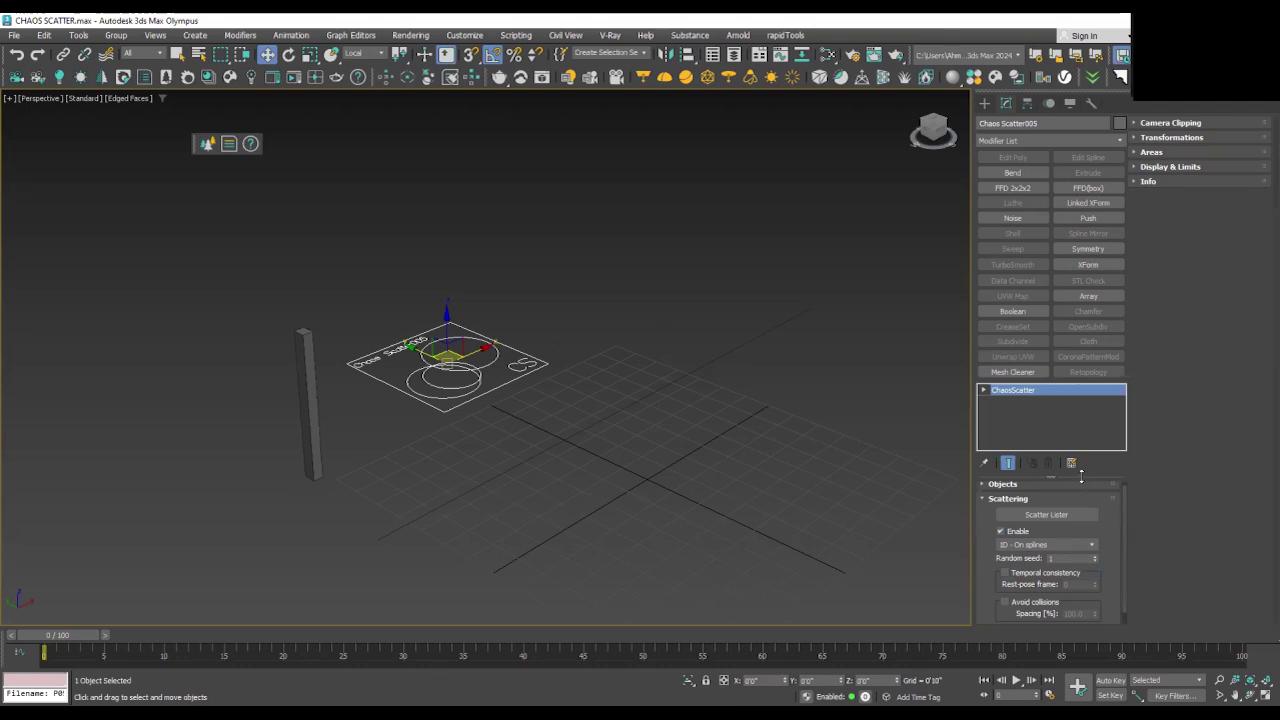
{"action": "left_click_drag", "start_coordinate": [1080, 479], "coordinate": [1081, 437]}
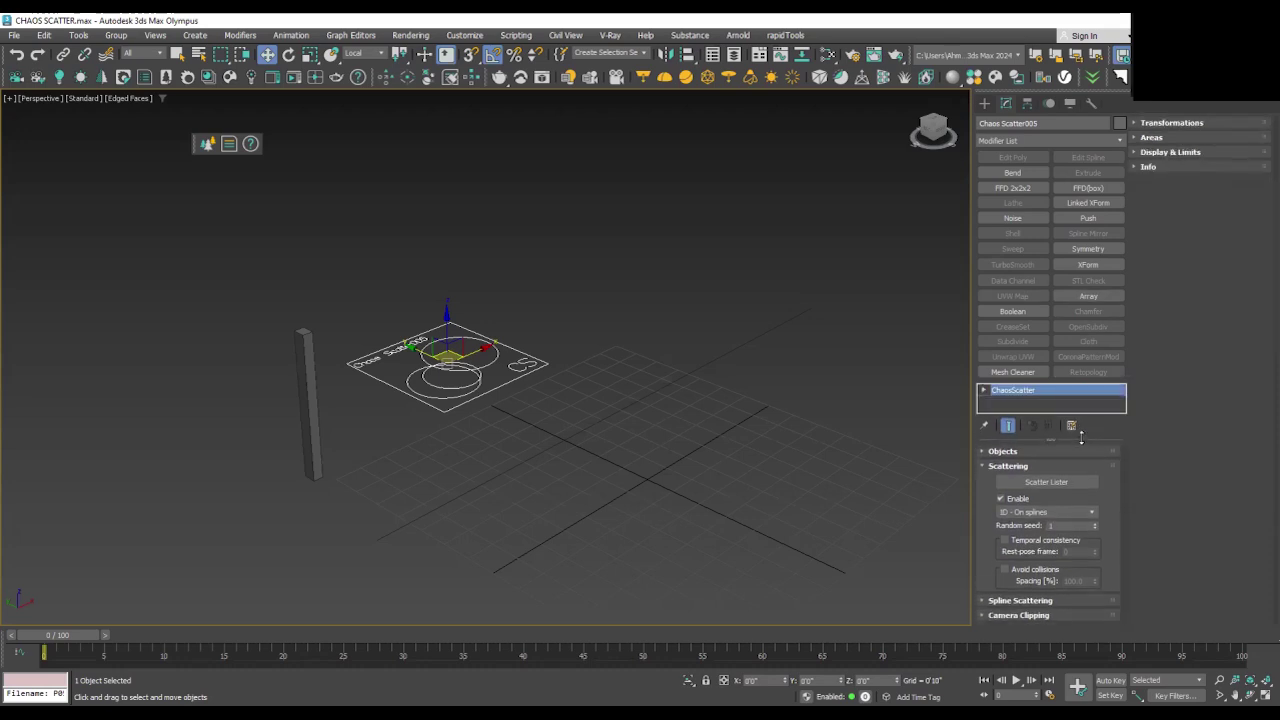
{"action": "left_click", "coordinate": [1015, 512]}
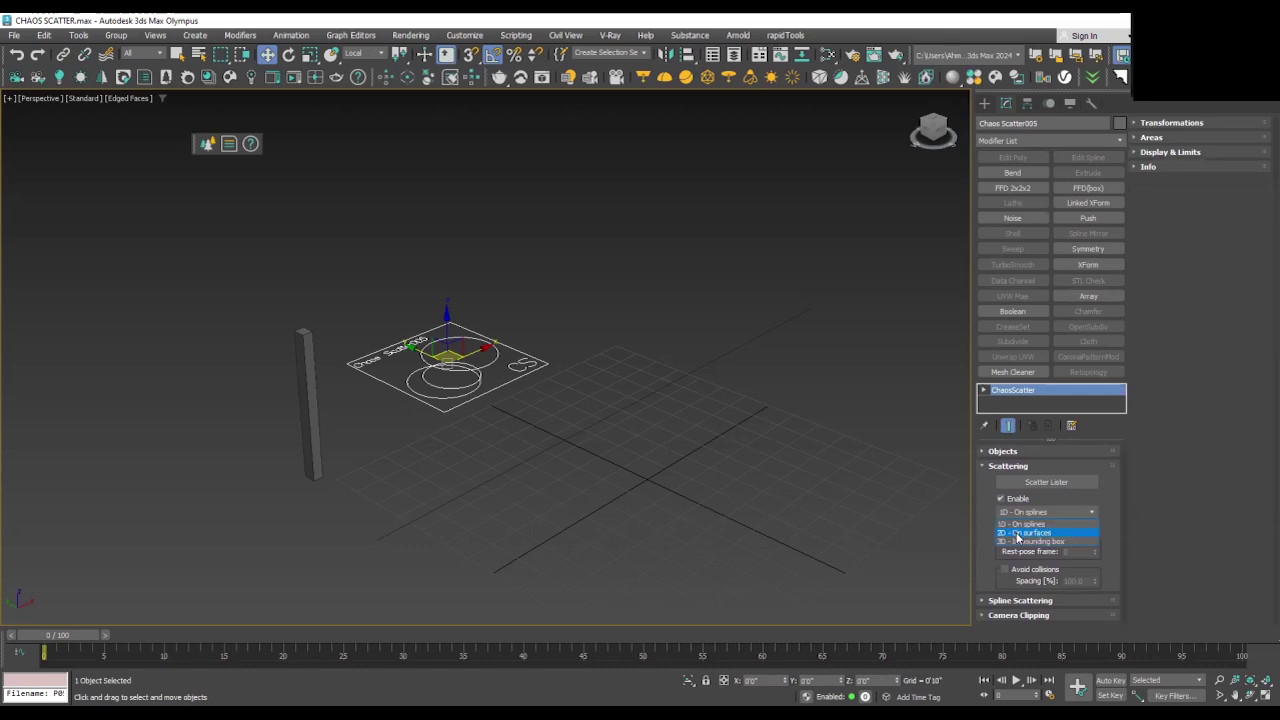
{"action": "left_click", "coordinate": [1017, 533]}
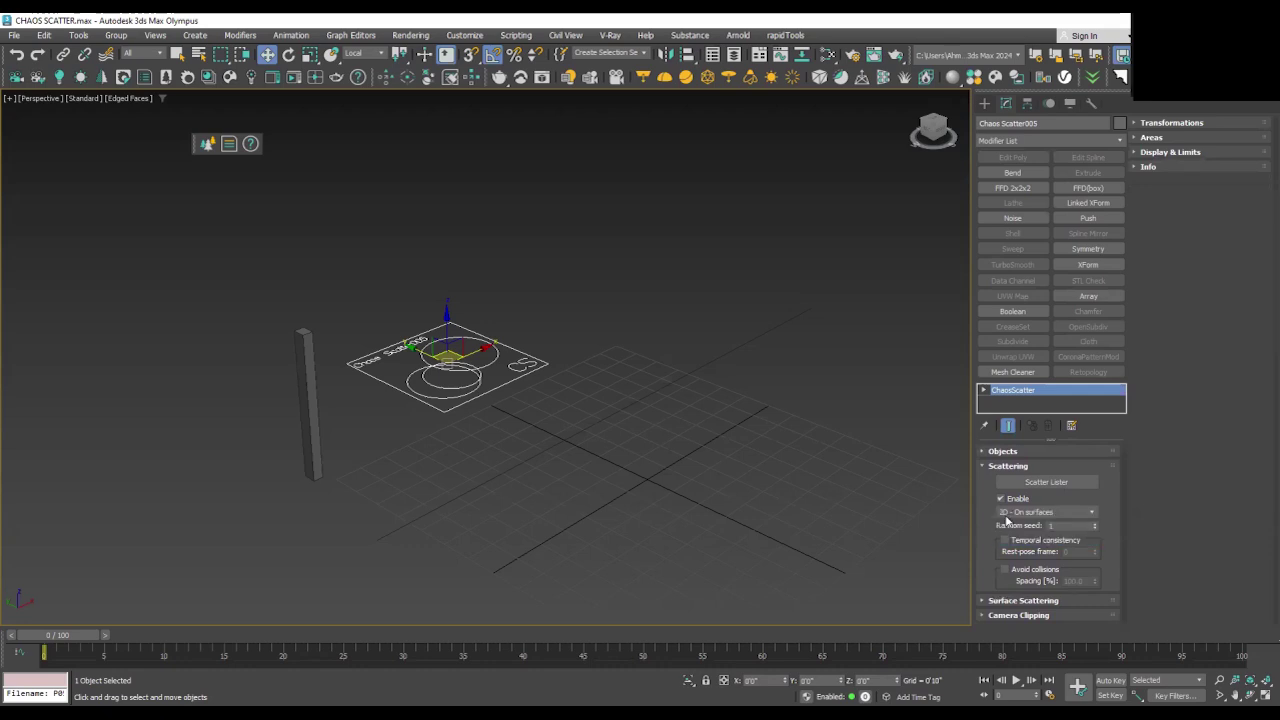
Step: Set the scattering mode to 1D - On splines and expand the Spline Scattering parameters
{"action": "left_click", "coordinate": [1010, 466]}
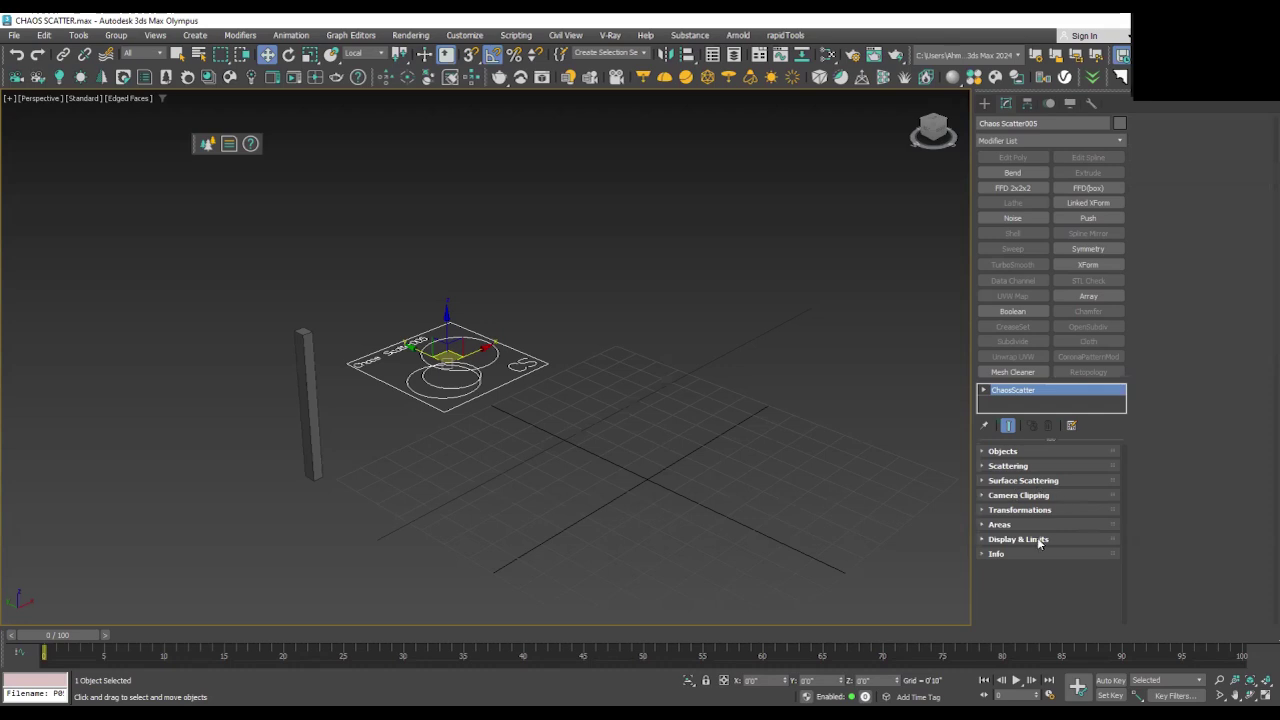
{"action": "left_click", "coordinate": [1008, 466]}
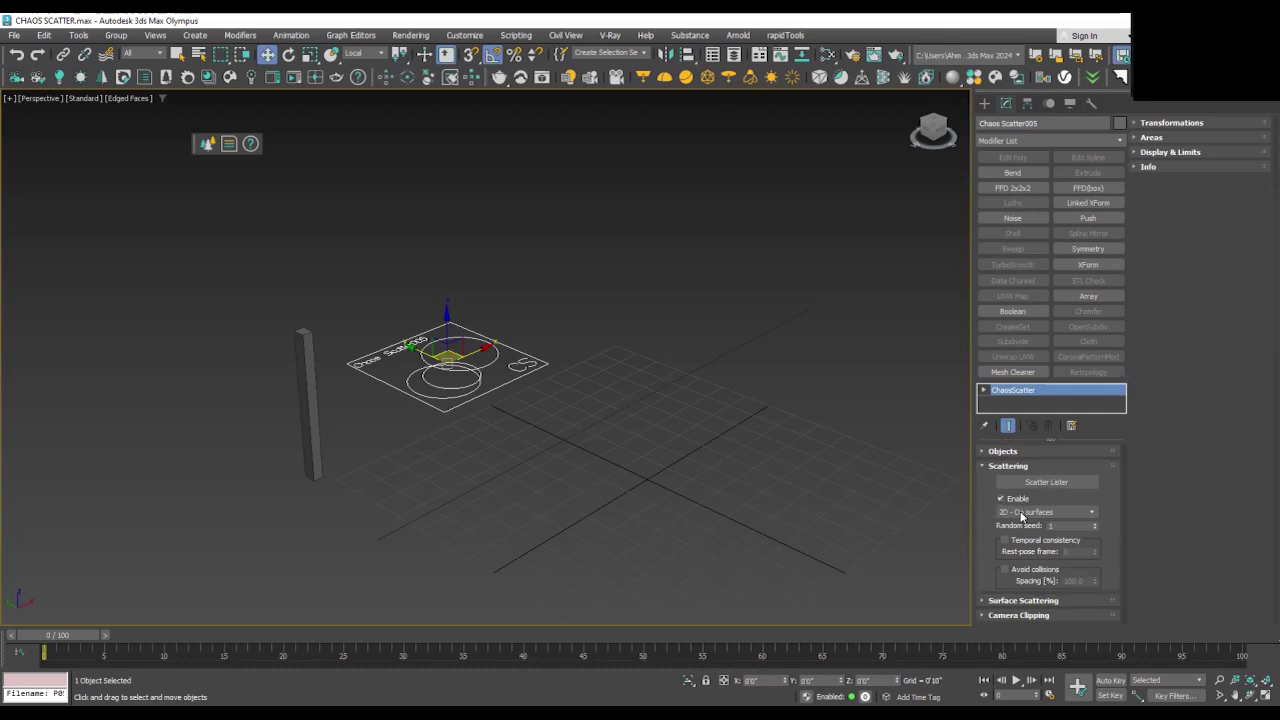
{"action": "left_click", "coordinate": [1022, 513]}
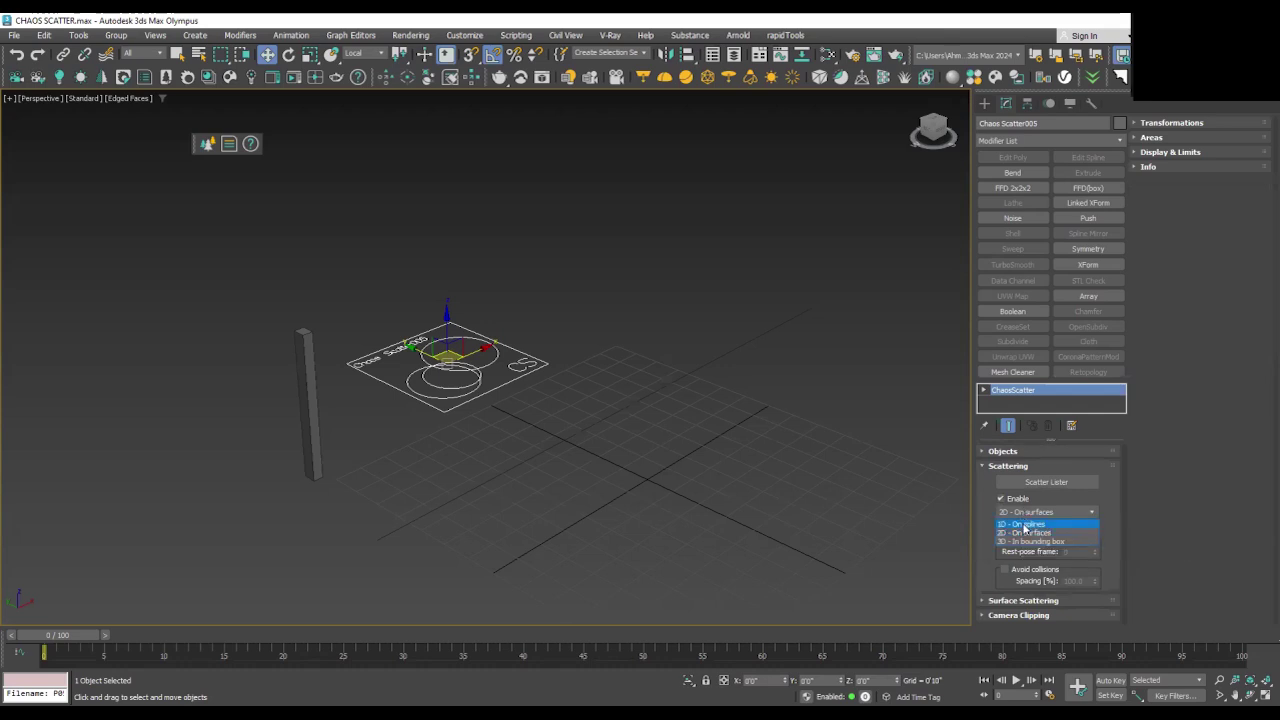
{"action": "left_click", "coordinate": [1022, 524]}
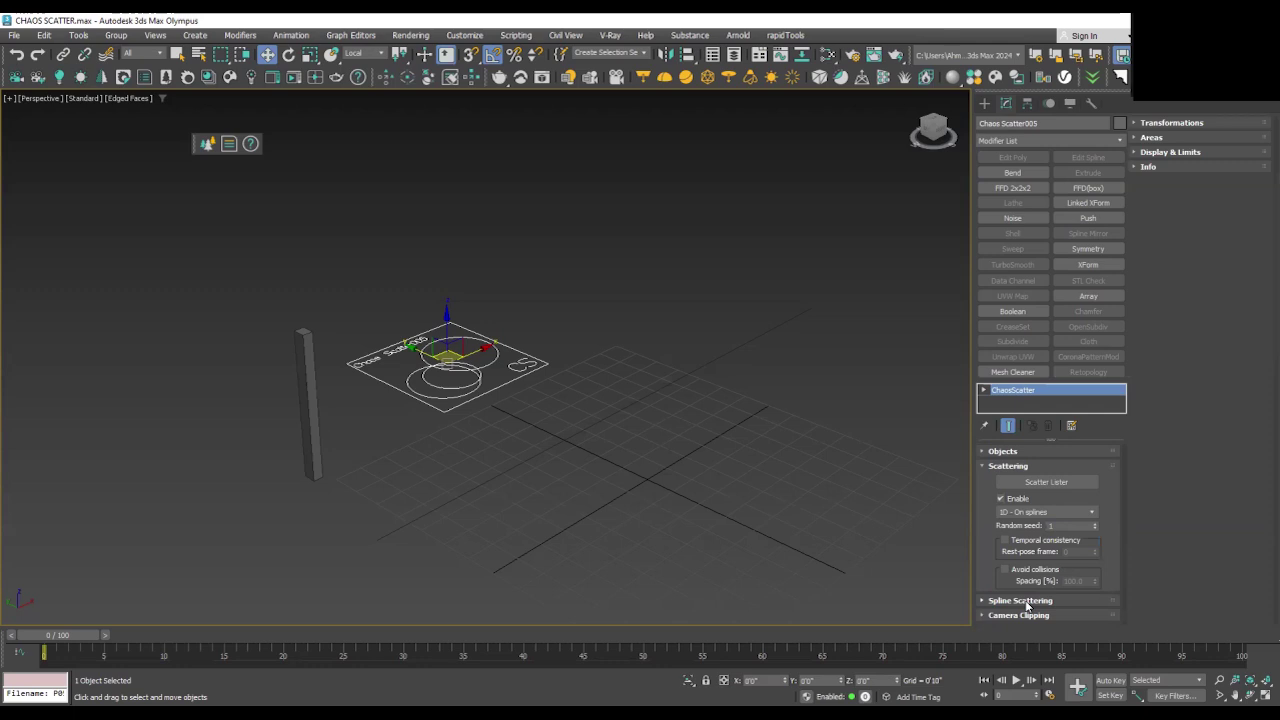
{"action": "left_click", "coordinate": [1025, 601]}
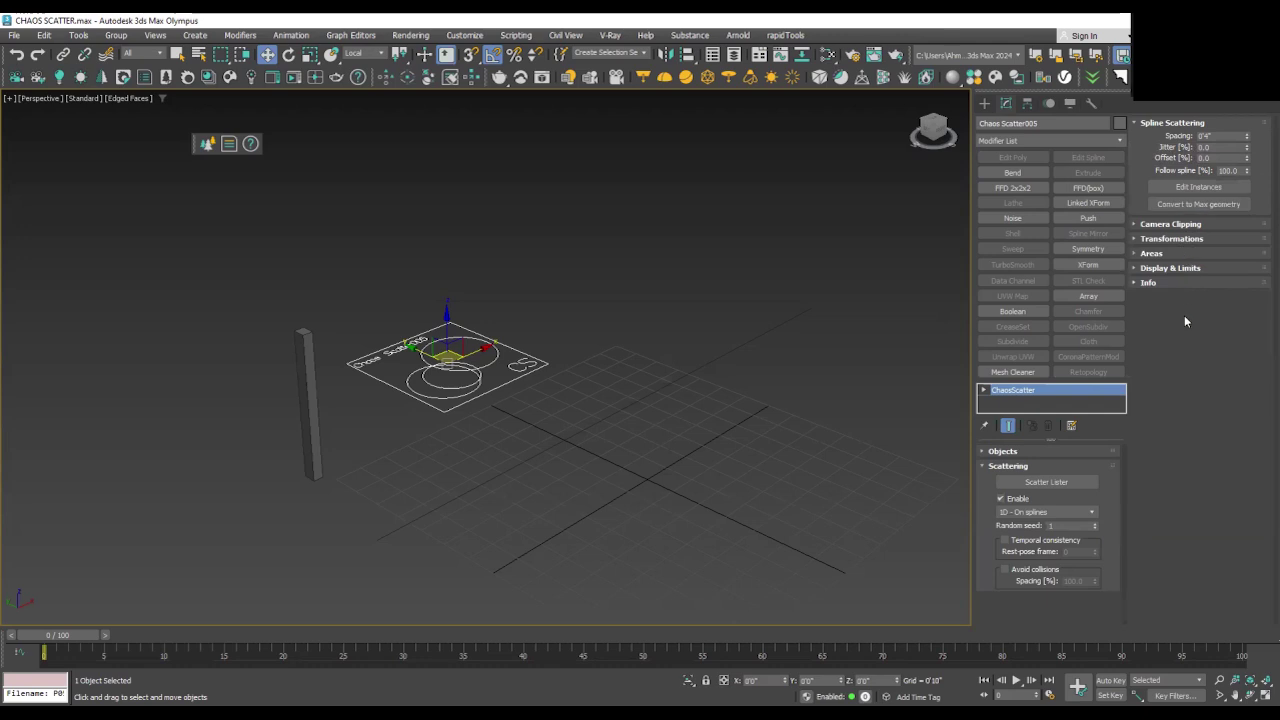
Step: Expand the scatter's Objects parameters and review the lists for distribution targets and instanced models
{"action": "left_click", "coordinate": [1005, 451]}
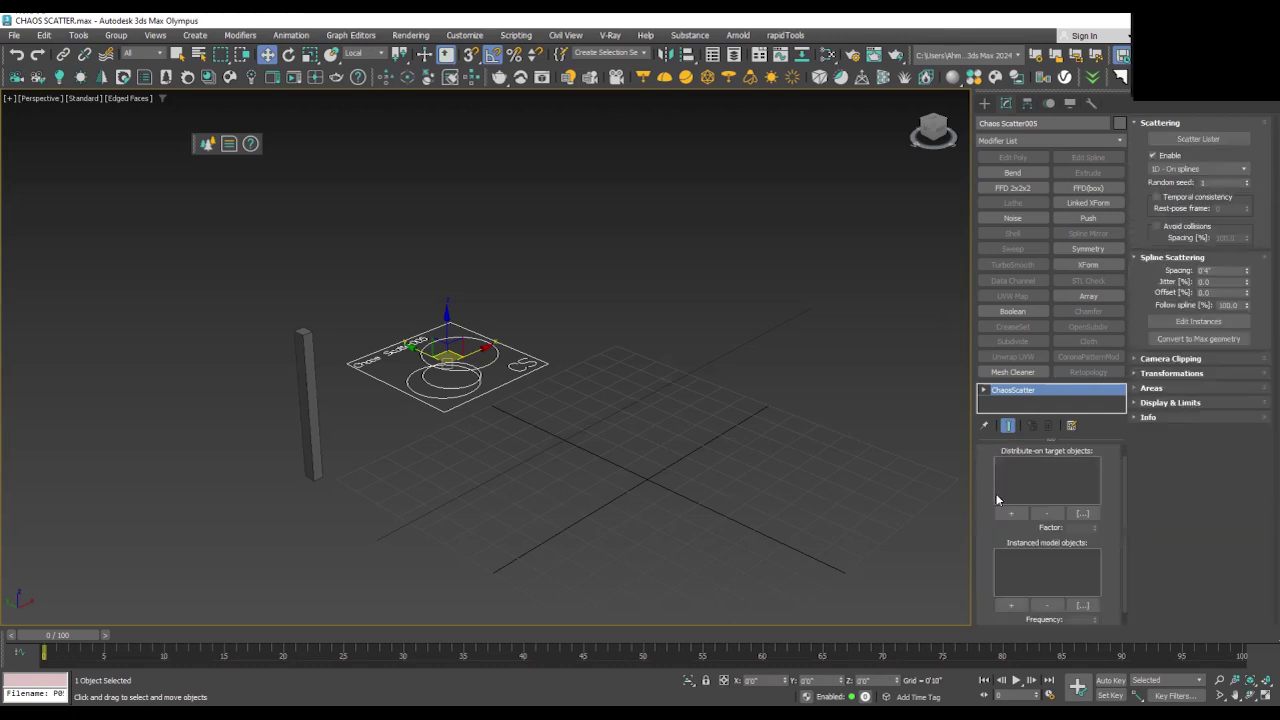
{"action": "scroll", "coordinate": [980, 555], "scroll_direction": "down", "scroll_amount": 2}
{"action": "scroll", "coordinate": [980, 560], "scroll_direction": "up", "scroll_amount": 2}
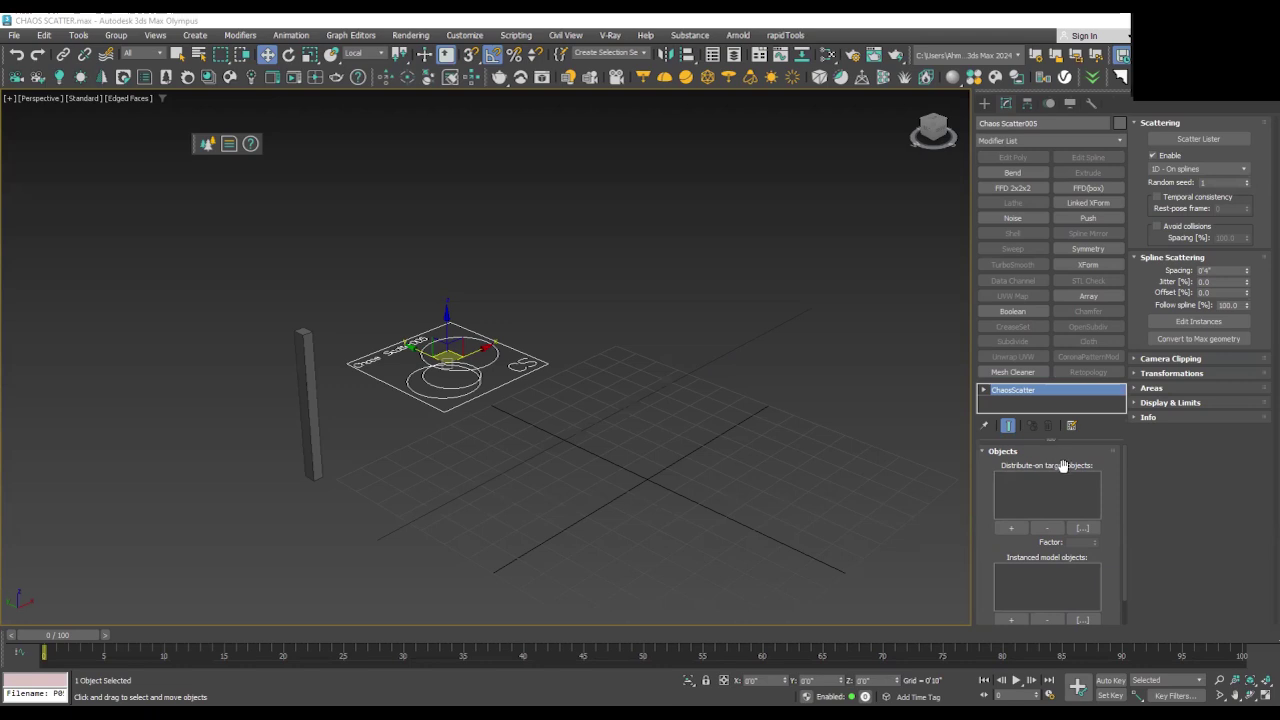
{"action": "left_click", "coordinate": [1012, 530]}
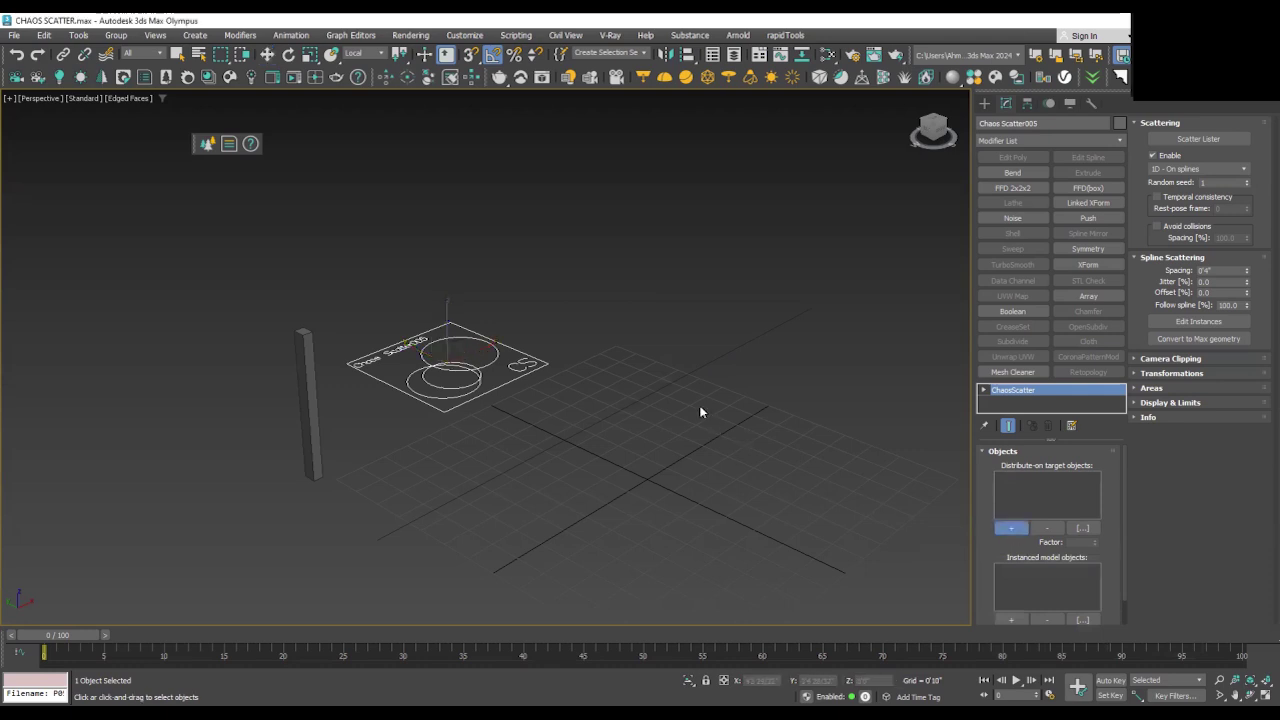
{"action": "right_click", "coordinate": [689, 373]}
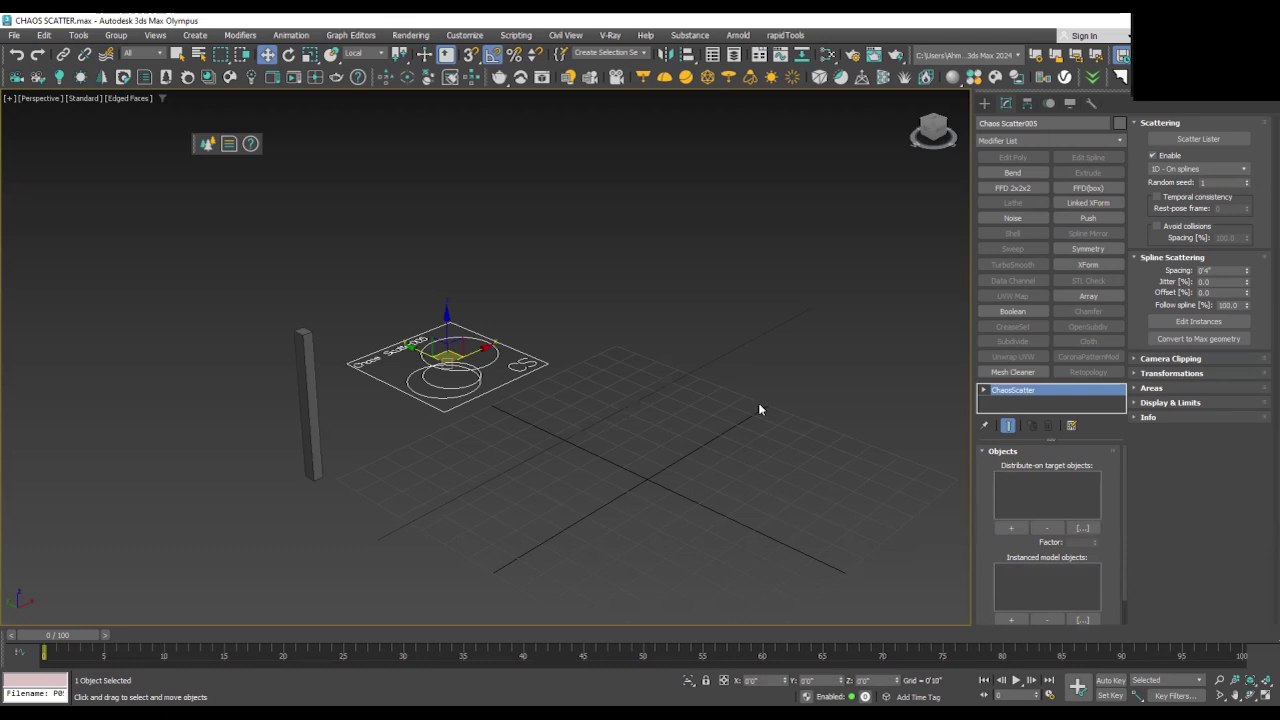
Step: Review the scene objects available as distribution targets in the Exclude/Include list, leaving the target list unchanged
{"action": "left_click", "coordinate": [1083, 529]}
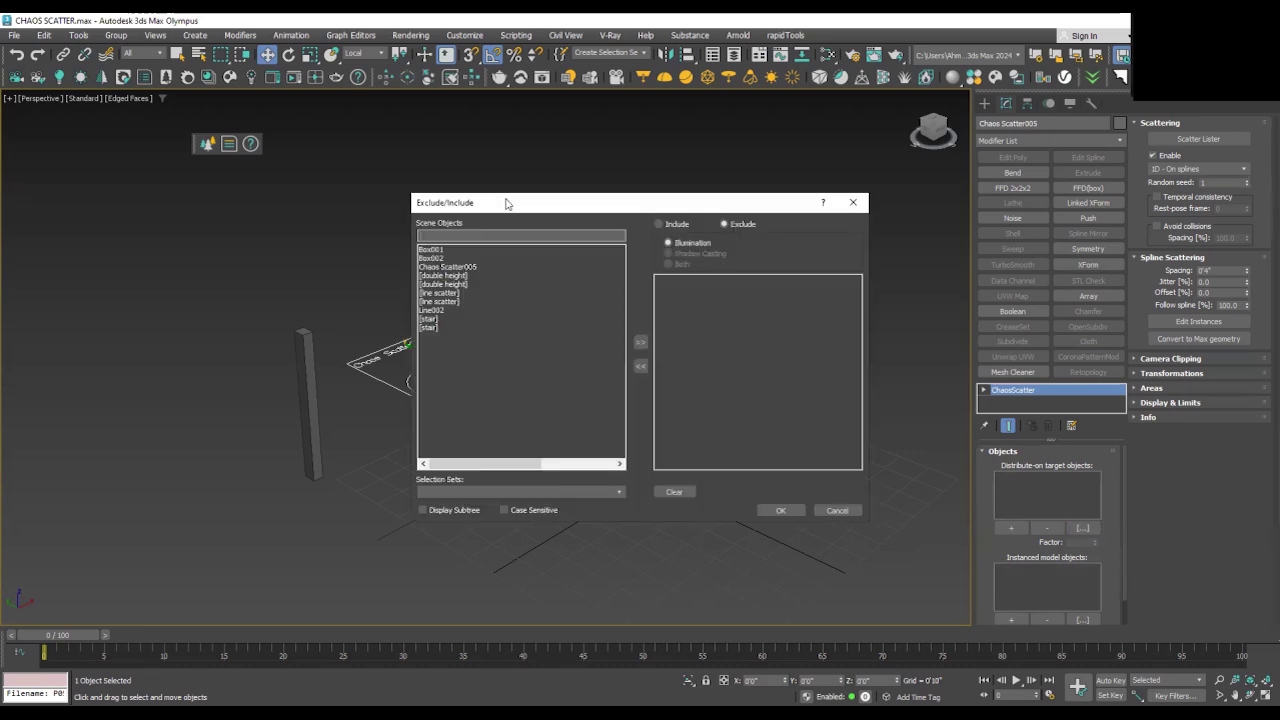
{"action": "left_click_drag", "start_coordinate": [566, 200], "coordinate": [624, 197]}
{"action": "left_click", "coordinate": [494, 282]}
{"action": "left_click", "coordinate": [491, 308]}
{"action": "left_click", "coordinate": [490, 324]}
{"action": "left_click", "coordinate": [490, 307]}
{"action": "left_click", "coordinate": [489, 281]}
{"action": "left_click", "coordinate": [487, 256]}
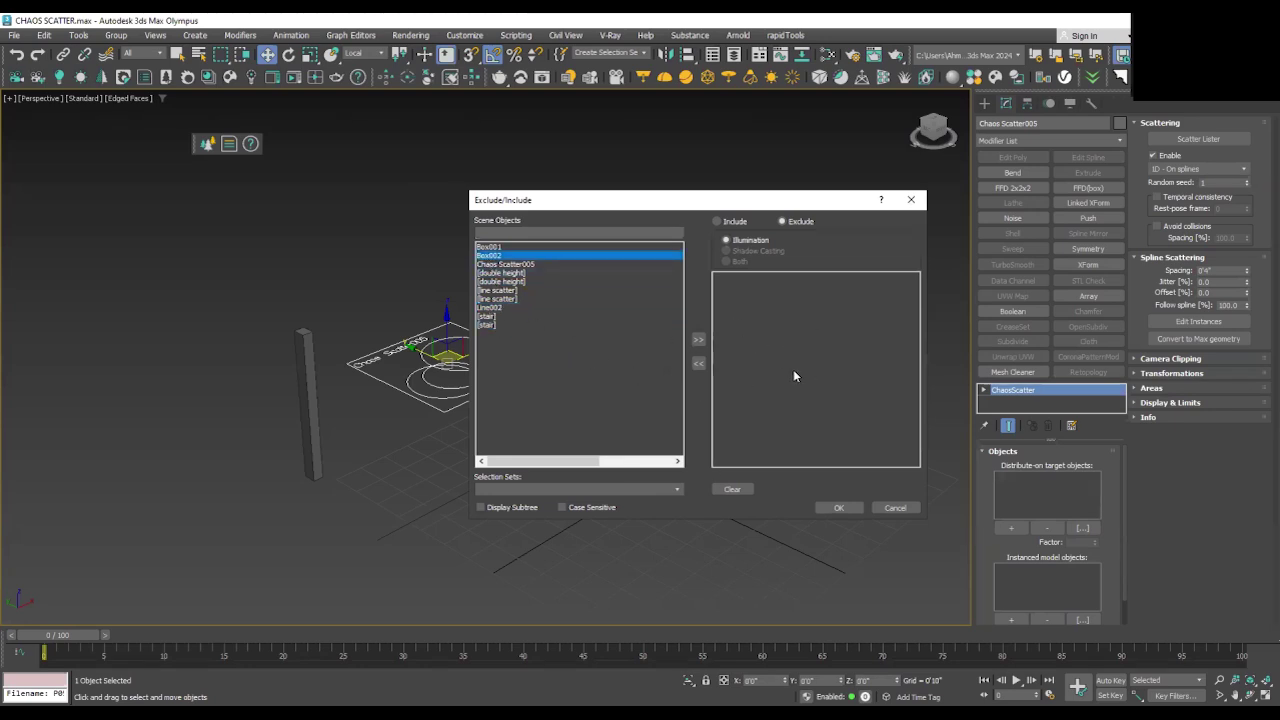
{"action": "left_click", "coordinate": [898, 509]}
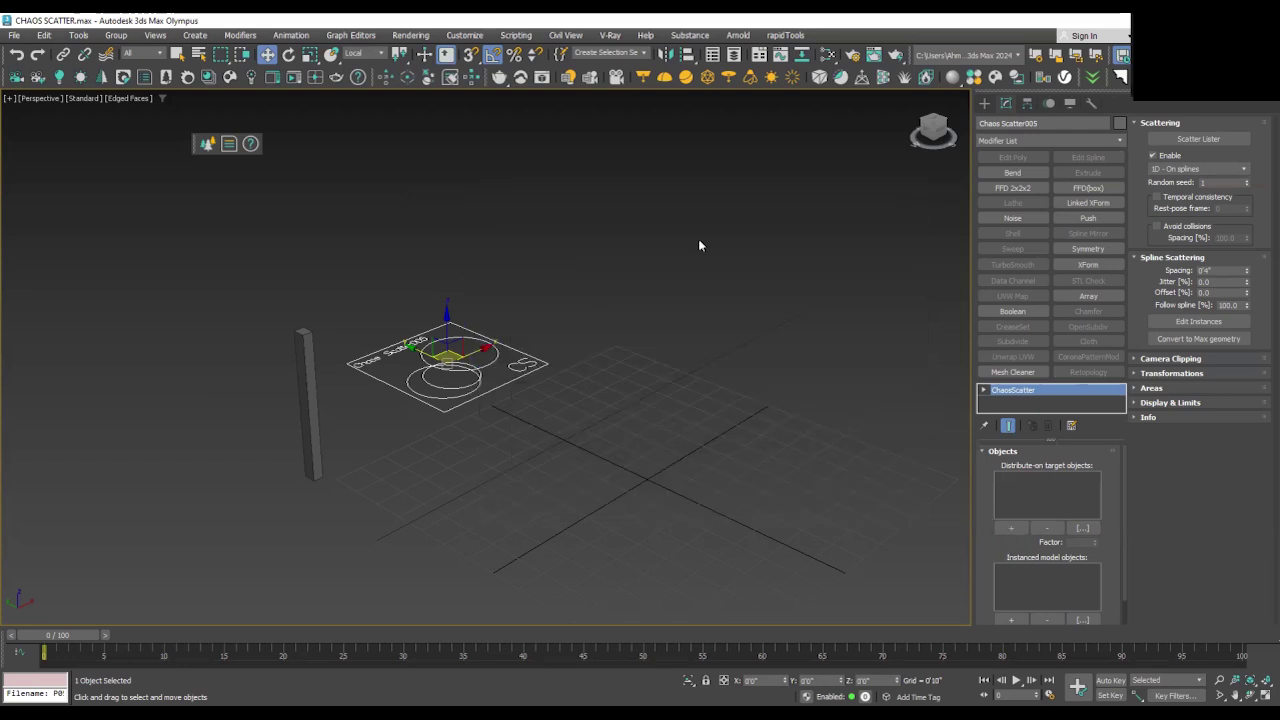
Step: Add the line spline Line005 as the distribution target and the standing box Box002 as the instanced model
{"action": "left_click", "coordinate": [1011, 528]}
{"action": "left_click", "coordinate": [717, 360]}
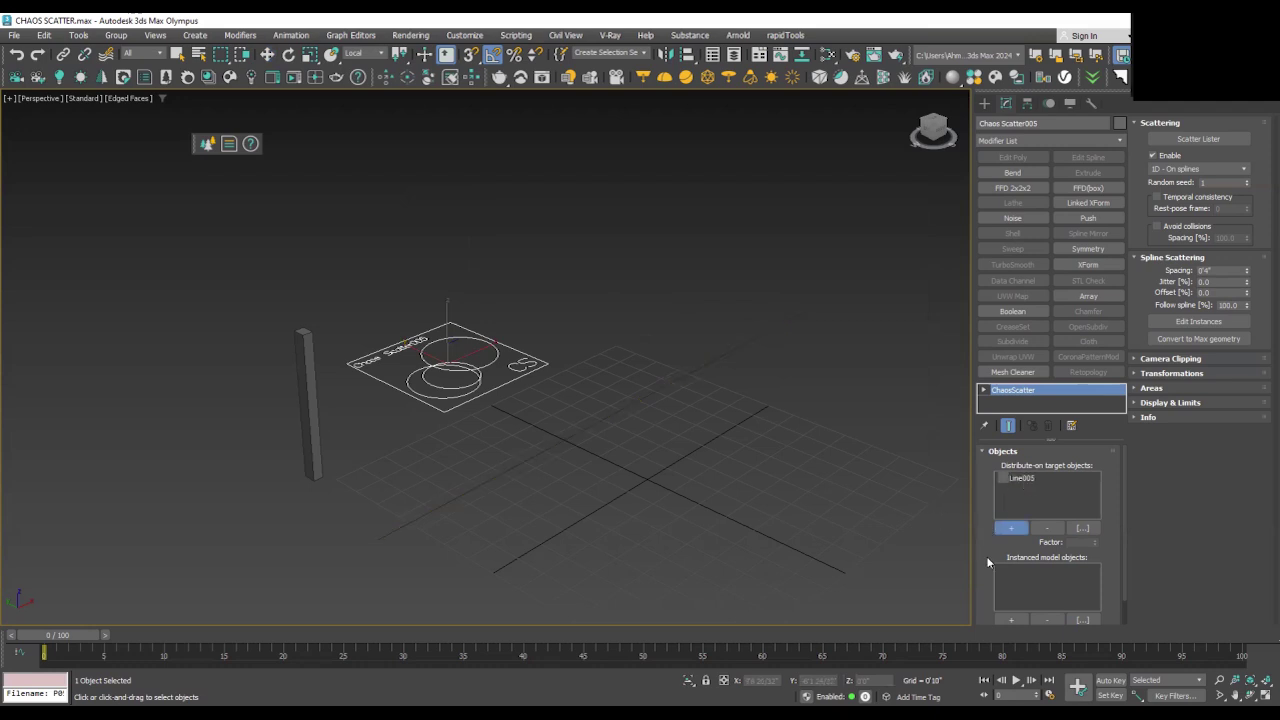
{"action": "scroll", "coordinate": [987, 540], "scroll_direction": "down", "scroll_amount": 2}
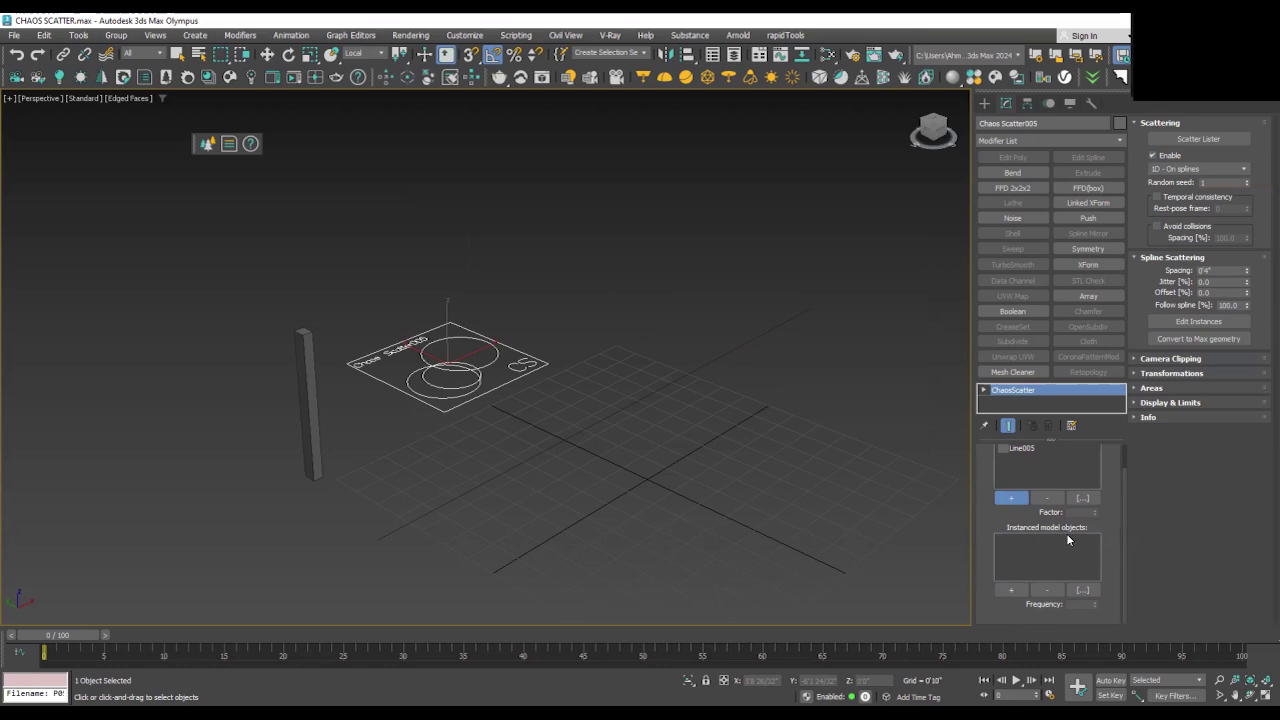
{"action": "left_click", "coordinate": [1012, 591]}
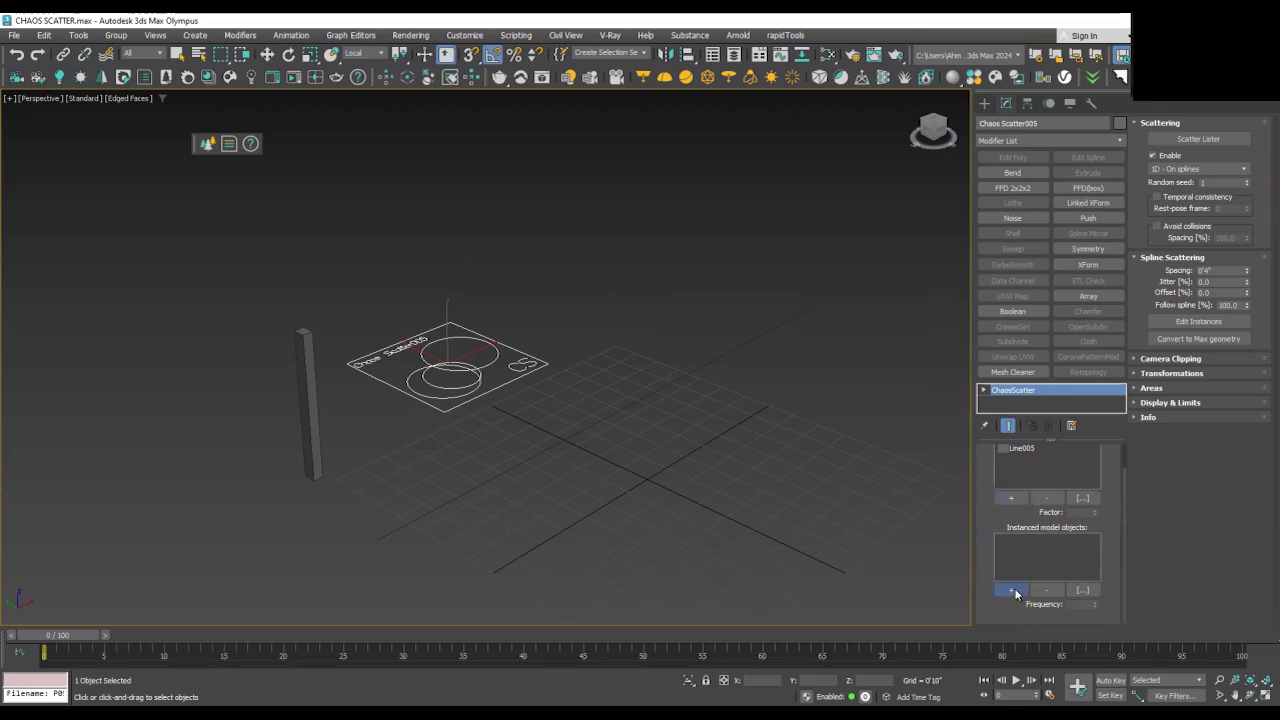
{"action": "left_click", "coordinate": [313, 444]}
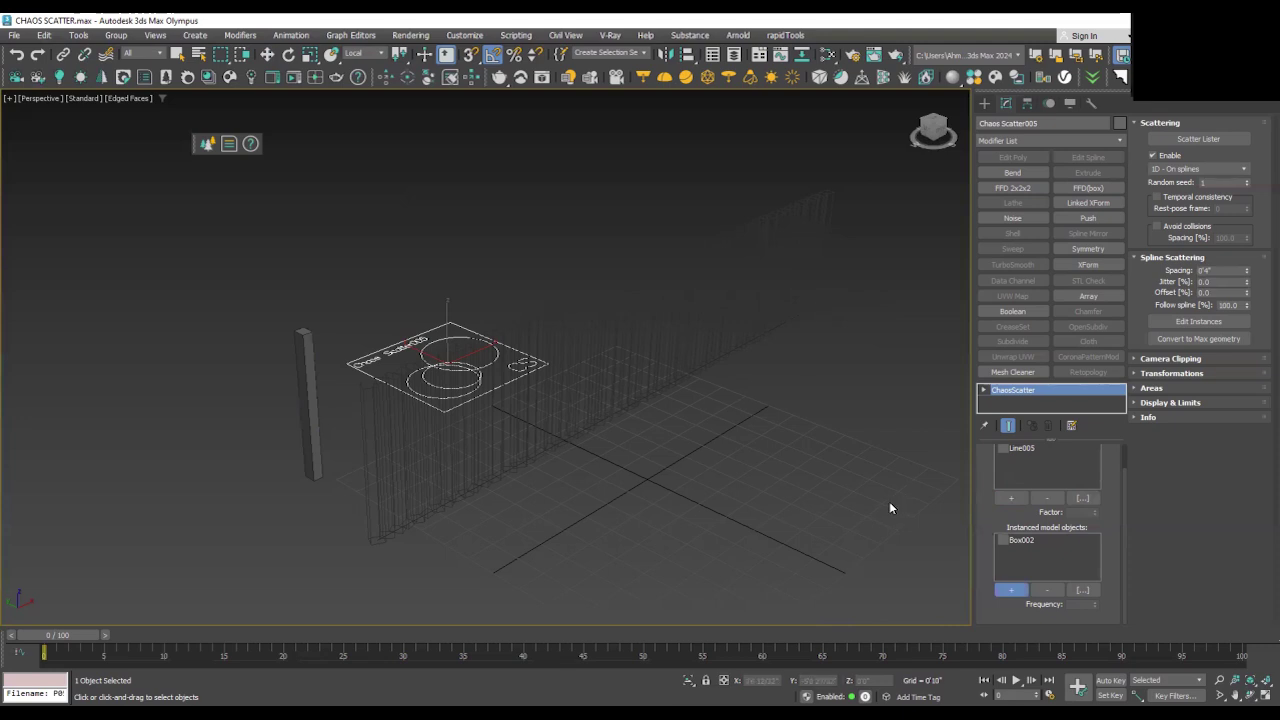
{"action": "left_click", "coordinate": [1012, 592]}
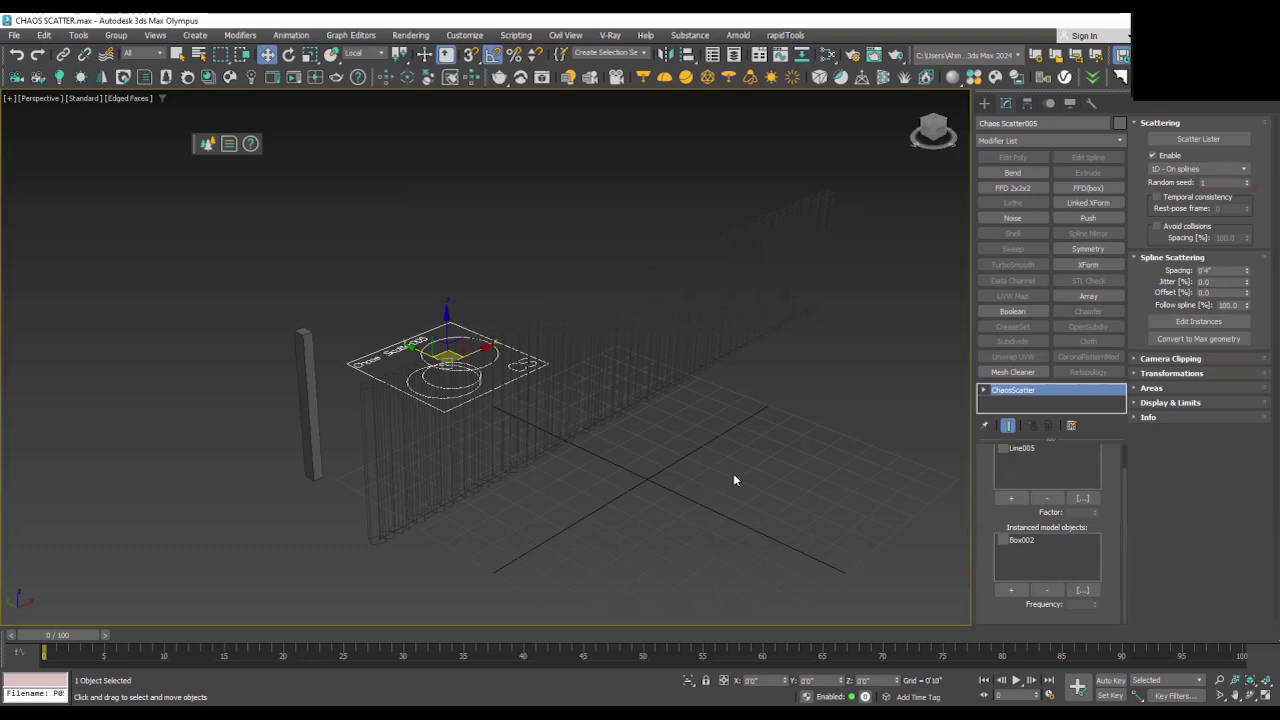
Step: Set the viewport preview type of the scattered instances to Full in the Display & Limits parameters
{"action": "left_click", "coordinate": [1174, 404]}
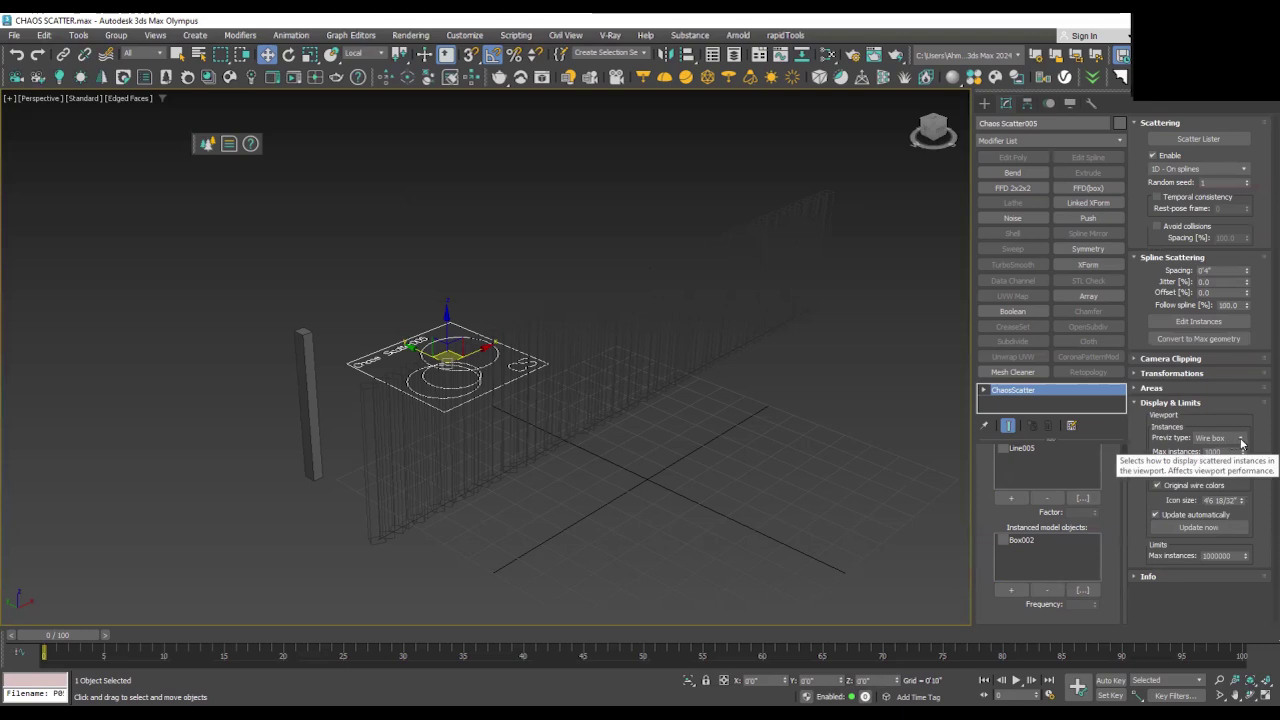
{"action": "left_click", "coordinate": [1241, 438]}
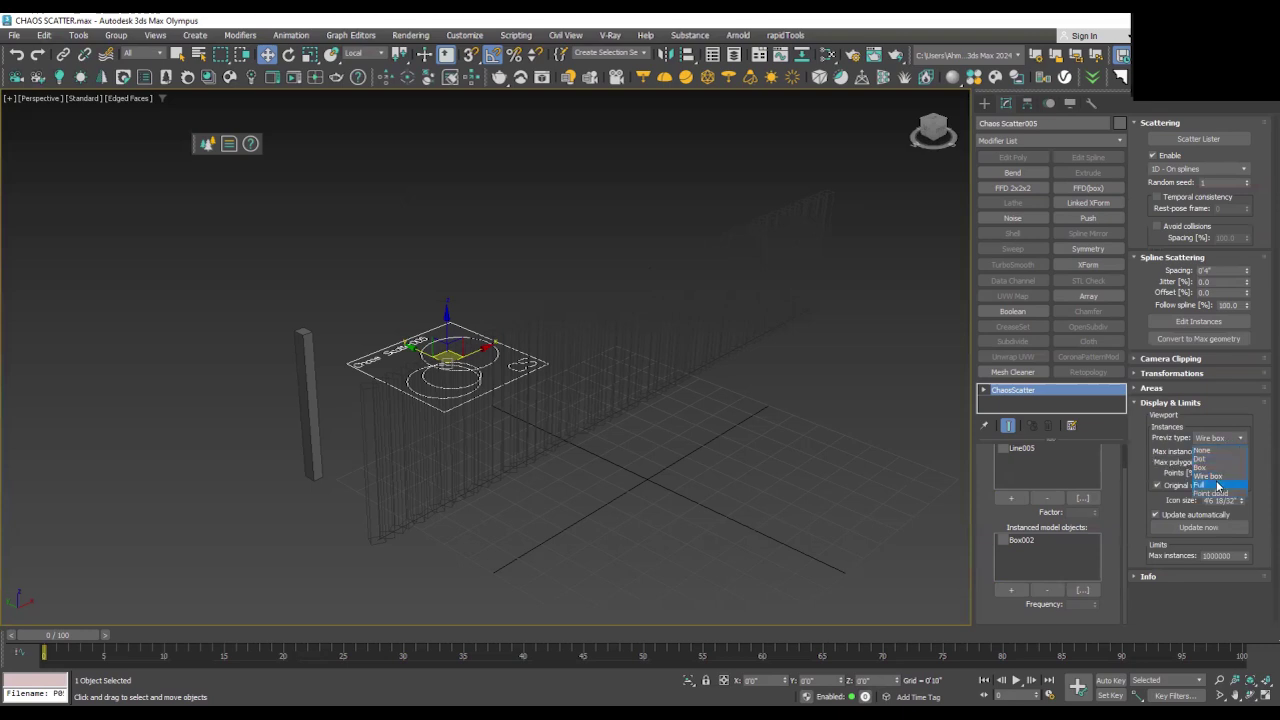
{"action": "scroll", "coordinate": [363, 410], "scroll_direction": "up", "scroll_amount": 3}
{"action": "scroll", "coordinate": [594, 336], "scroll_direction": "down", "scroll_amount": 5}
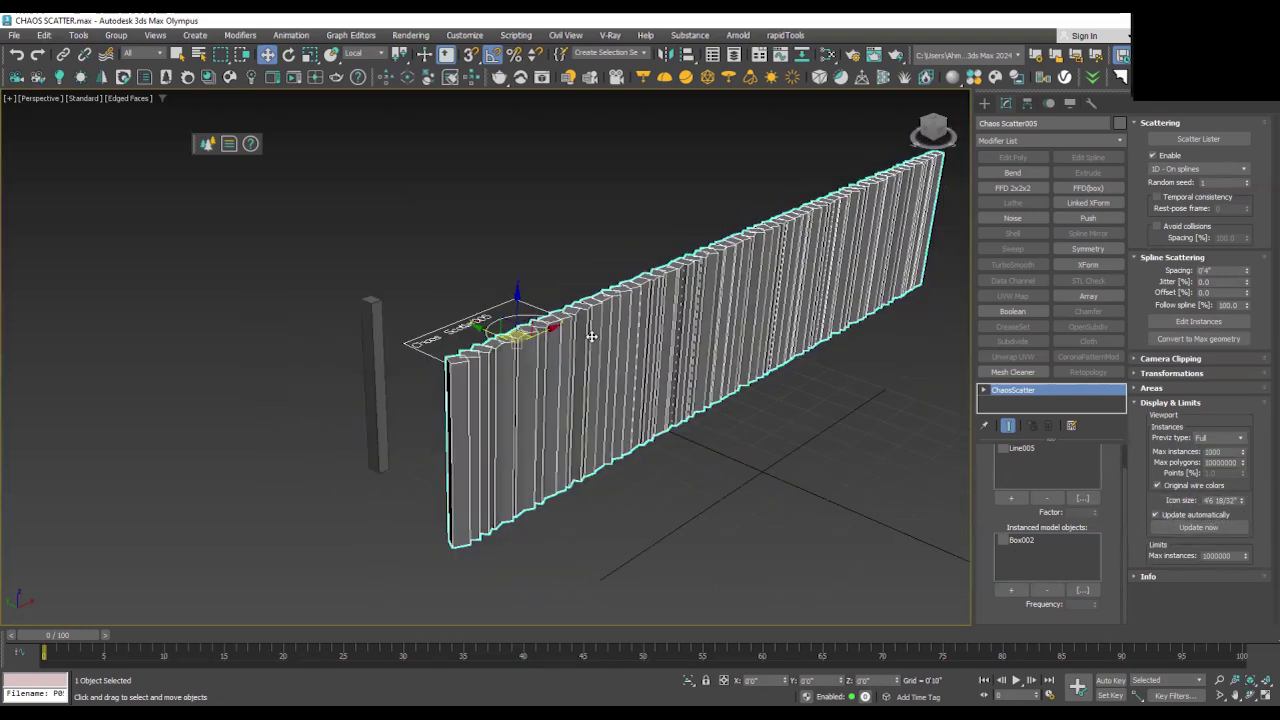
{"action": "scroll", "coordinate": [449, 443], "scroll_direction": "up", "scroll_amount": 2}
{"action": "scroll", "coordinate": [449, 443], "scroll_direction": "down", "scroll_amount": 2}
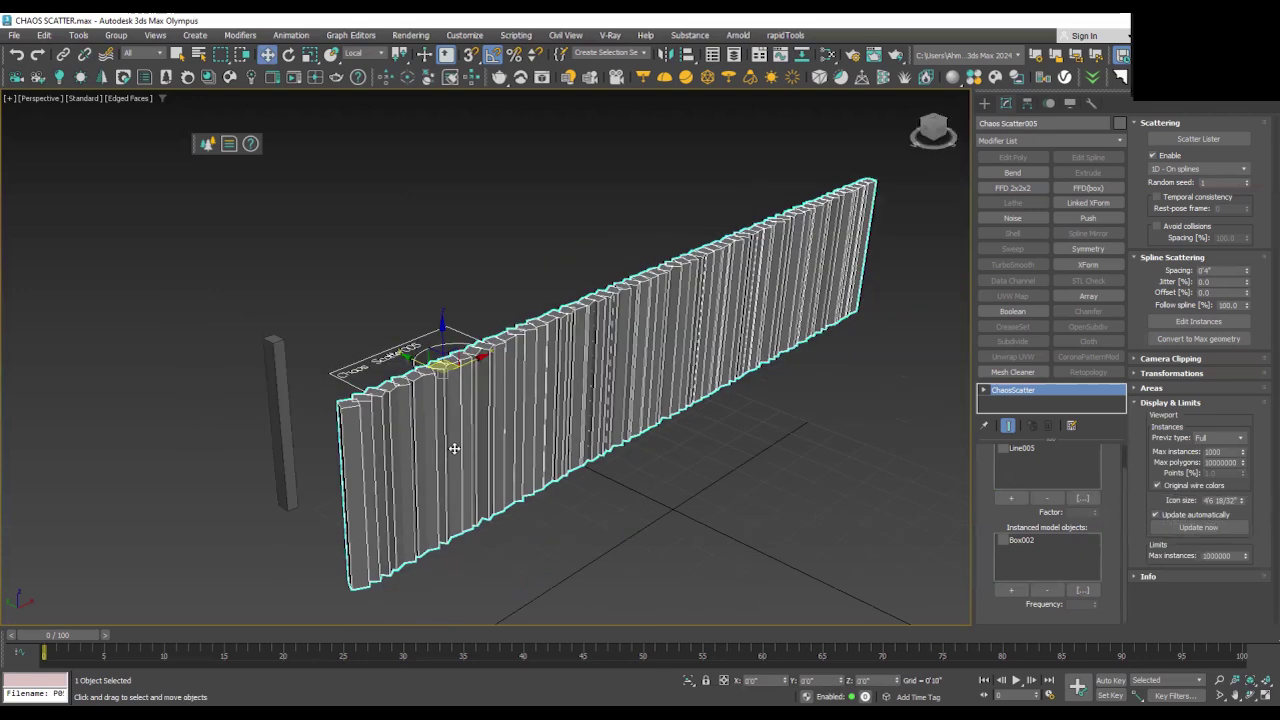
{"action": "middle_click_drag", "start_coordinate": [449, 443], "coordinate": [426, 451]}
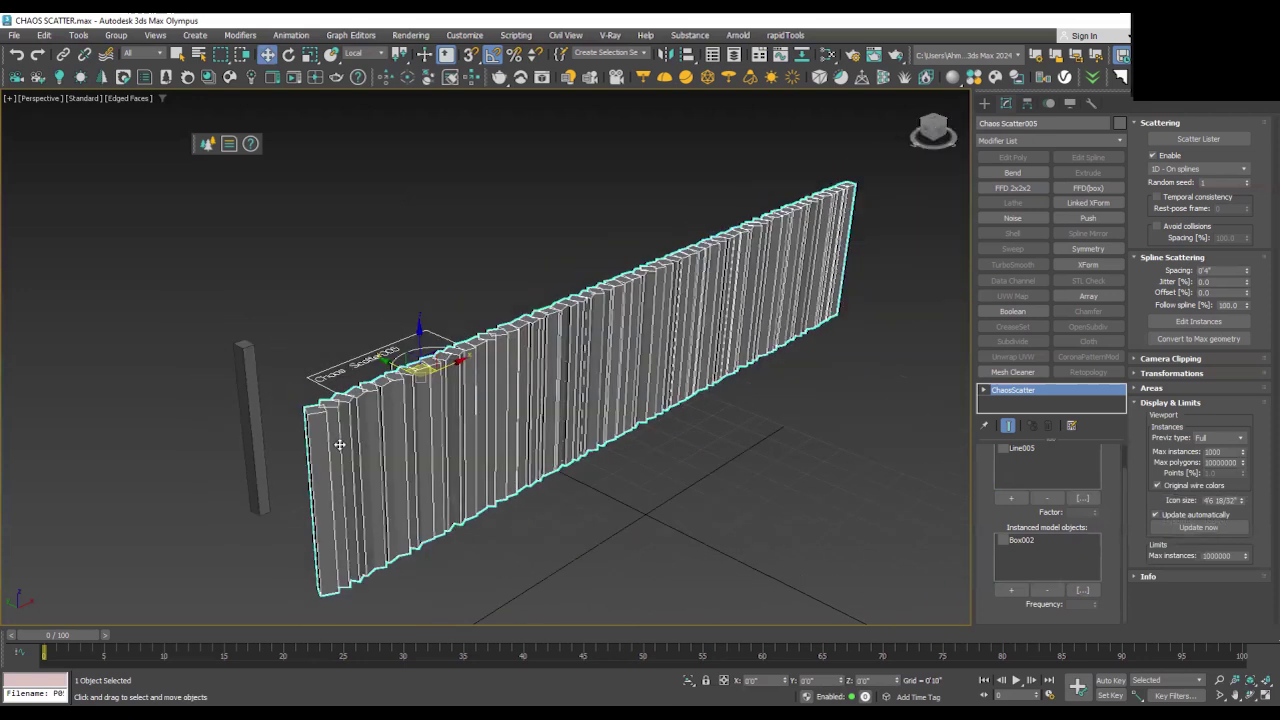
{"action": "middle_click_drag", "start_coordinate": [400, 443], "coordinate": [380, 517], "text": "alt"}
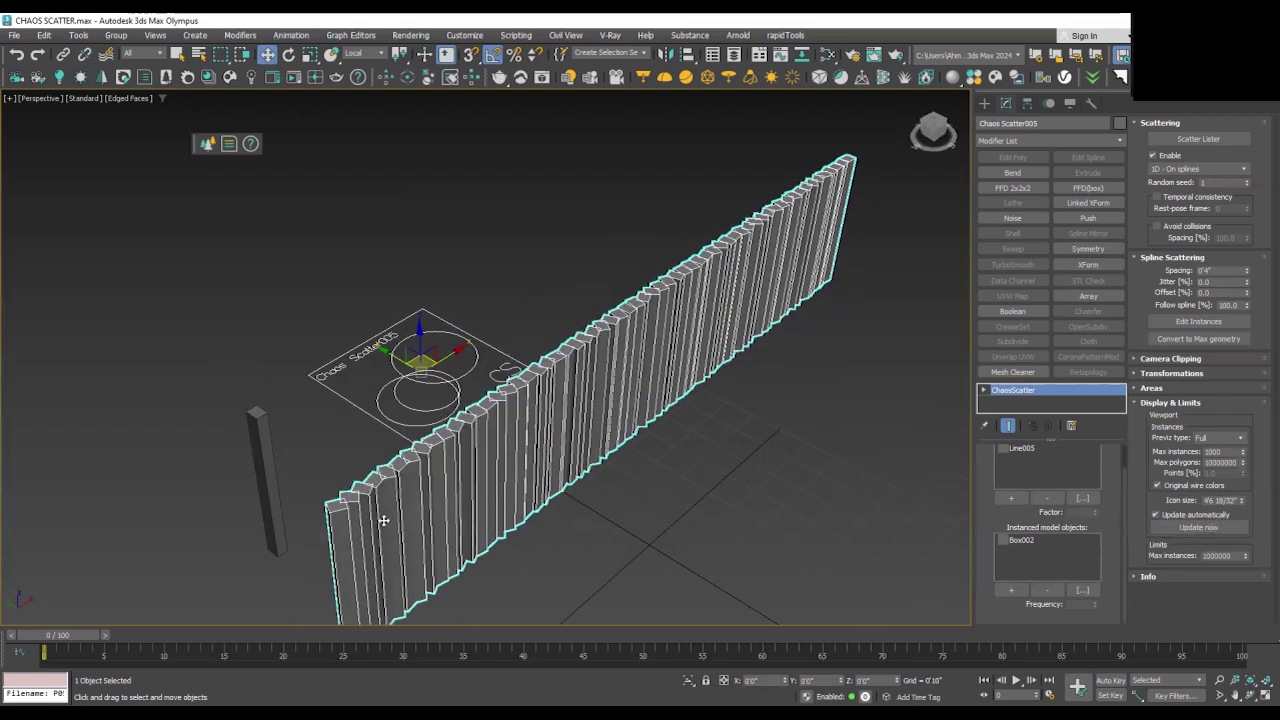
Step: Inspect the source box up close in isolation, compare it with the scattered copies, and reselect the scatter object
{"action": "scroll", "coordinate": [331, 517], "scroll_direction": "up", "scroll_amount": 2}
{"action": "left_click", "coordinate": [229, 370]}
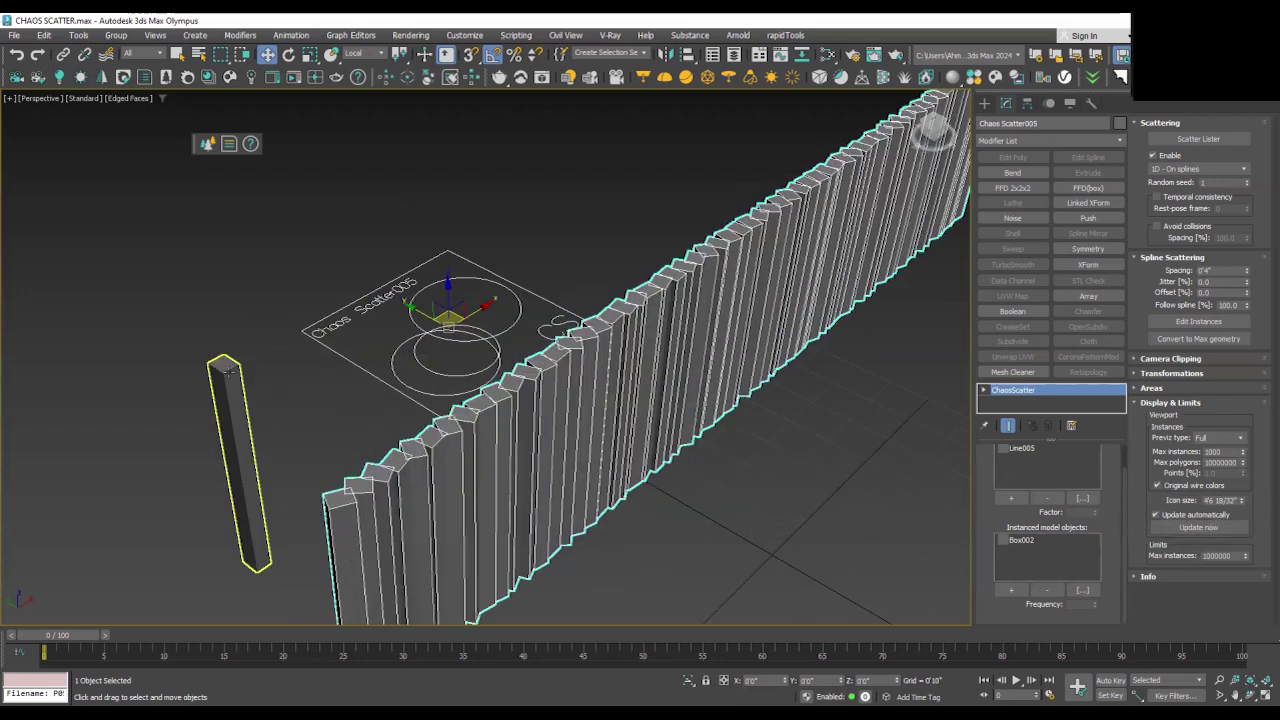
{"action": "left_click", "coordinate": [229, 370]}
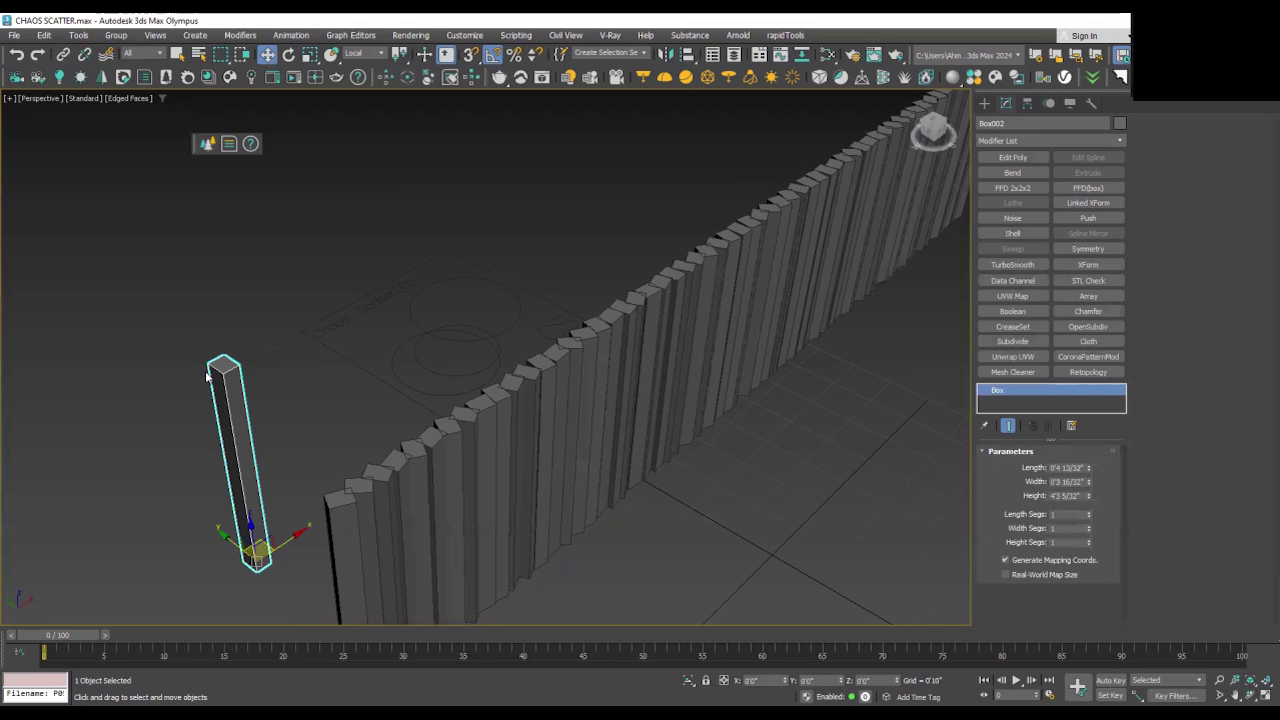
{"action": "key", "text": "alt+q"}
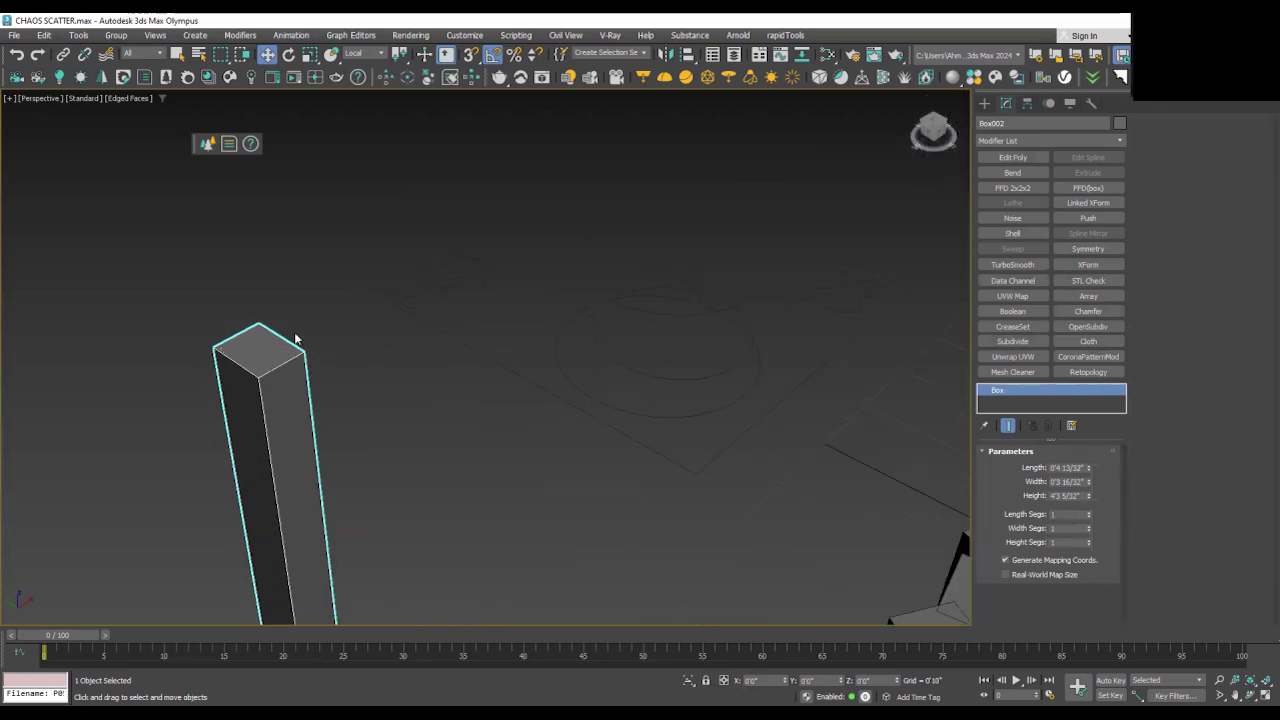
{"action": "key", "text": "alt+q"}
{"action": "scroll", "coordinate": [262, 354], "scroll_direction": "down", "scroll_amount": 2}
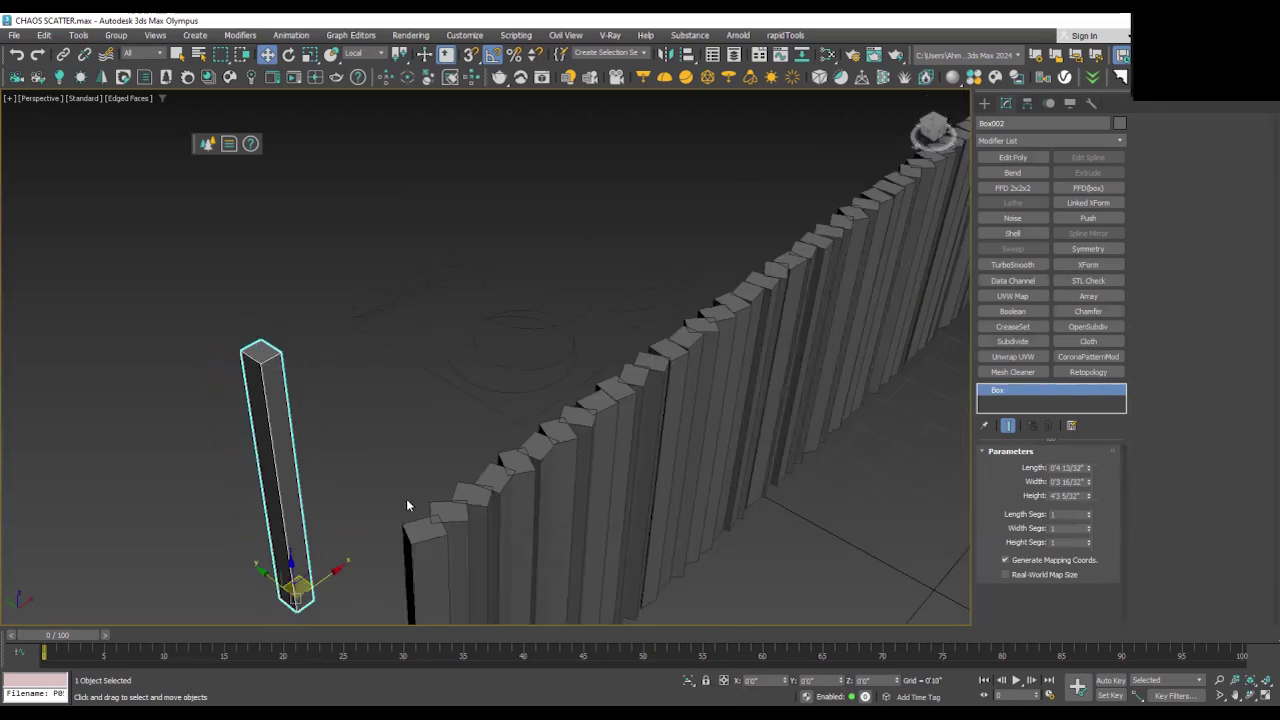
{"action": "scroll", "coordinate": [406, 498], "scroll_direction": "up", "scroll_amount": 2}
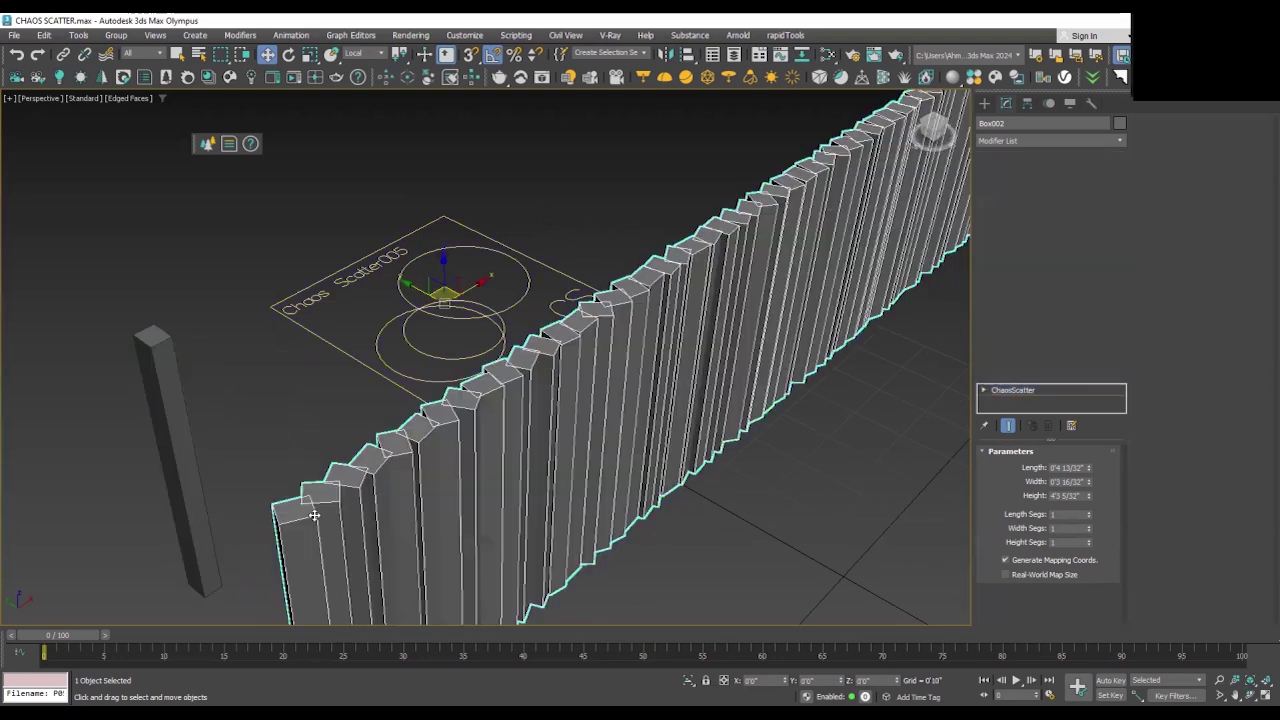
{"action": "left_click", "coordinate": [281, 537]}
Step: Set the upper Z rotation limit to 0 in the scatter's Transformations parameters
{"action": "scroll", "coordinate": [281, 537], "scroll_direction": "down", "scroll_amount": 2}
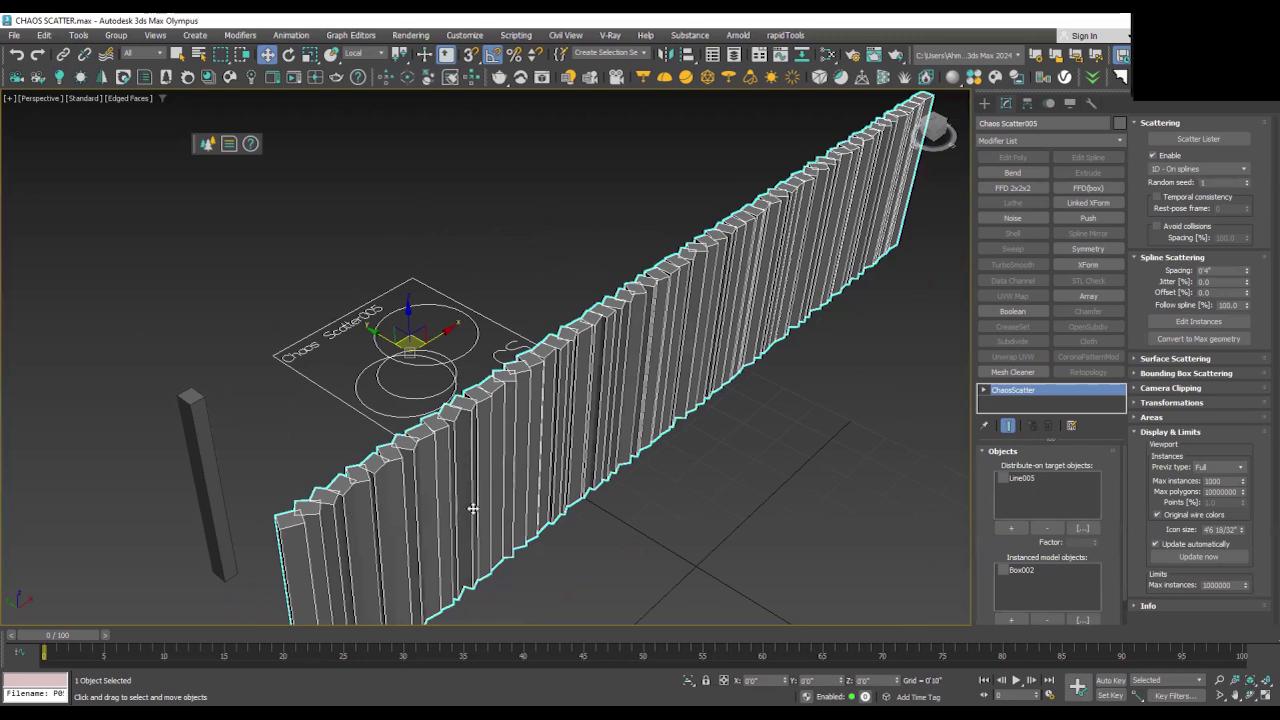
{"action": "scroll", "coordinate": [482, 440], "scroll_direction": "down", "scroll_amount": 1}
{"action": "scroll", "coordinate": [506, 457], "scroll_direction": "down", "scroll_amount": 2}
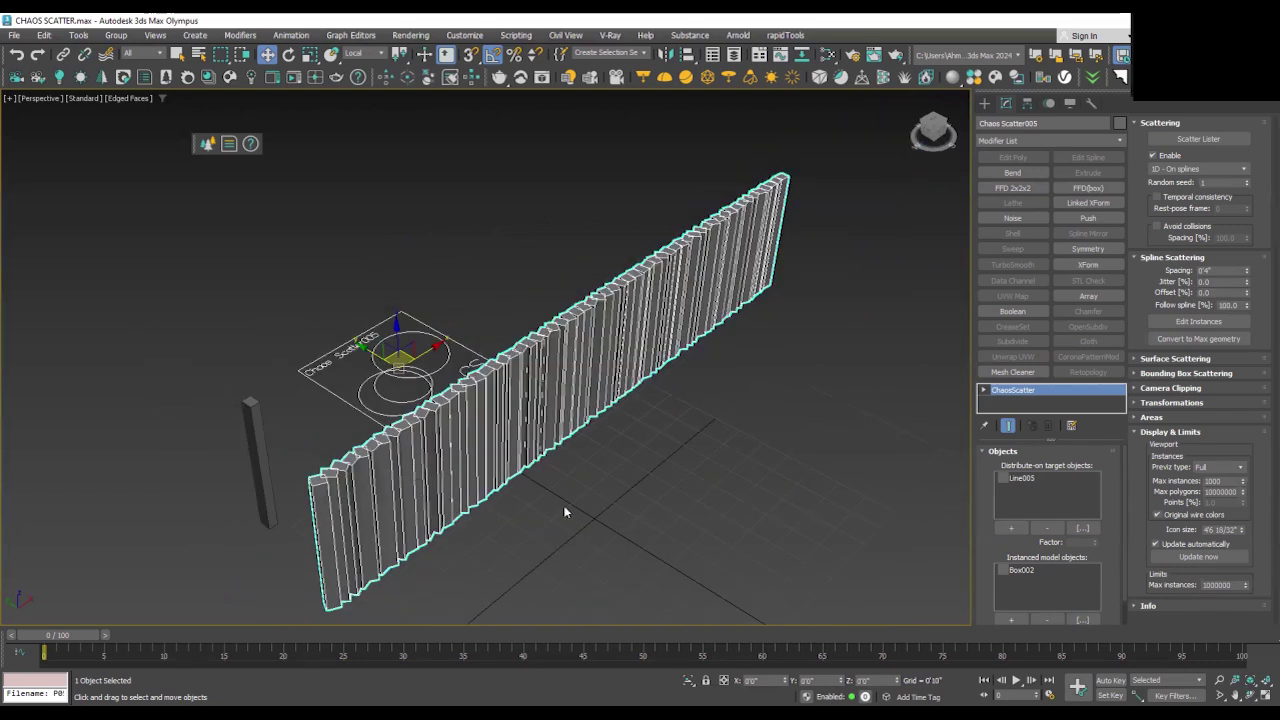
{"action": "left_click", "coordinate": [1159, 403]}
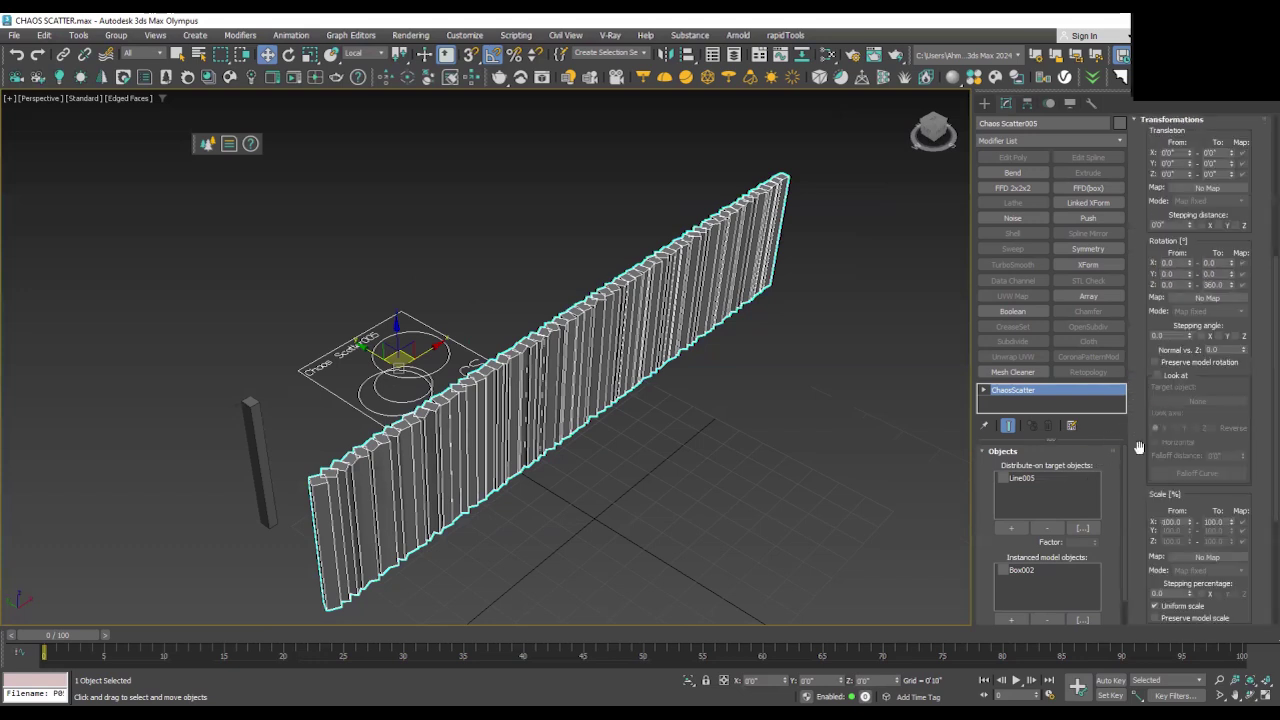
{"action": "scroll", "coordinate": [1137, 428], "scroll_direction": "down", "scroll_amount": 1}
{"action": "scroll", "coordinate": [1140, 400], "scroll_direction": "up", "scroll_amount": 4}
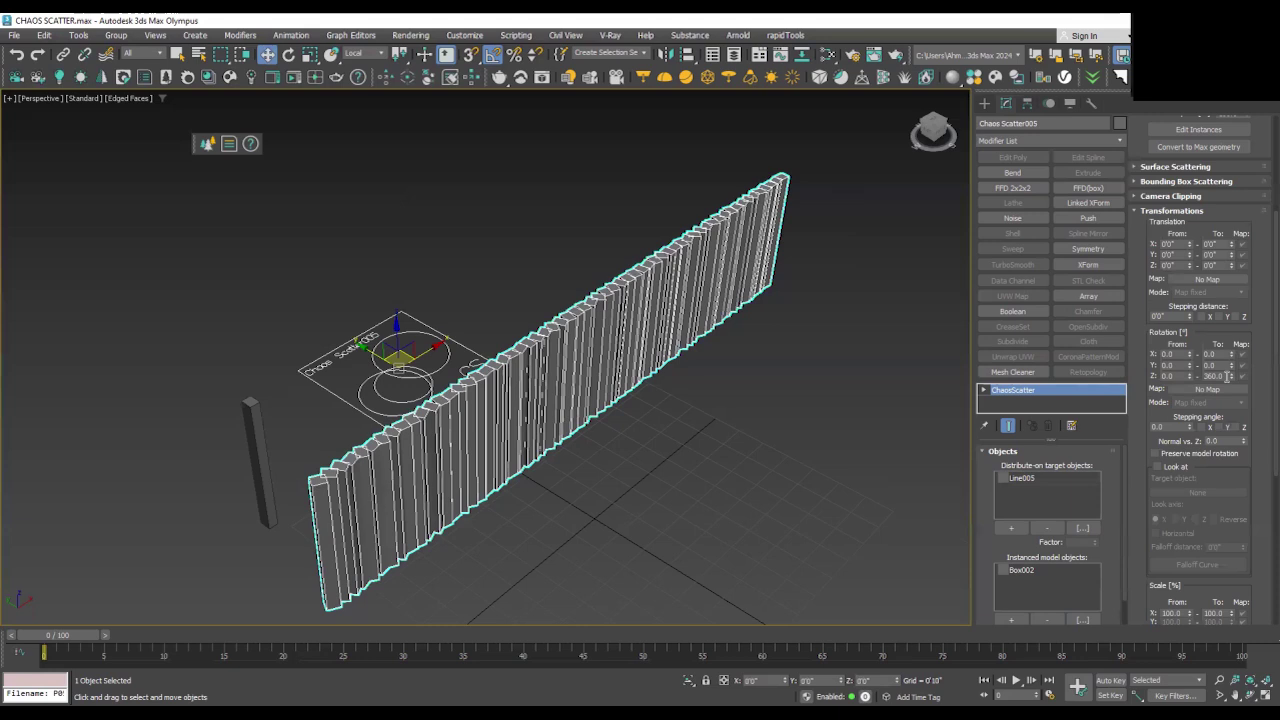
{"action": "double_click", "coordinate": [1228, 376]}
{"action": "type", "text": "0"}
{"action": "key", "text": "Return"}
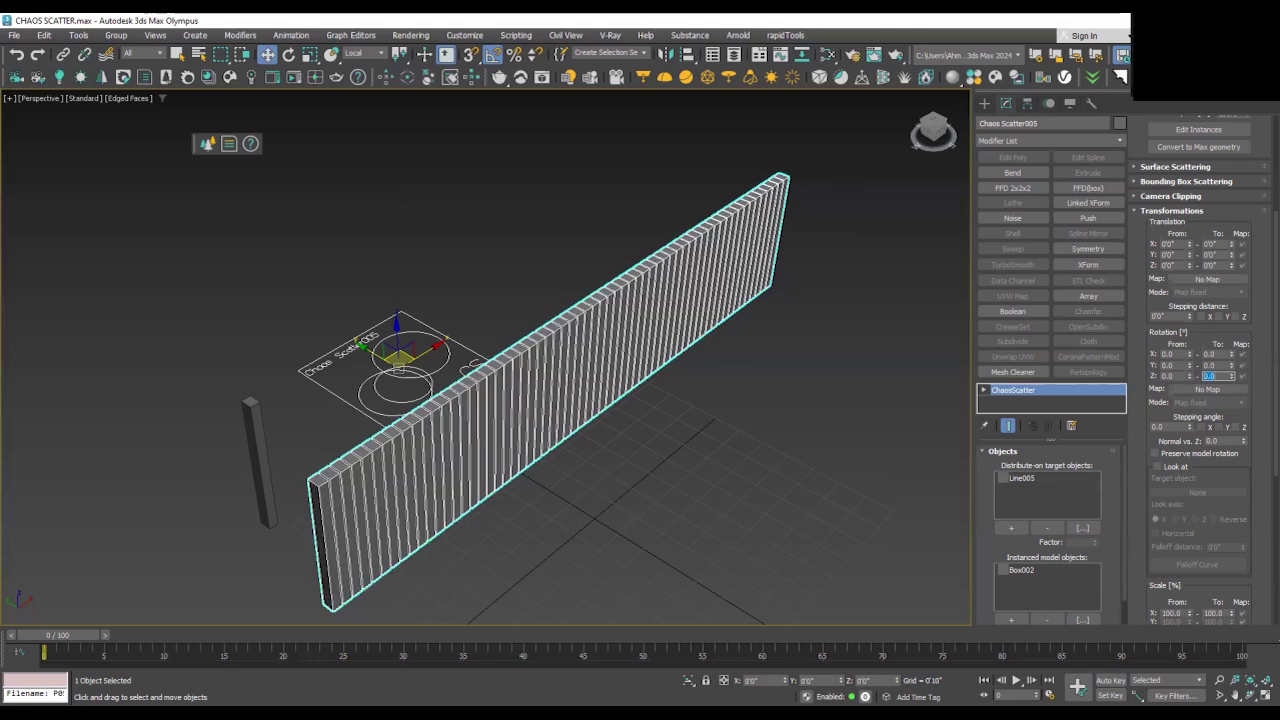
{"action": "scroll", "coordinate": [304, 498], "scroll_direction": "up", "scroll_amount": 2}
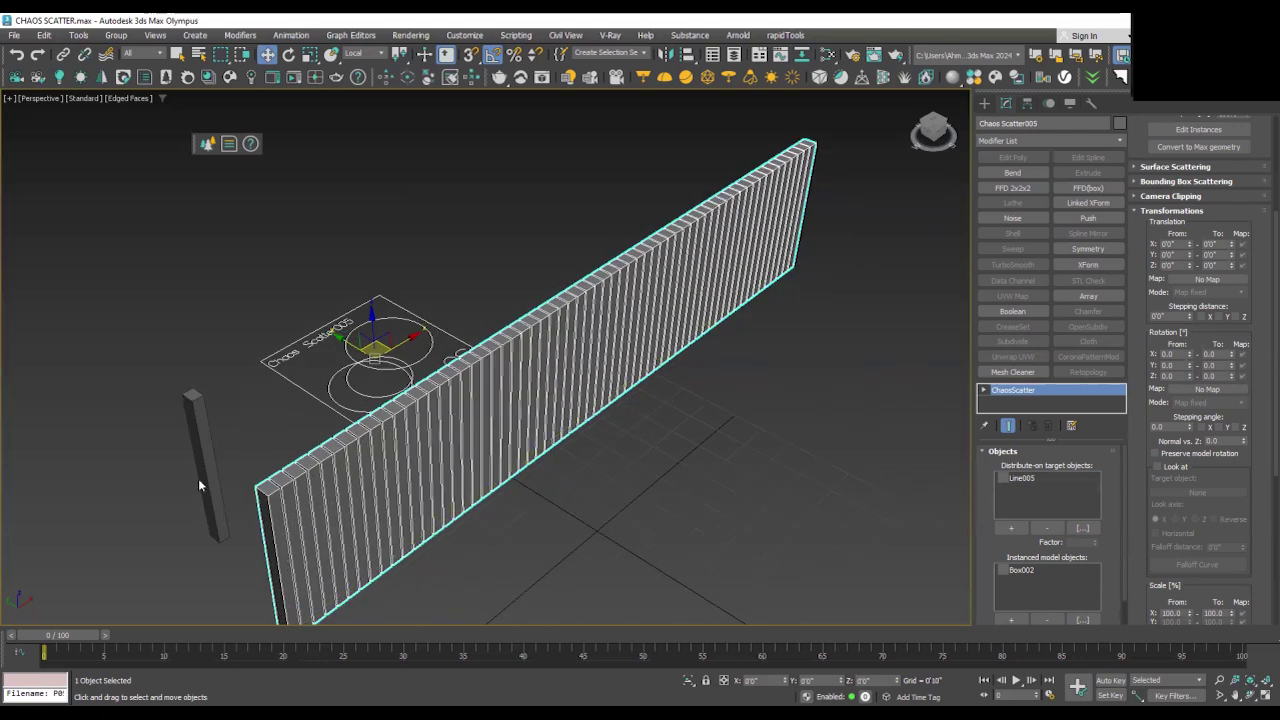
Step: Widen the spacing of the boxes along the spline to about 0'9 18/32"
{"action": "scroll", "coordinate": [198, 478], "scroll_direction": "up", "scroll_amount": 2}
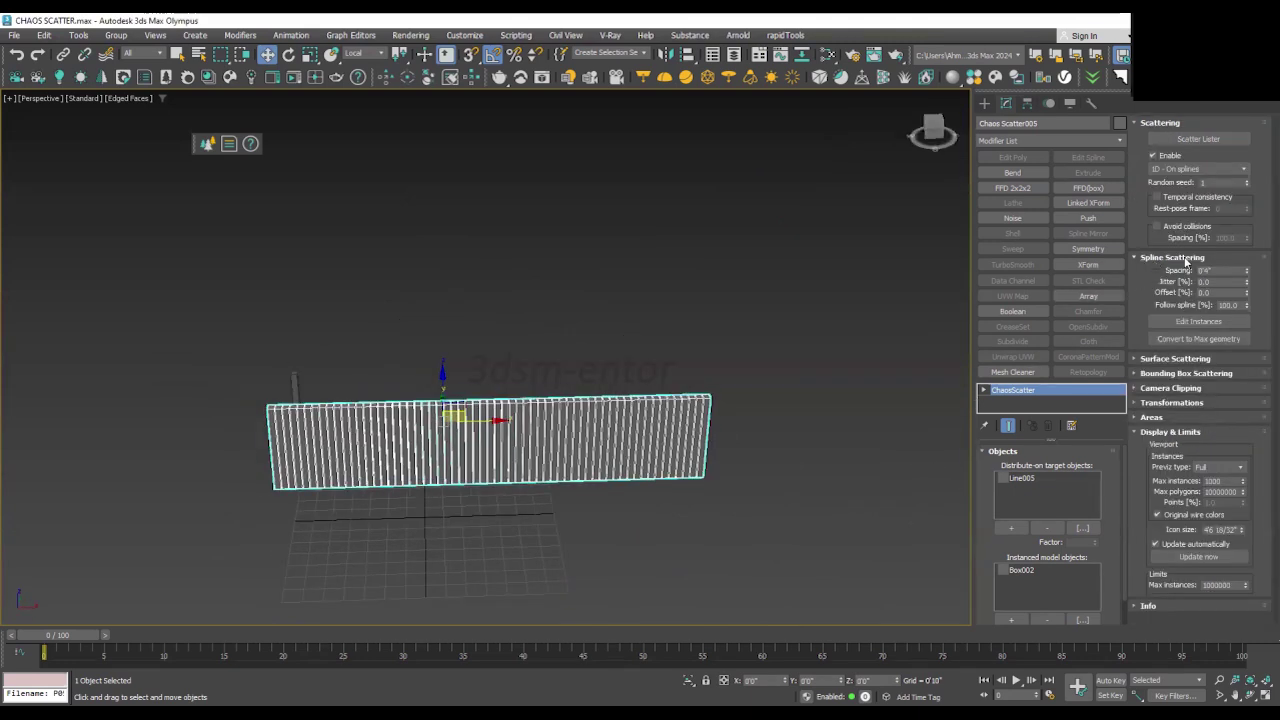
{"action": "scroll", "coordinate": [313, 468], "scroll_direction": "up", "scroll_amount": 4}
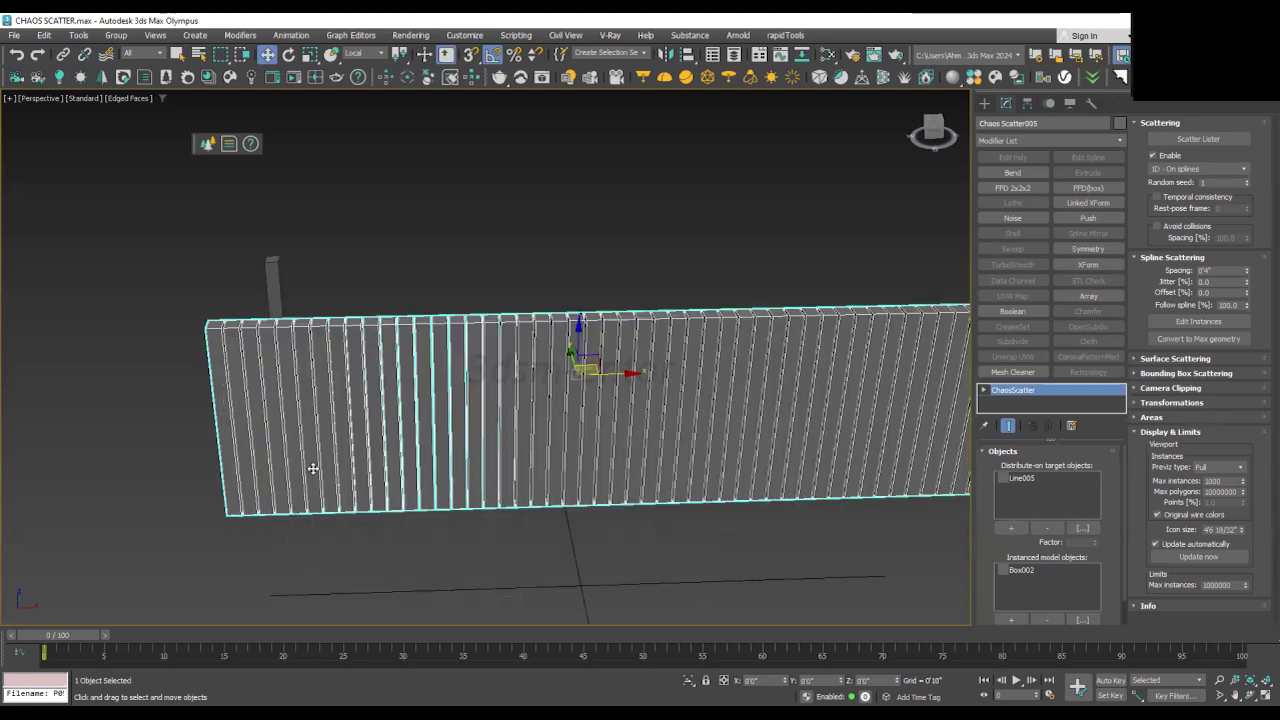
{"action": "scroll", "coordinate": [265, 500], "scroll_direction": "down", "scroll_amount": 2}
{"action": "scroll", "coordinate": [453, 428], "scroll_direction": "down", "scroll_amount": 2}
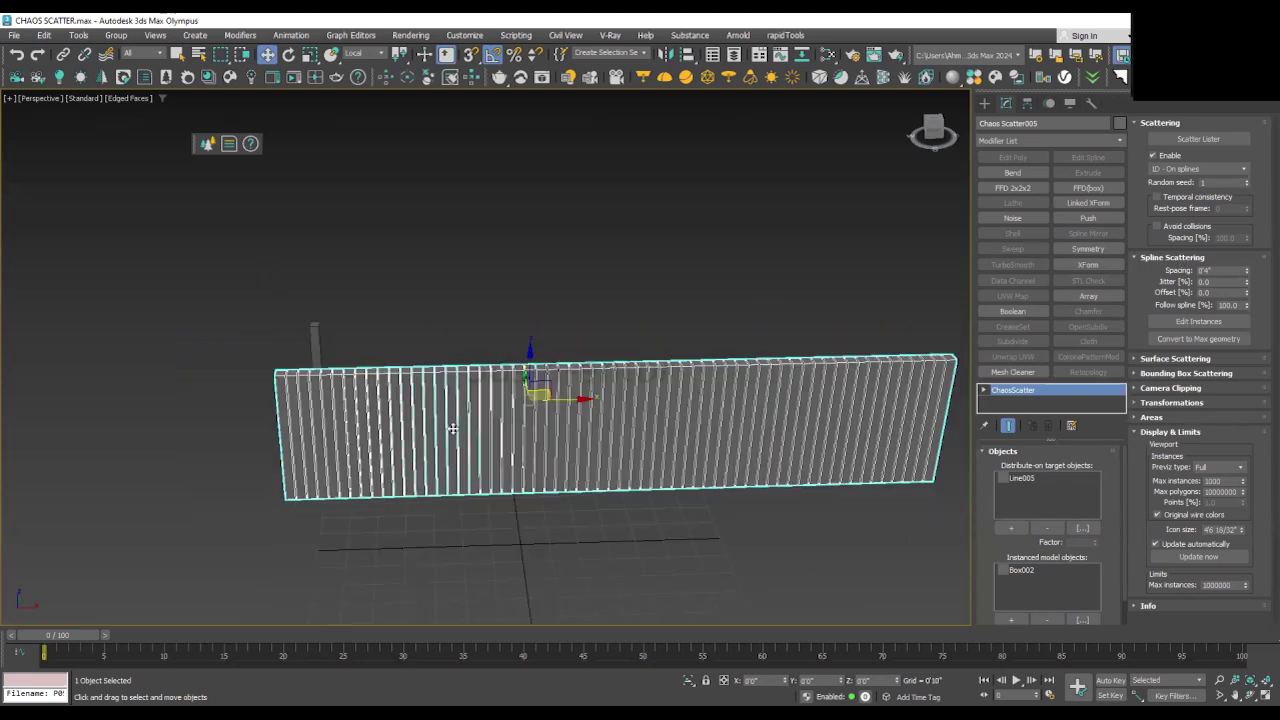
{"action": "scroll", "coordinate": [458, 420], "scroll_direction": "up", "scroll_amount": 3}
{"action": "middle_click_drag", "start_coordinate": [463, 412], "coordinate": [410, 412], "text": "alt"}
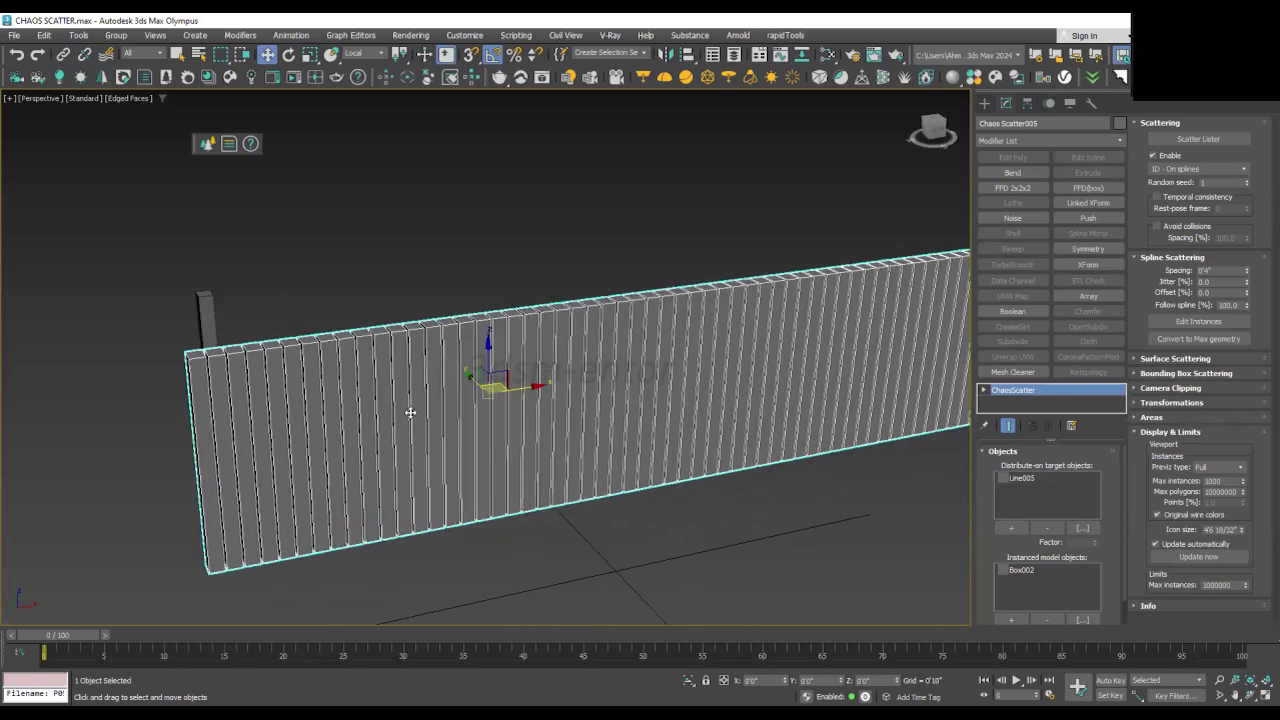
{"action": "left_click_drag", "start_coordinate": [1247, 274], "coordinate": [1240, 130]}
{"action": "scroll", "coordinate": [515, 383], "scroll_direction": "down", "scroll_amount": 5}
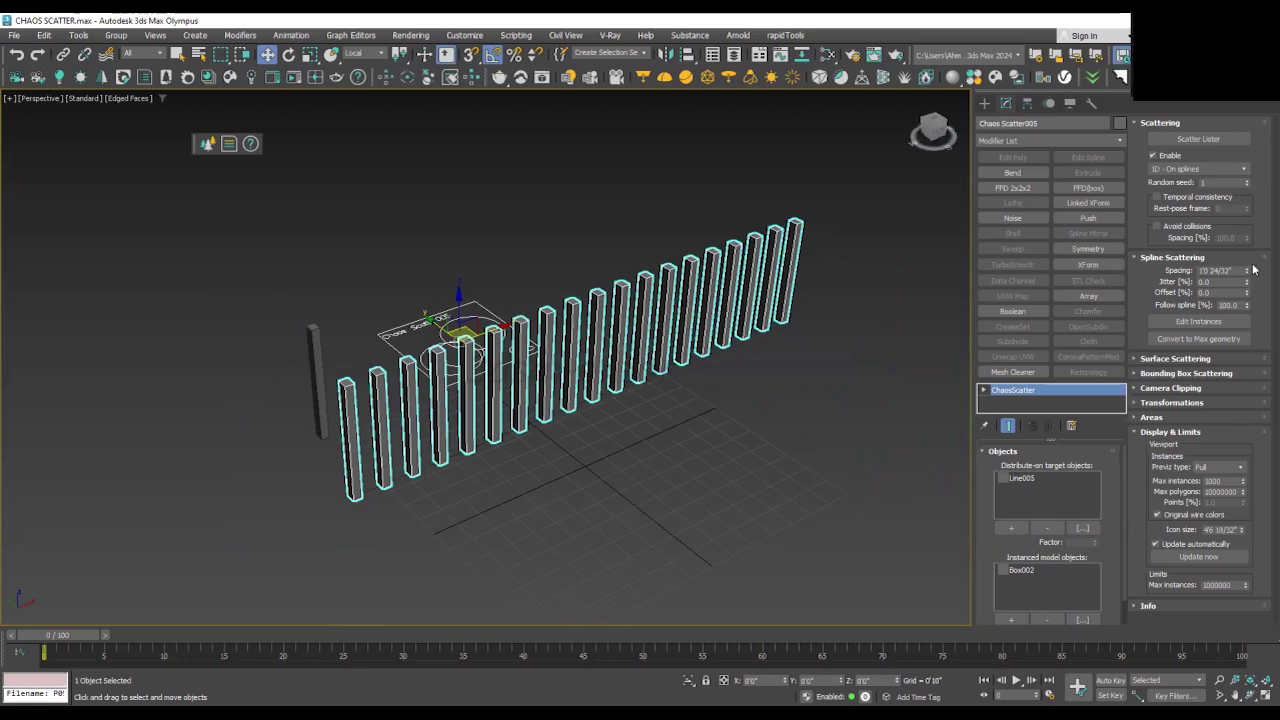
{"action": "left_click_drag", "start_coordinate": [1247, 270], "coordinate": [1211, 284]}
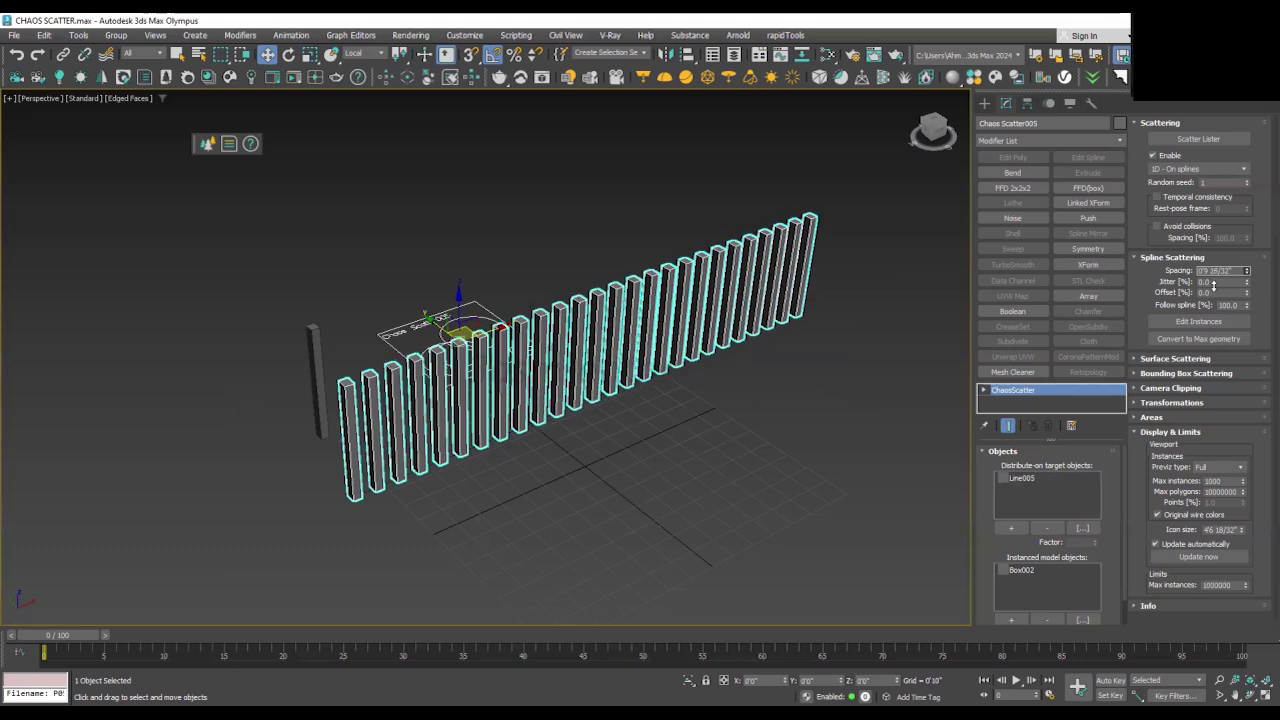